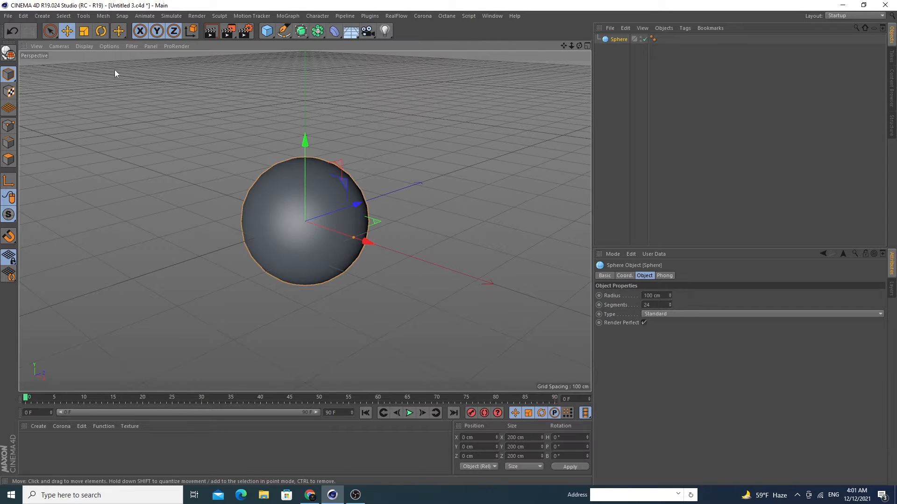
# Step: Switch the viewport display to shading with mesh lines so the sphere's segments are shown
pyautogui.click(81, 45)
pyautogui.click(92, 70)
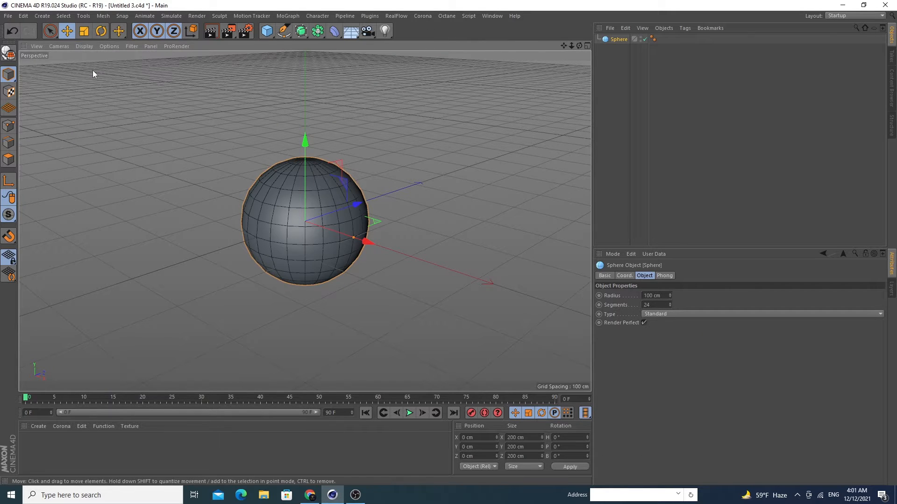
pyautogui.moveTo(579, 46); pyautogui.dragTo(536, 83)
# Step: Set the sphere's segments to 35
pyautogui.click(669, 303)
pyautogui.click(669, 303)
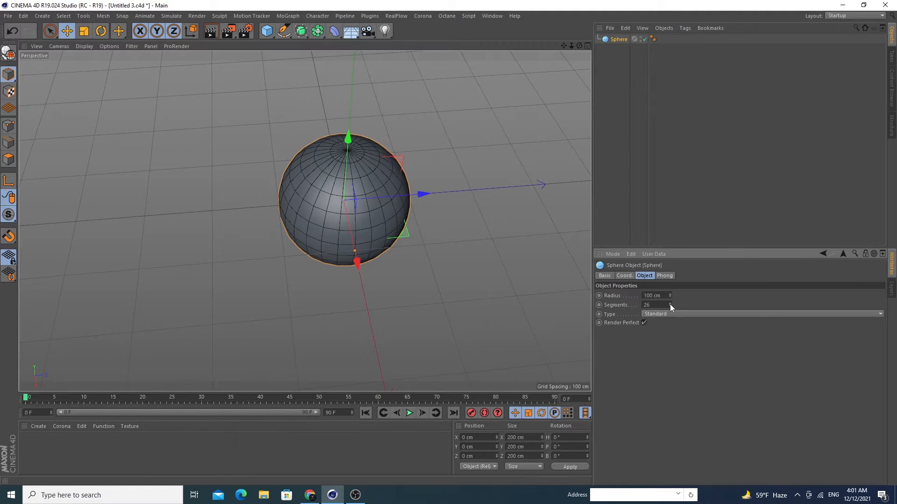
pyautogui.click(669, 304)
pyautogui.click(670, 304)
pyautogui.click(670, 304)
pyautogui.click(669, 304)
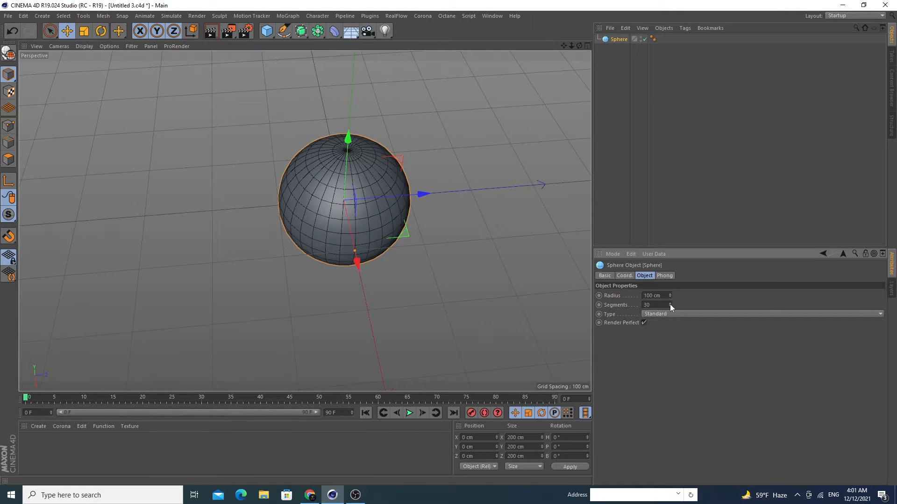
pyautogui.click(660, 306)
pyautogui.write('35')
pyautogui.press('Return')
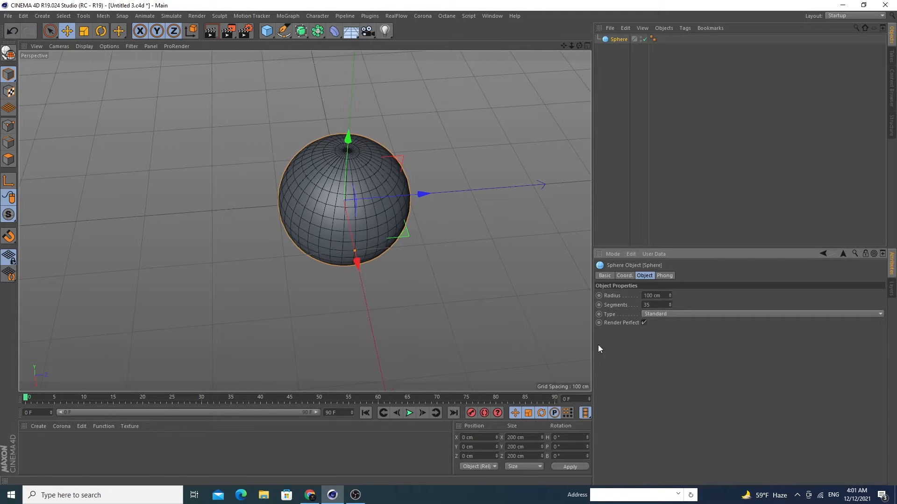
# Step: Convert the sphere to an editable polygon object and loop-select the ring of polygons around its top pole
pyautogui.click(8, 53)
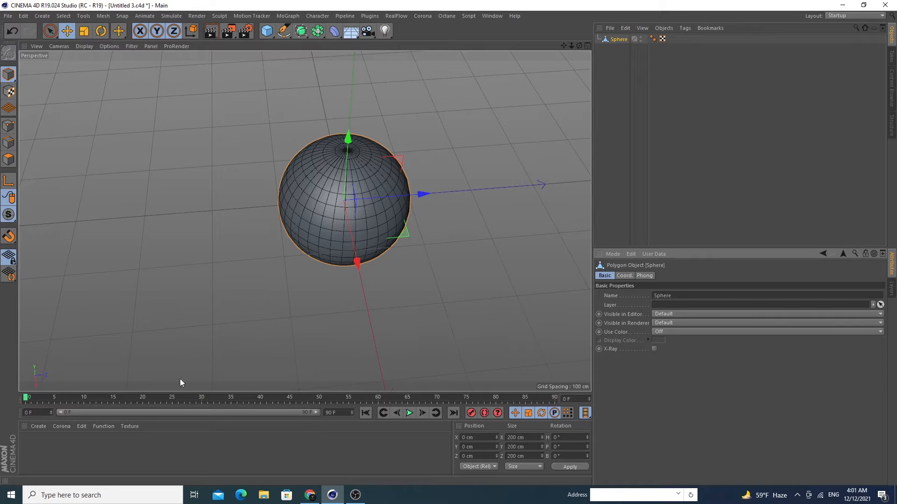
pyautogui.click(9, 159)
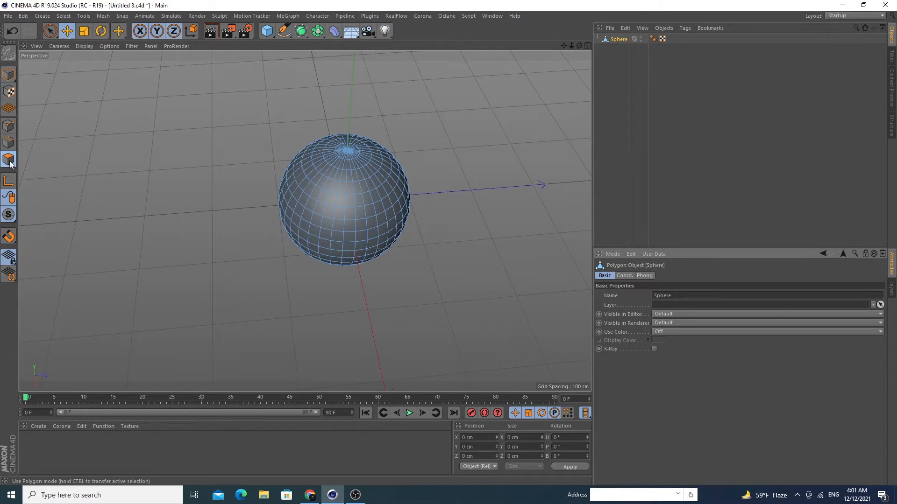
pyautogui.click(64, 16)
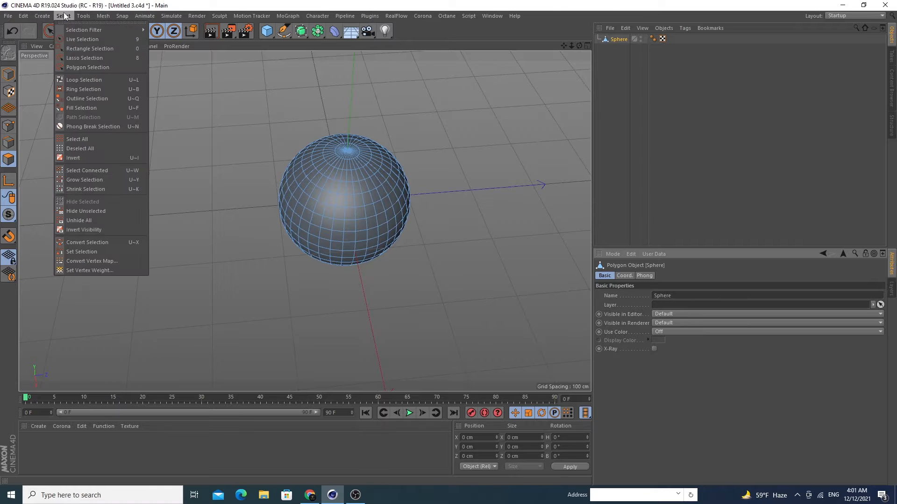
pyautogui.click(82, 80)
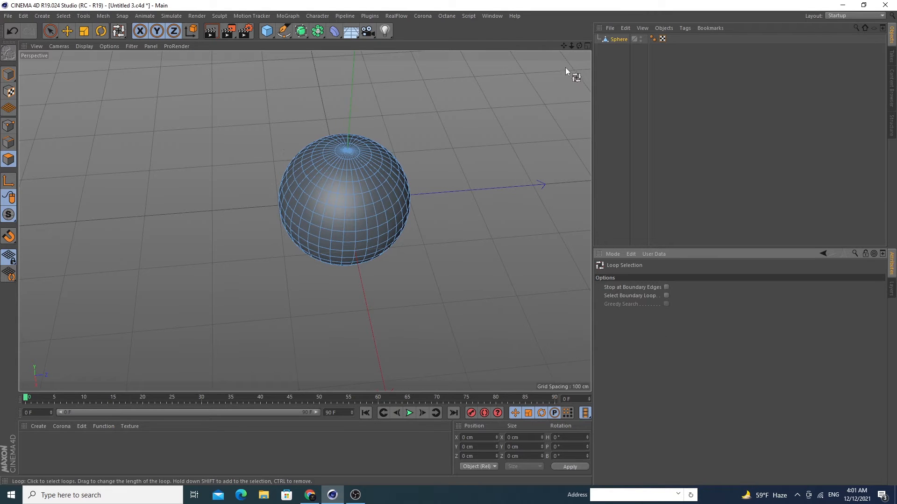
pyautogui.moveTo(571, 47); pyautogui.dragTo(457, 148)
pyautogui.scroll(3, 270, 237)
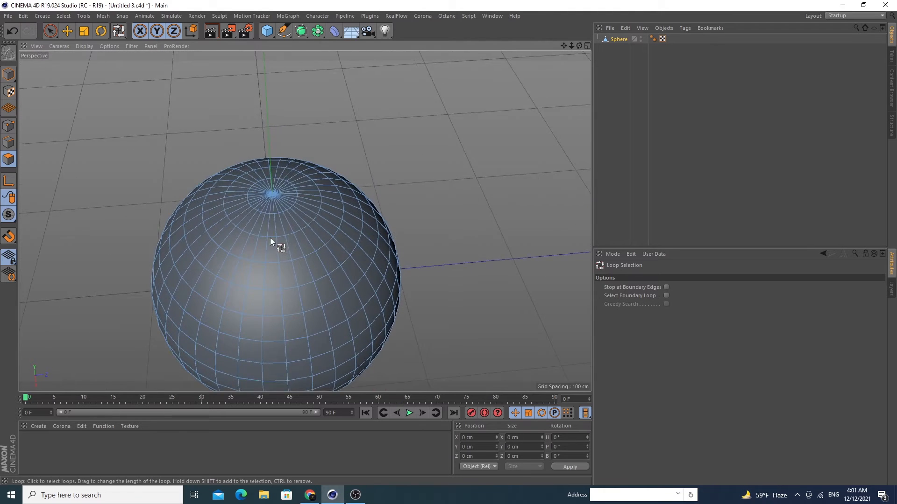
pyautogui.click(281, 201)
# Step: Extrude the selected top polygons upward with an offset of 20 cm to form a neck
pyautogui.rightClick(453, 101)
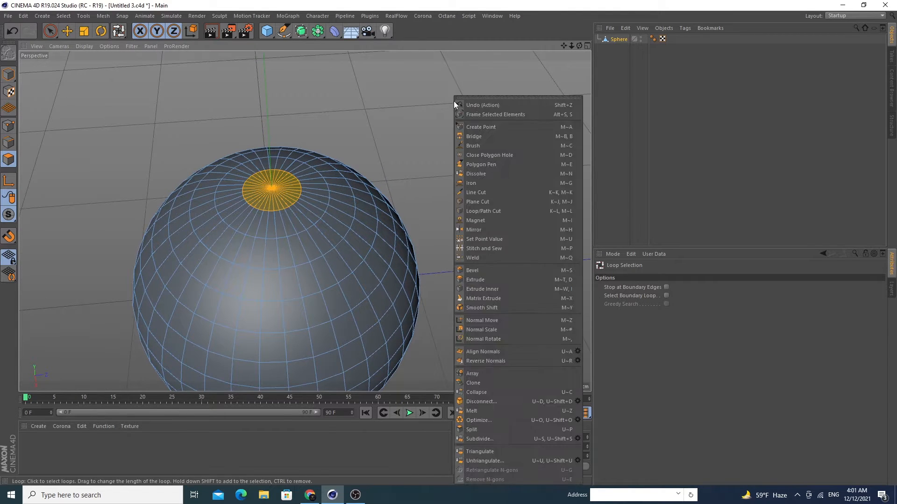
pyautogui.click(485, 280)
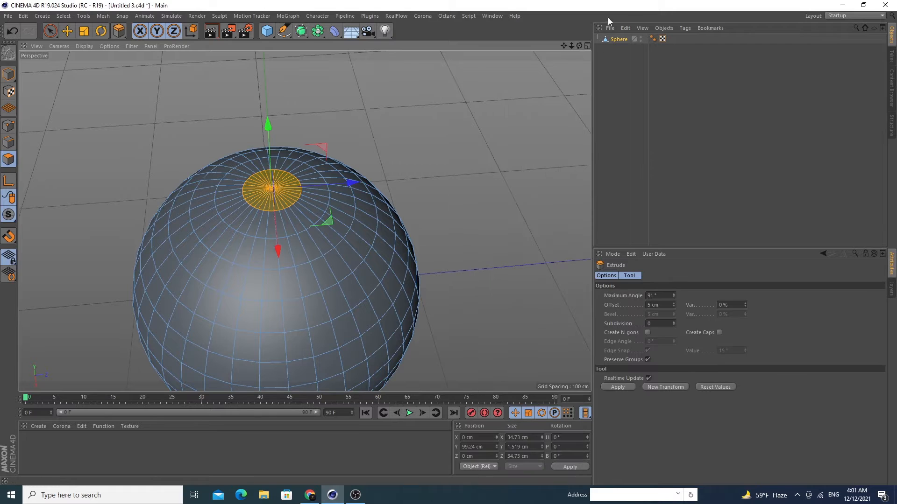
pyautogui.moveTo(579, 45); pyautogui.dragTo(579, 29)
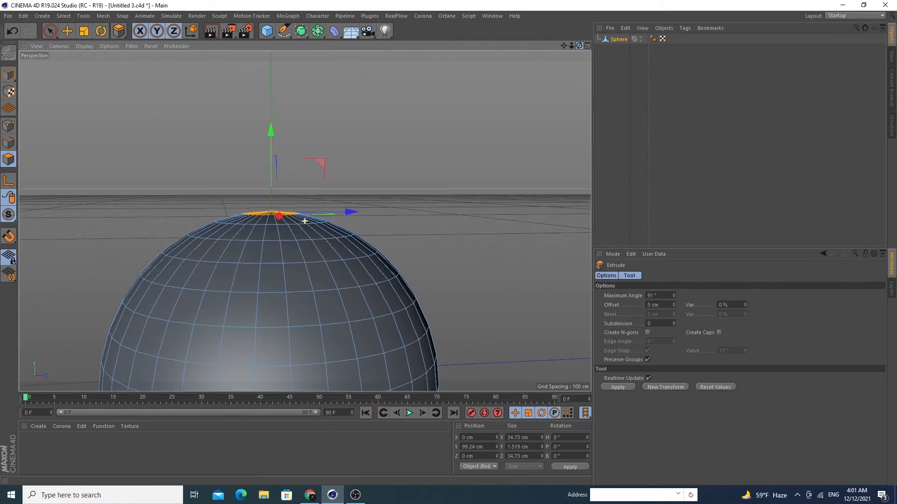
pyautogui.keyDown('alt'); pyautogui.moveTo(382, 133); pyautogui.dragTo(467, 133); pyautogui.keyUp('alt')
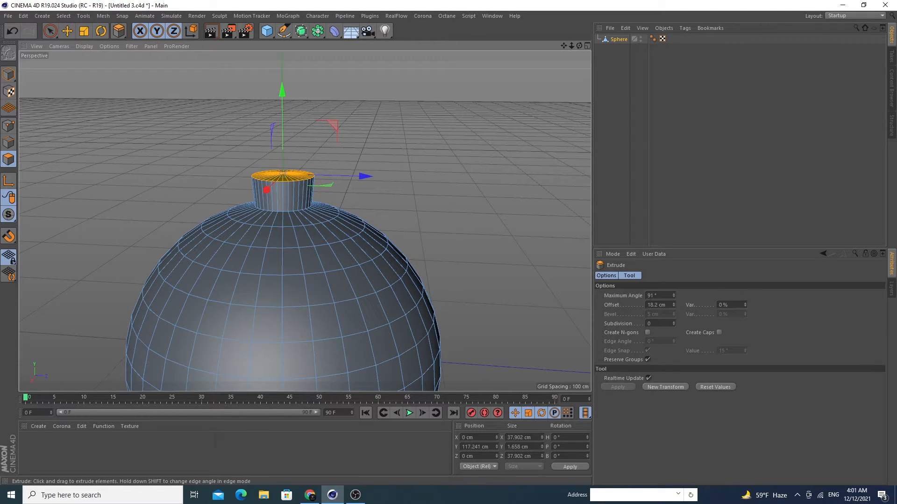
pyautogui.doubleClick(667, 307)
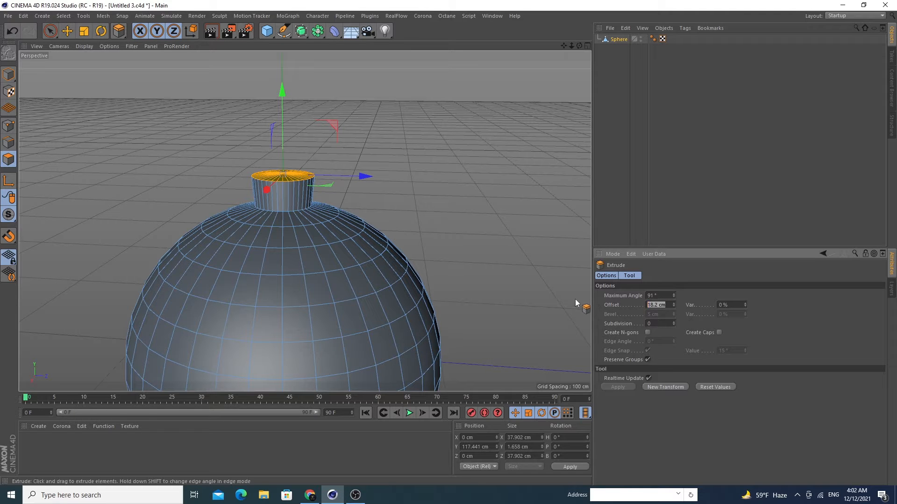
pyautogui.write('20')
pyautogui.press('Return')
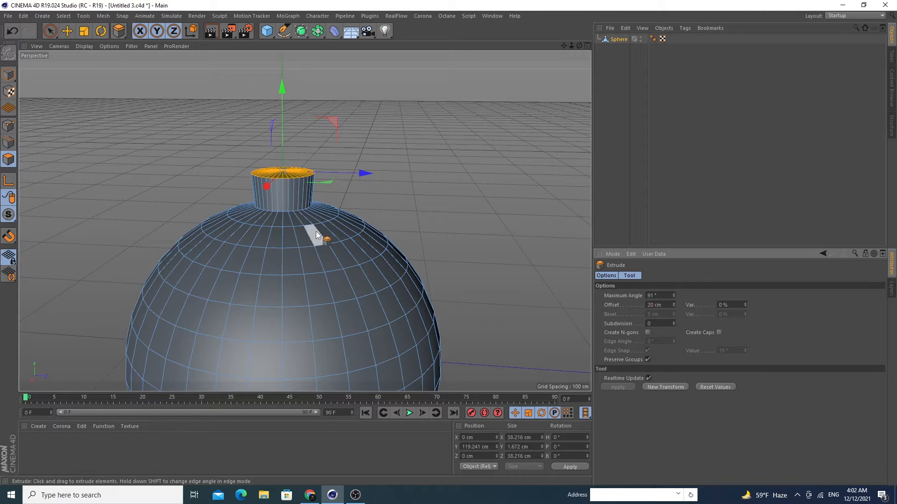
# Step: Scale the neck's top face to about 34.3 cm wide and flatten it to a Y size of 0 cm
pyautogui.moveTo(571, 46); pyautogui.dragTo(139, 65)
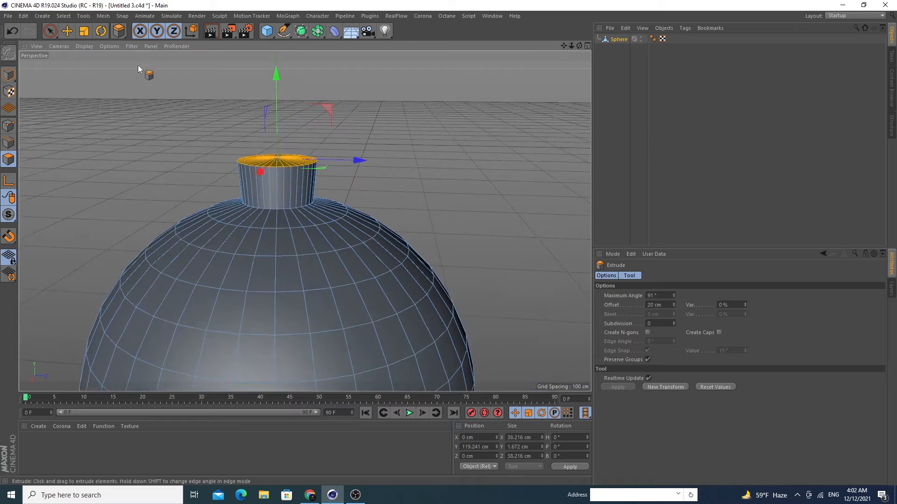
pyautogui.moveTo(571, 45); pyautogui.dragTo(389, 51)
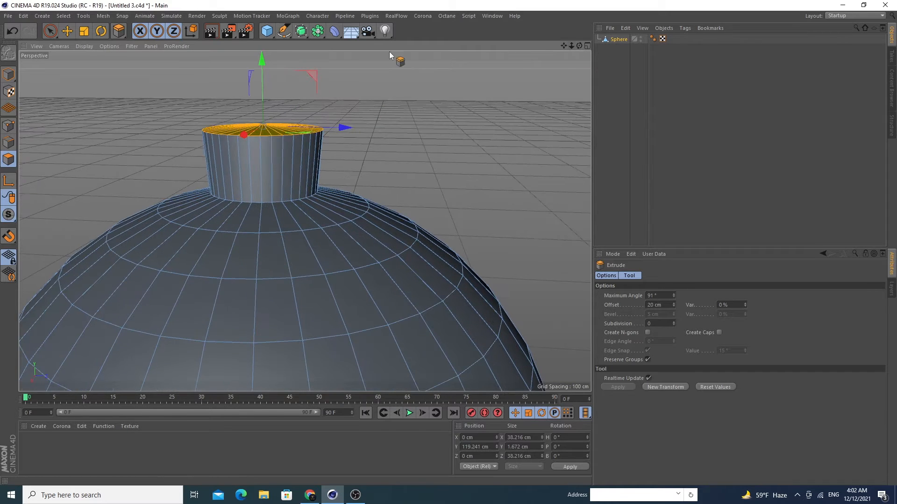
pyautogui.click(82, 32)
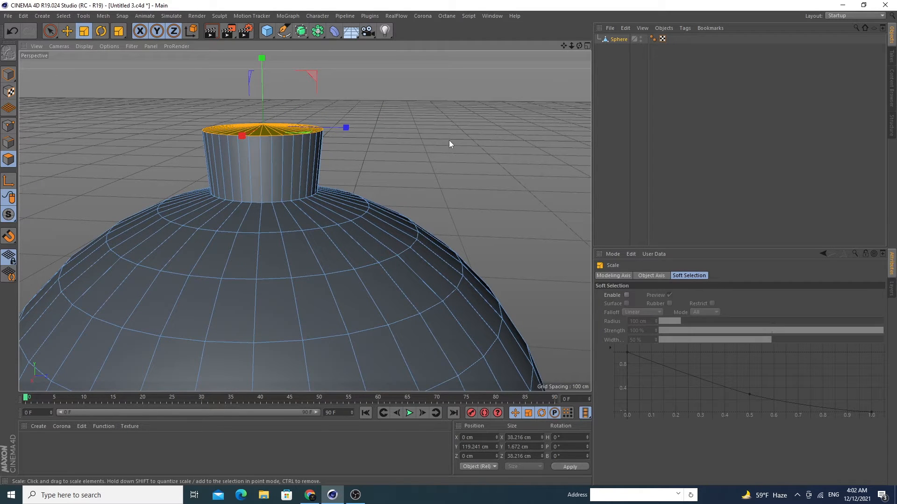
pyautogui.moveTo(448, 141); pyautogui.dragTo(394, 149)
pyautogui.moveTo(263, 60); pyautogui.dragTo(268, 125)
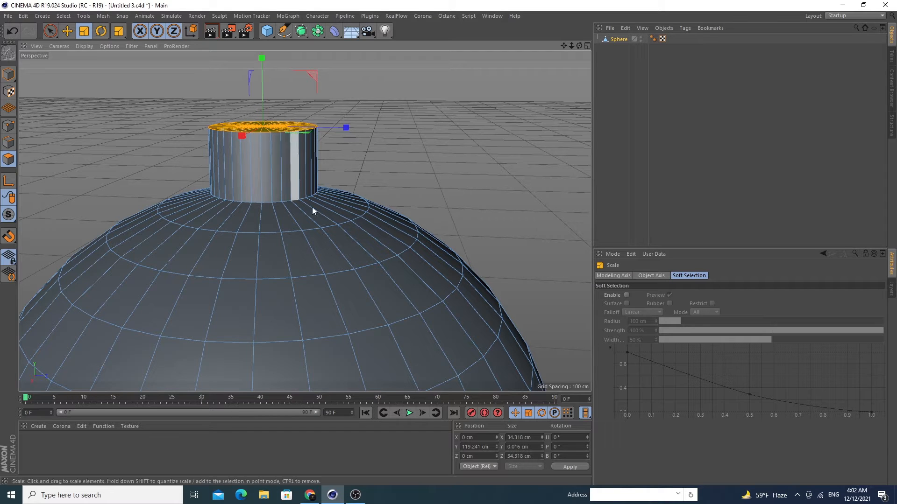
pyautogui.click(521, 456)
pyautogui.click(526, 448)
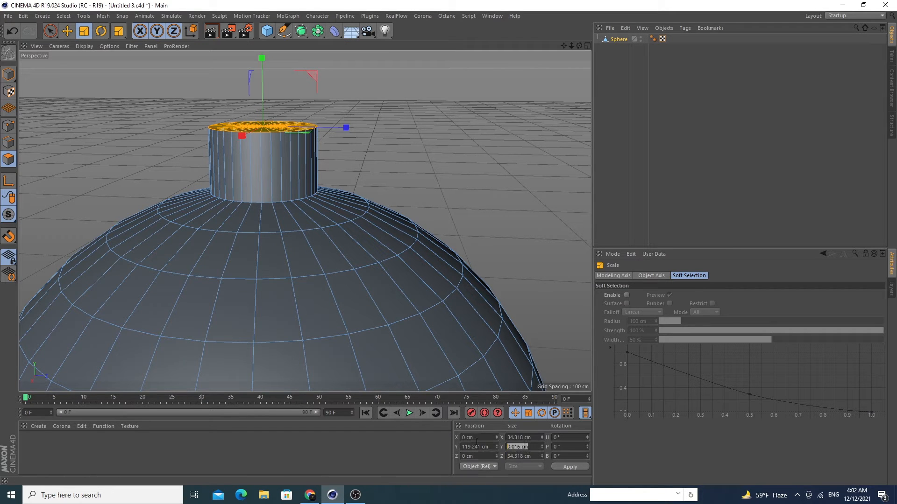
pyautogui.write('0')
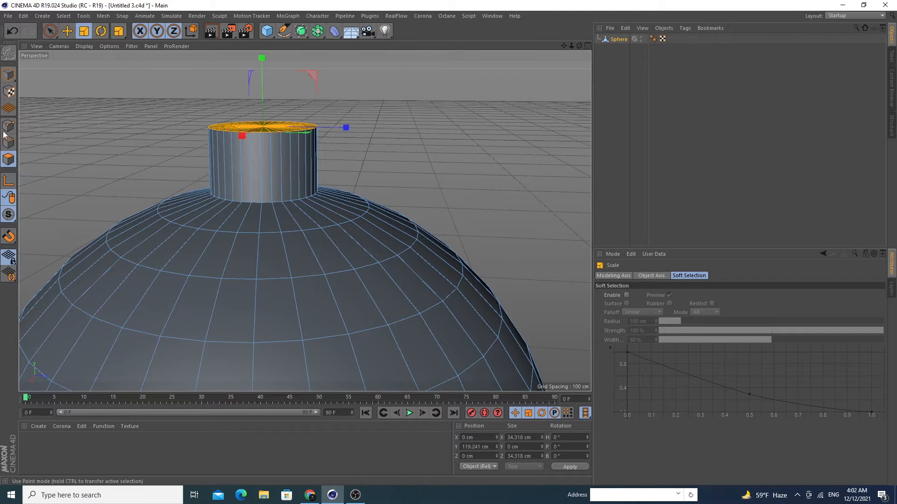
# Step: Loop-select the edges at the base of the neck and move them up to a Y position of about 101.4 cm
pyautogui.click(10, 147)
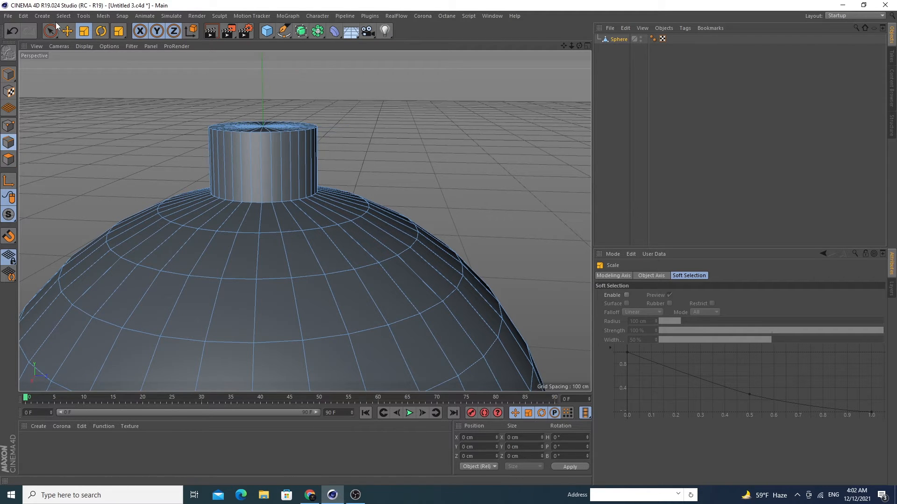
pyautogui.click(120, 32)
pyautogui.click(155, 76)
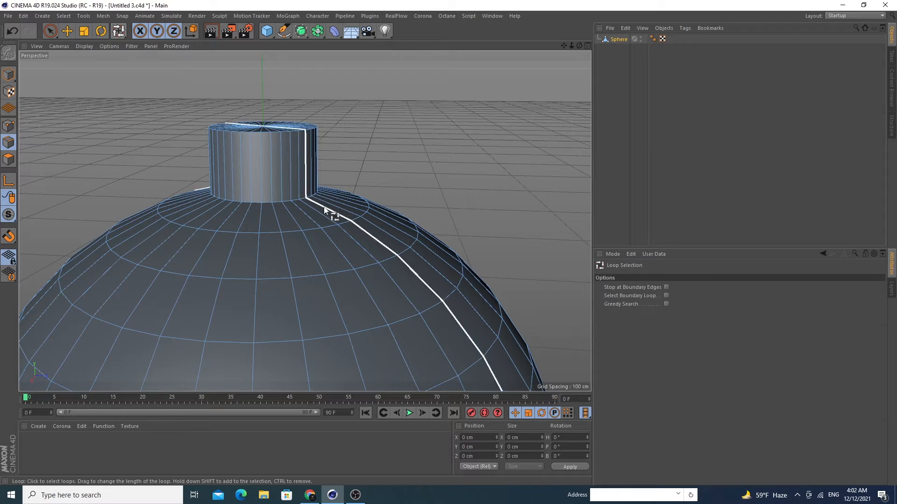
pyautogui.click(276, 201)
pyautogui.click(72, 31)
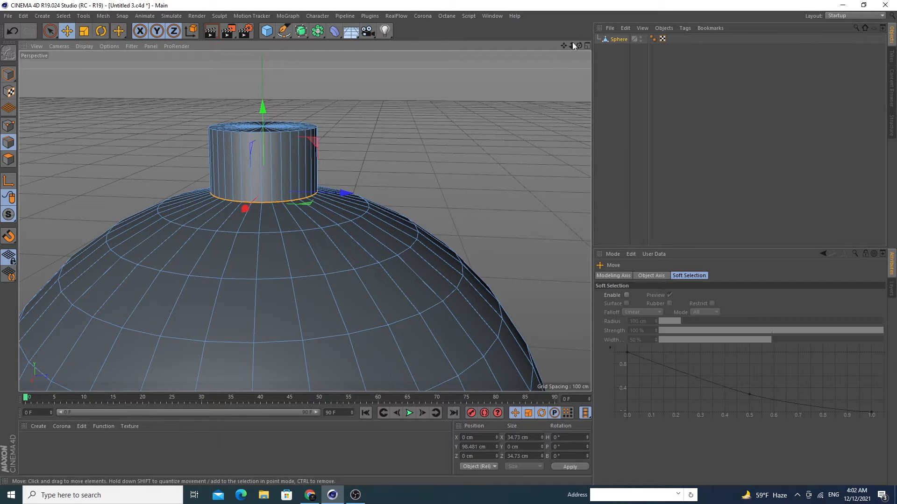
pyautogui.moveTo(578, 45); pyautogui.dragTo(305, 200)
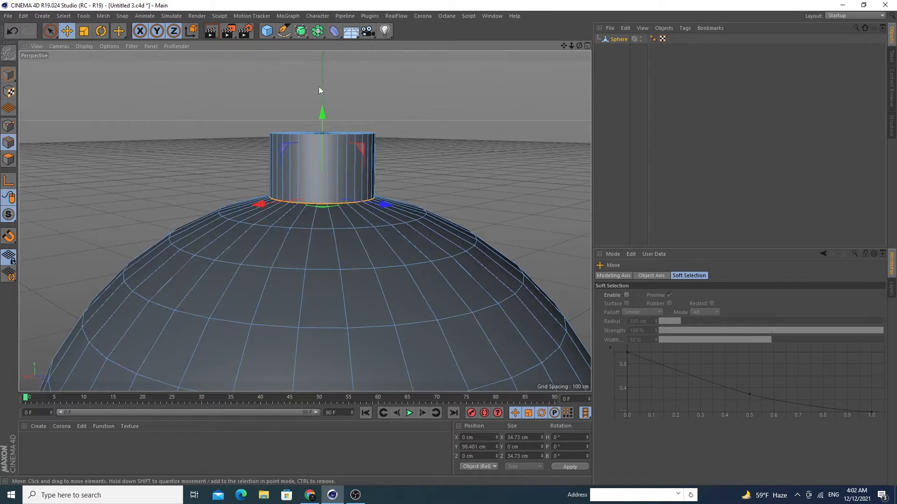
pyautogui.moveTo(324, 111); pyautogui.dragTo(326, 102)
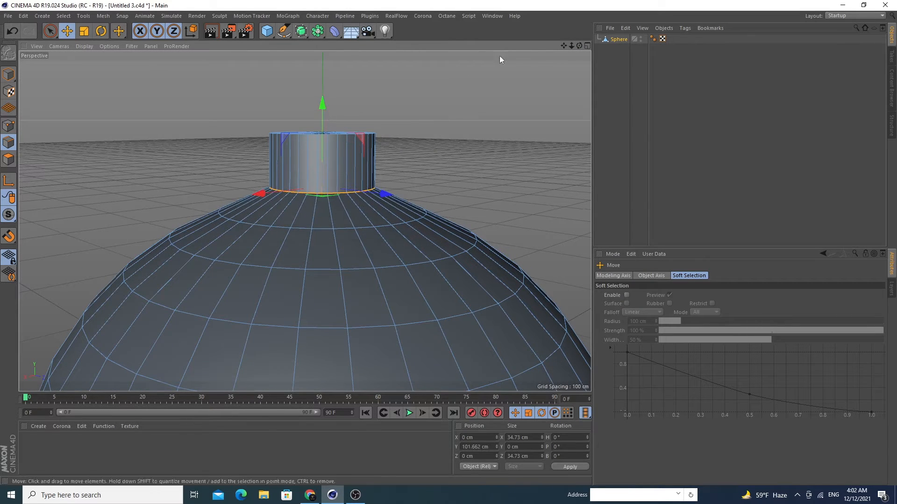
pyautogui.moveTo(571, 45); pyautogui.dragTo(560, 67)
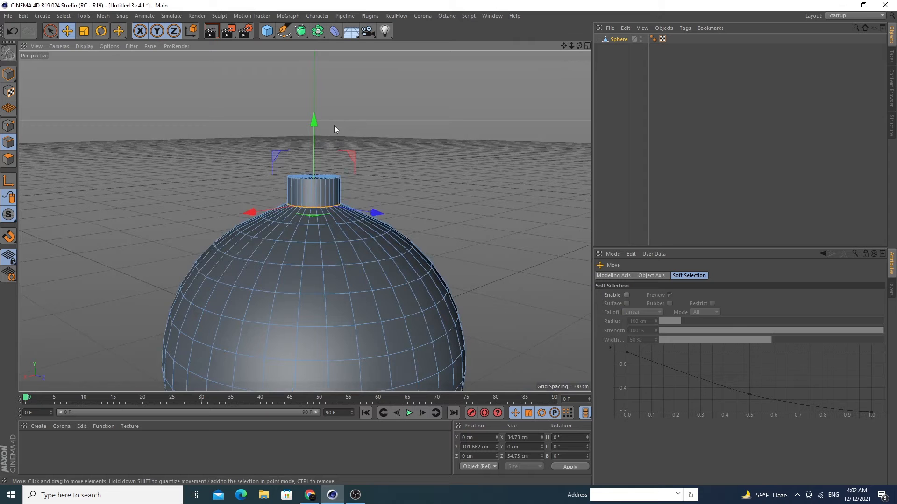
pyautogui.moveTo(317, 126); pyautogui.dragTo(322, 124)
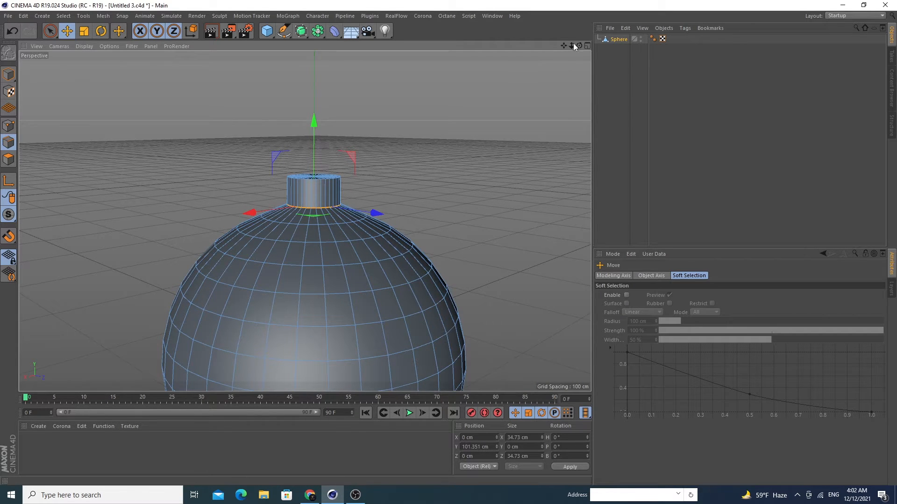
pyautogui.moveTo(572, 46); pyautogui.dragTo(564, 9)
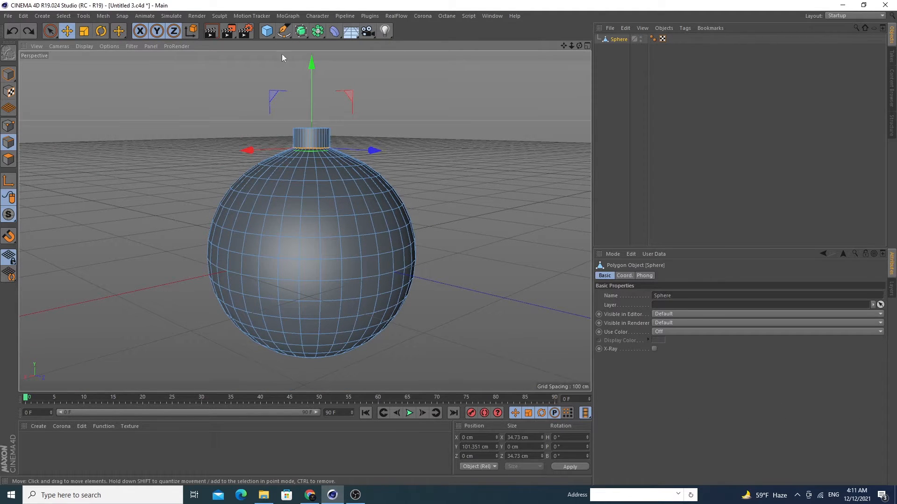
# Step: Add a cylinder with a 25 cm radius and raise it along Y so it protrudes above the sphere
pyautogui.click(266, 31)
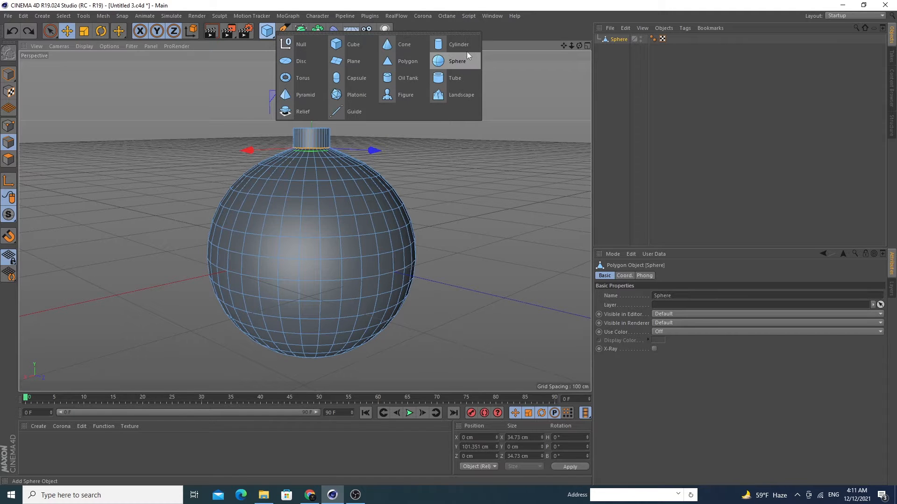
pyautogui.click(466, 45)
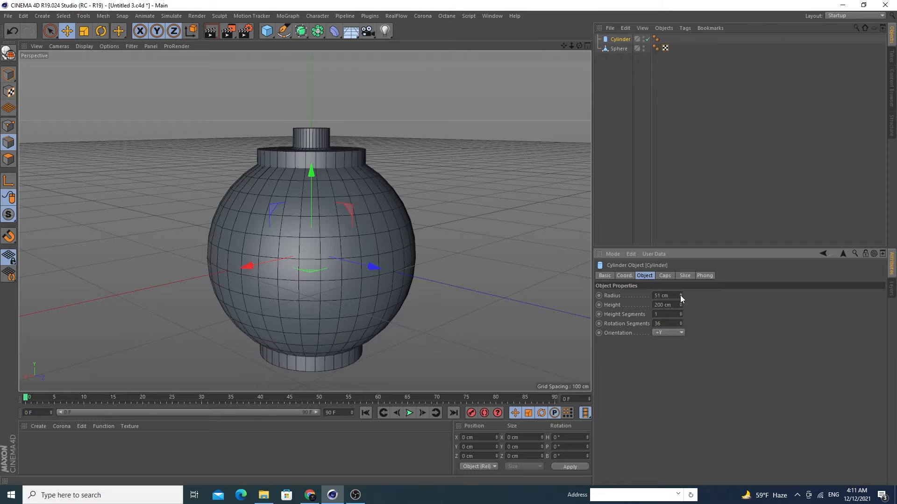
pyautogui.moveTo(680, 296); pyautogui.dragTo(680, 303)
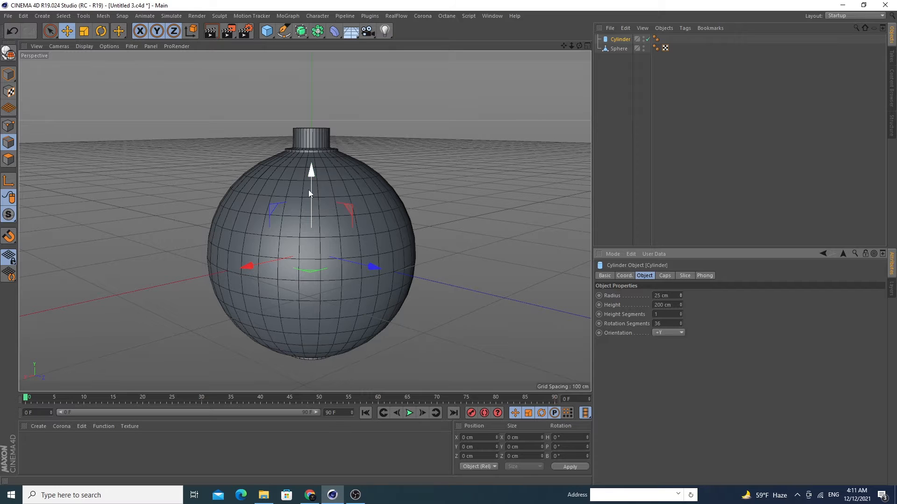
pyautogui.moveTo(307, 169); pyautogui.dragTo(305, 108)
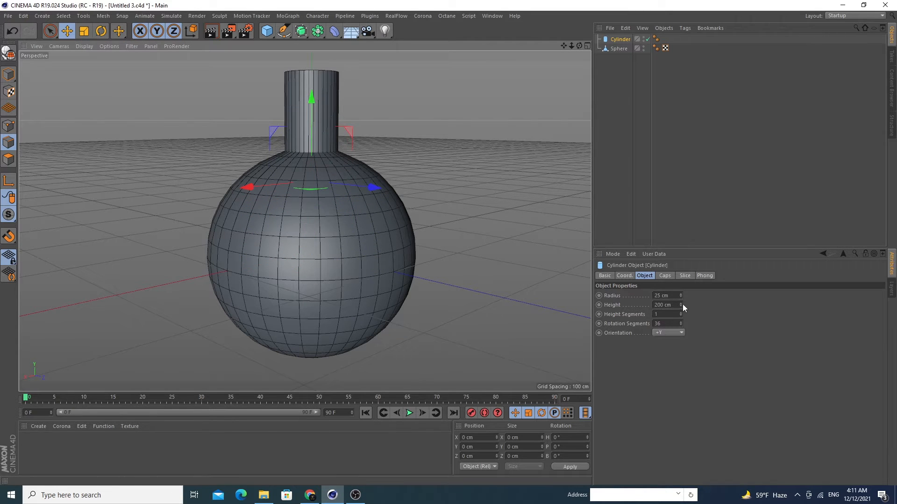
# Step: Resize the cylinder to a 9 cm radius and 12 cm height, and raise it onto the top of the neck
pyautogui.moveTo(680, 296); pyautogui.dragTo(682, 316)
pyautogui.moveTo(308, 127); pyautogui.dragTo(314, 71)
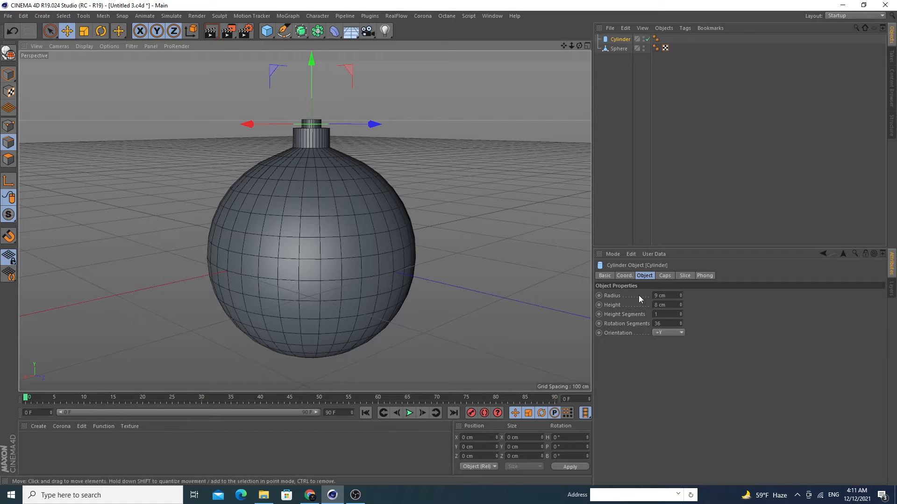
pyautogui.click(681, 303)
pyautogui.click(681, 303)
pyautogui.click(681, 303)
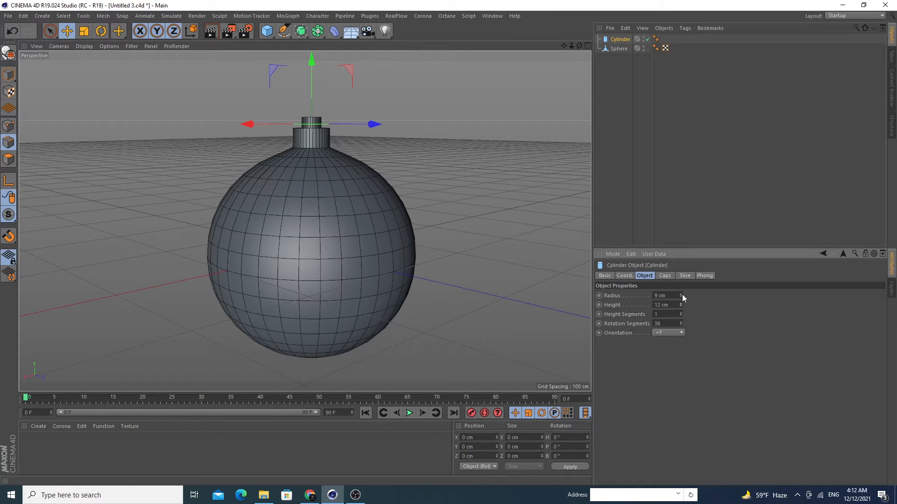
# Step: Increase the cylinder's radius to 16 cm
pyautogui.click(681, 295)
pyautogui.click(681, 294)
pyautogui.click(681, 294)
pyautogui.click(681, 295)
pyautogui.click(681, 294)
pyautogui.click(681, 294)
pyautogui.click(681, 294)
# Step: Fine-tune the cylinder on top of the neck to an 11 cm height and a 15 cm radius
pyautogui.moveTo(579, 47); pyautogui.dragTo(551, 68)
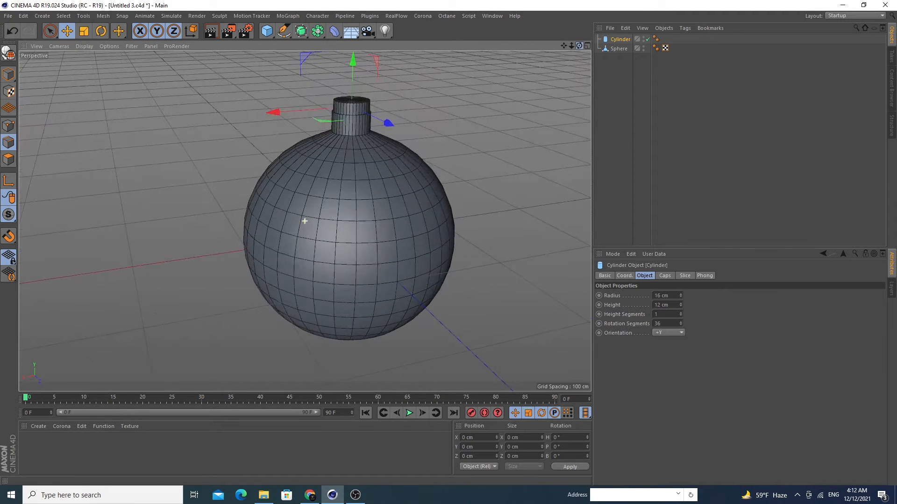
pyautogui.scroll(10, 405, 98)
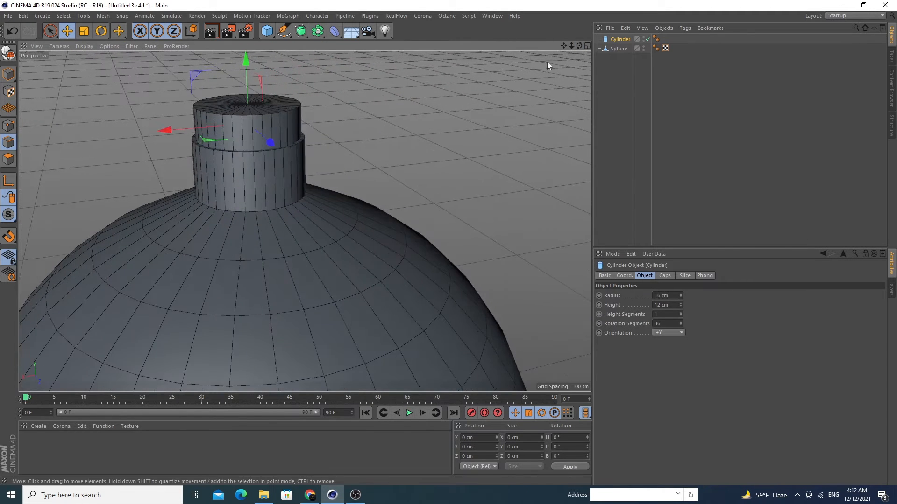
pyautogui.moveTo(571, 45)
pyautogui.mouseDown()
pyautogui.moveTo(584, 46)
pyautogui.moveTo(563, 66)
pyautogui.moveTo(564, 93)
pyautogui.moveTo(575, 31)
pyautogui.mouseUp()
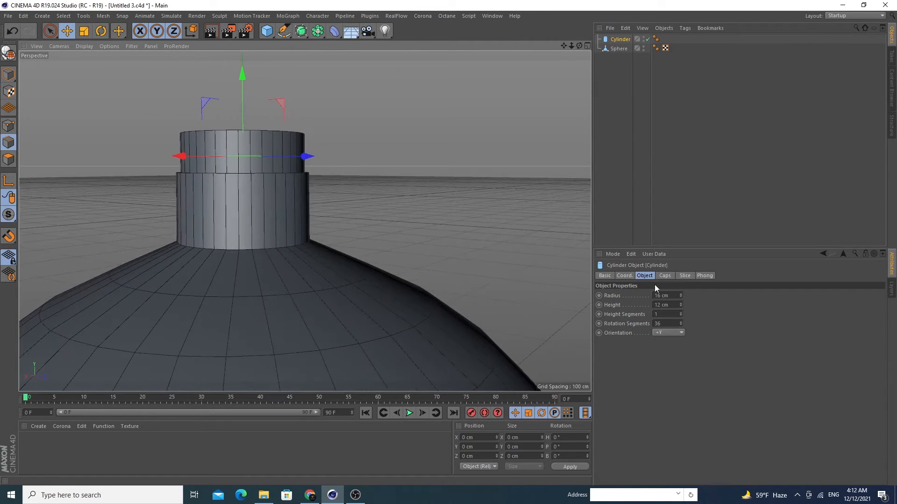
pyautogui.click(681, 307)
pyautogui.click(681, 298)
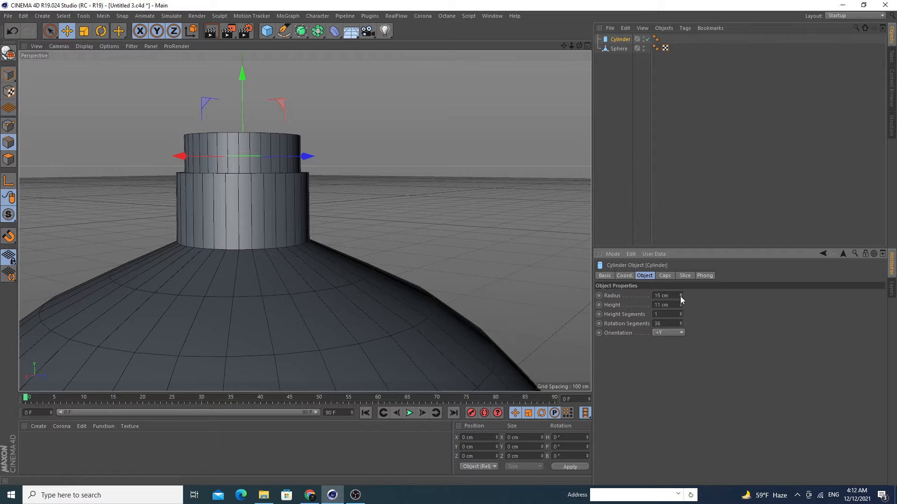
pyautogui.click(681, 298)
pyautogui.click(681, 293)
# Step: Give the cylinder 5 height segments and raise it slightly along Y on the neck
pyautogui.click(680, 313)
pyautogui.click(680, 313)
pyautogui.click(680, 312)
pyautogui.click(681, 312)
pyautogui.click(681, 312)
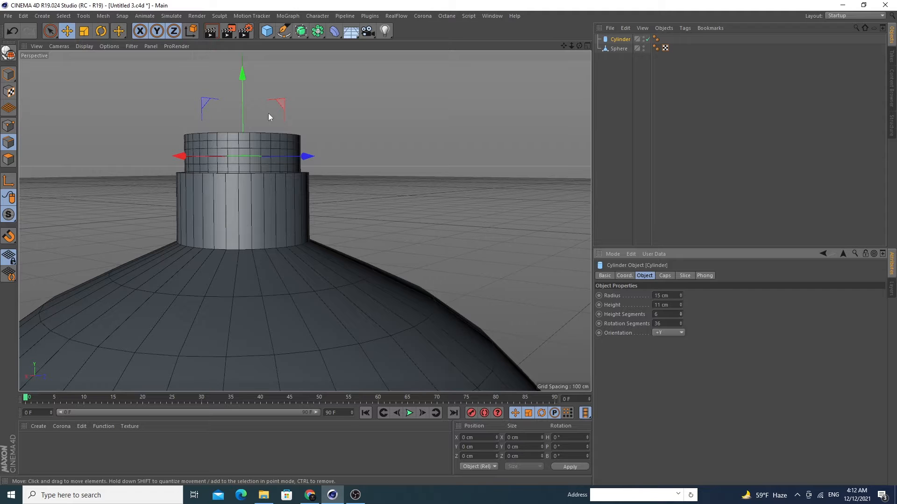
pyautogui.moveTo(243, 102); pyautogui.dragTo(245, 99)
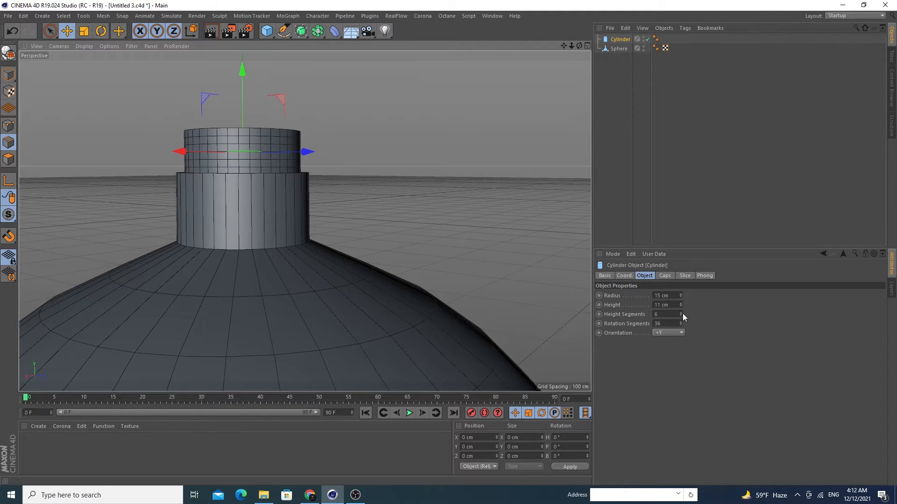
pyautogui.click(680, 313)
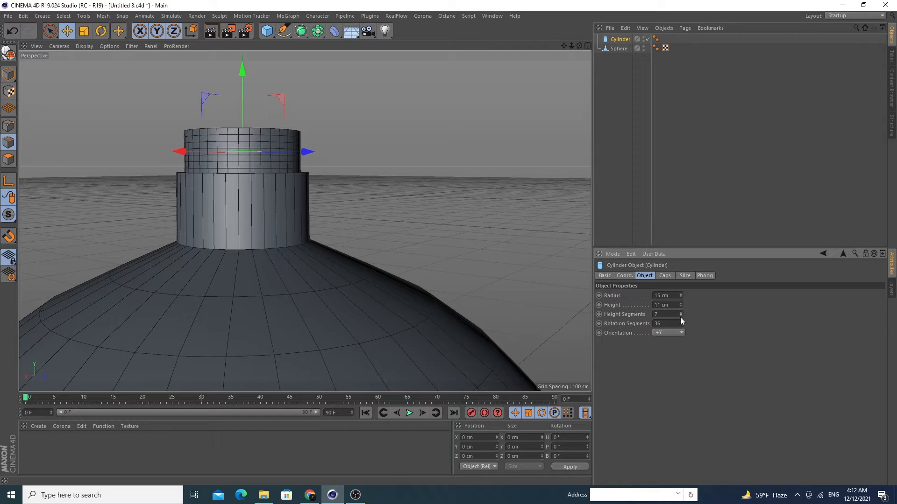
pyautogui.click(681, 316)
pyautogui.click(680, 316)
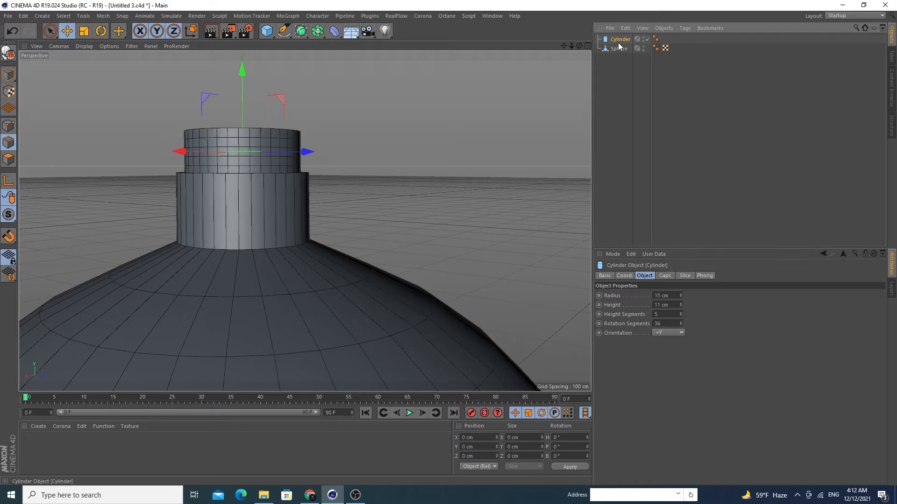
# Step: Make the cylinder editable and loop-select its lowest and uppermost rings of side polygons
pyautogui.click(8, 52)
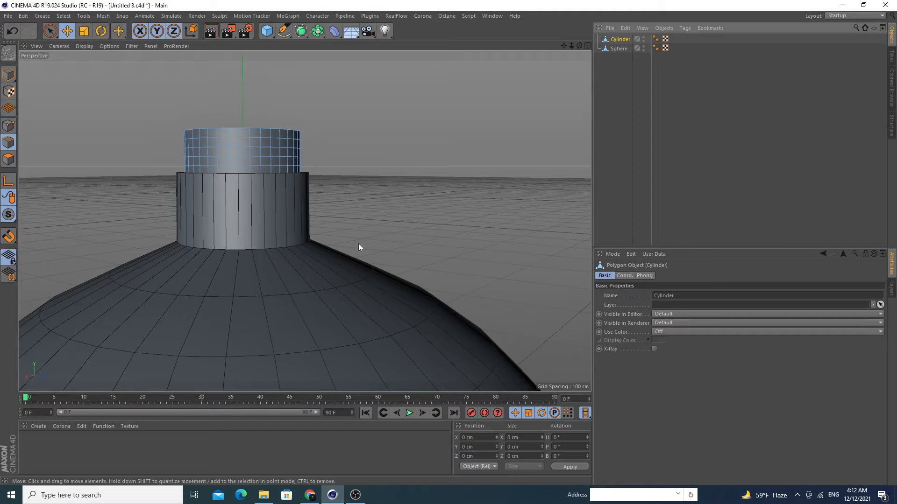
pyautogui.moveTo(579, 46); pyautogui.dragTo(584, 70)
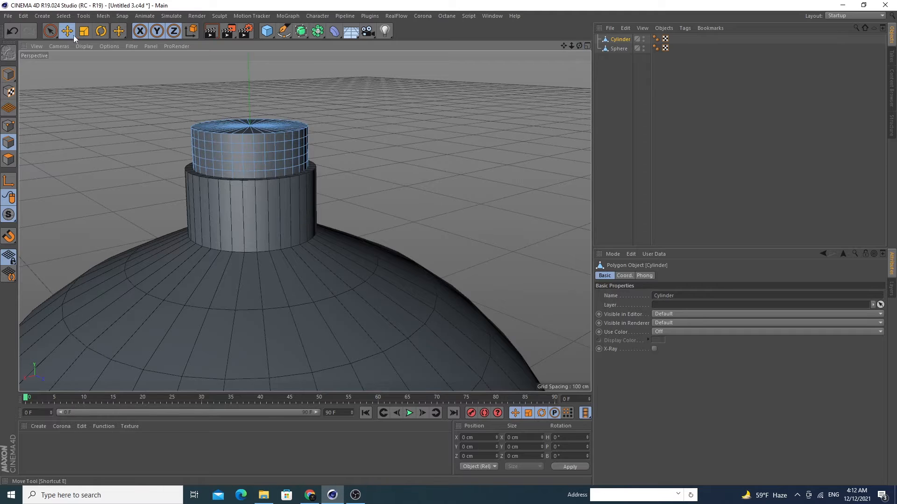
pyautogui.click(64, 16)
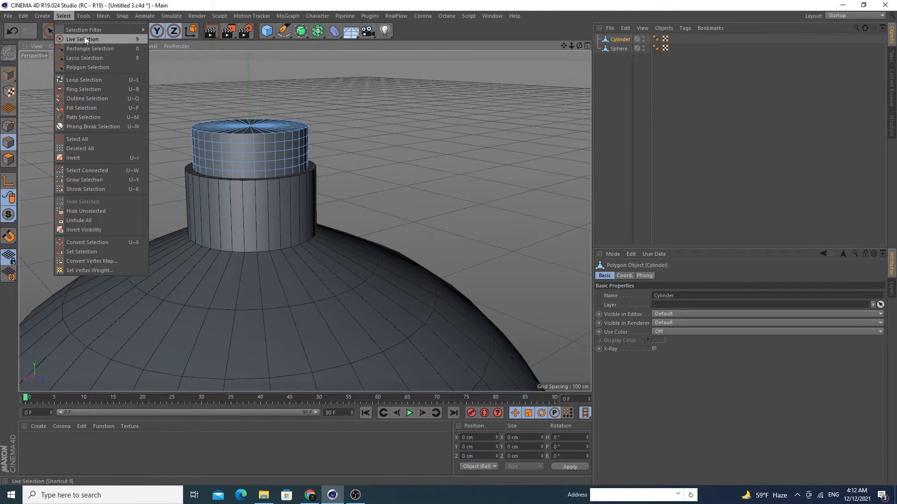
pyautogui.click(82, 79)
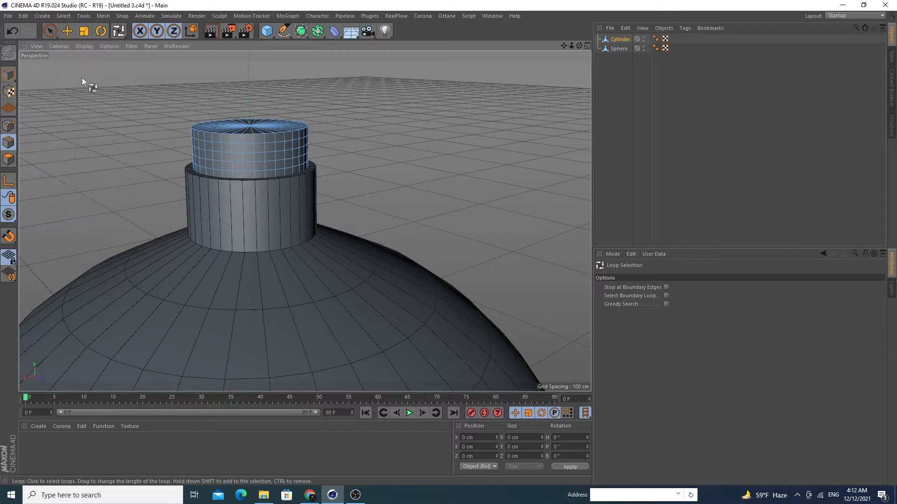
pyautogui.click(8, 158)
pyautogui.click(254, 177)
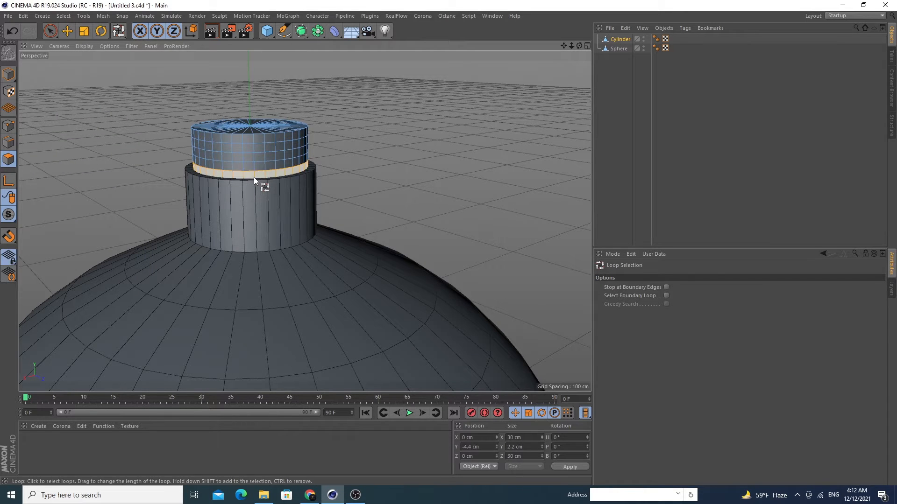
pyautogui.keyDown('shift'); pyautogui.click(273, 139); pyautogui.keyUp('shift')
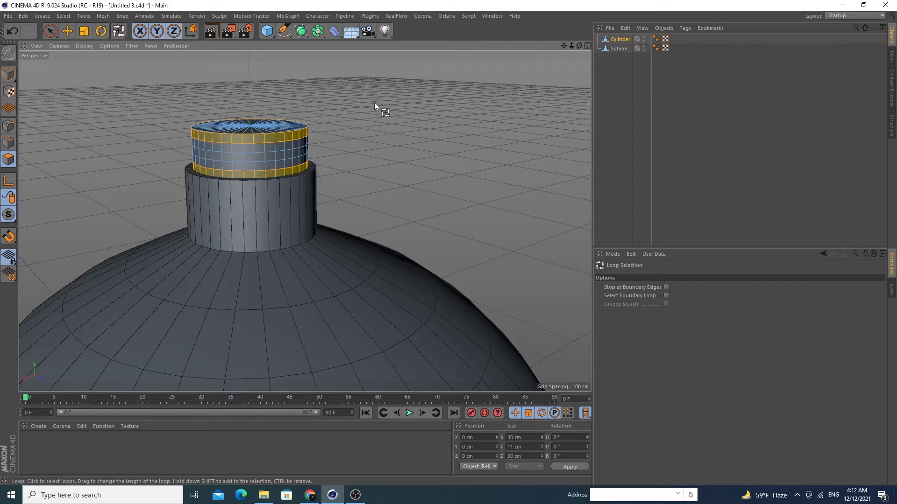
# Step: Extrude the two selected polygon rings outward by about 0.3 cm
pyautogui.rightClick(374, 103)
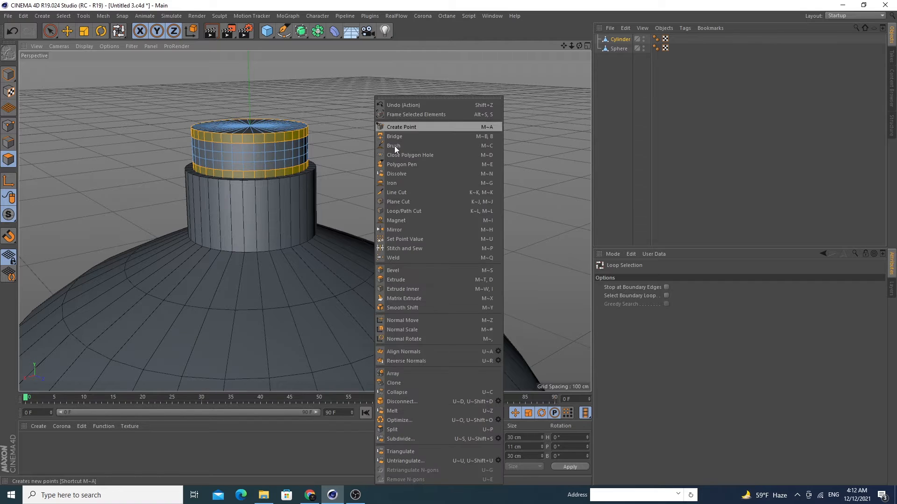
pyautogui.click(419, 278)
pyautogui.moveTo(414, 158); pyautogui.dragTo(413, 154)
pyautogui.hotkey('ctrl', 'z')
# Step: Inner-extrude the two selected polygon rings with an offset of about 0.5 cm
pyautogui.rightClick(396, 114)
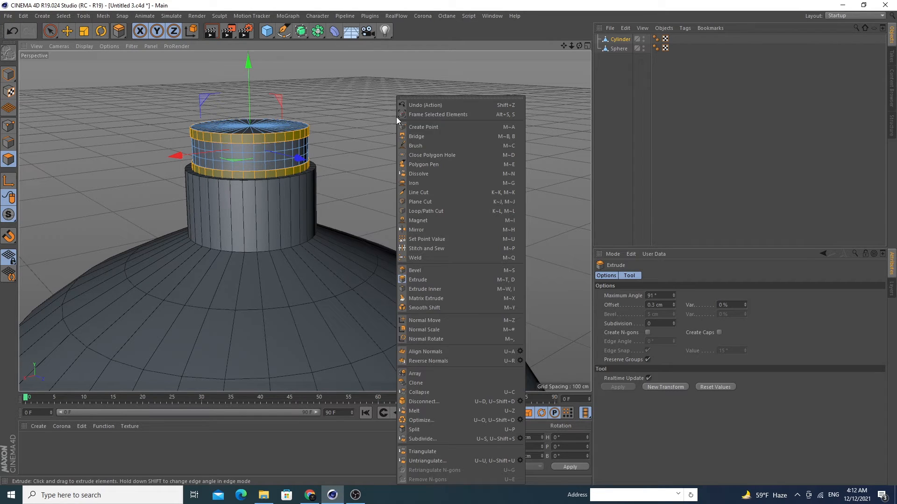
pyautogui.click(453, 290)
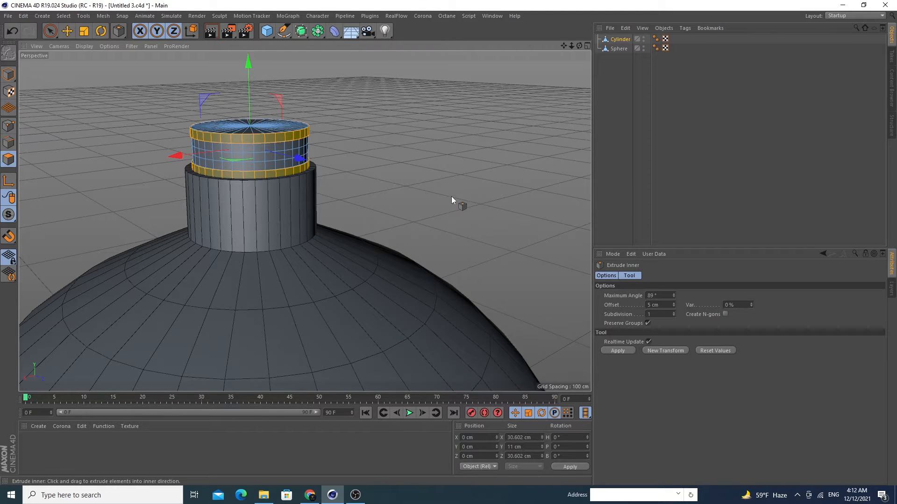
pyautogui.moveTo(452, 201); pyautogui.dragTo(454, 201)
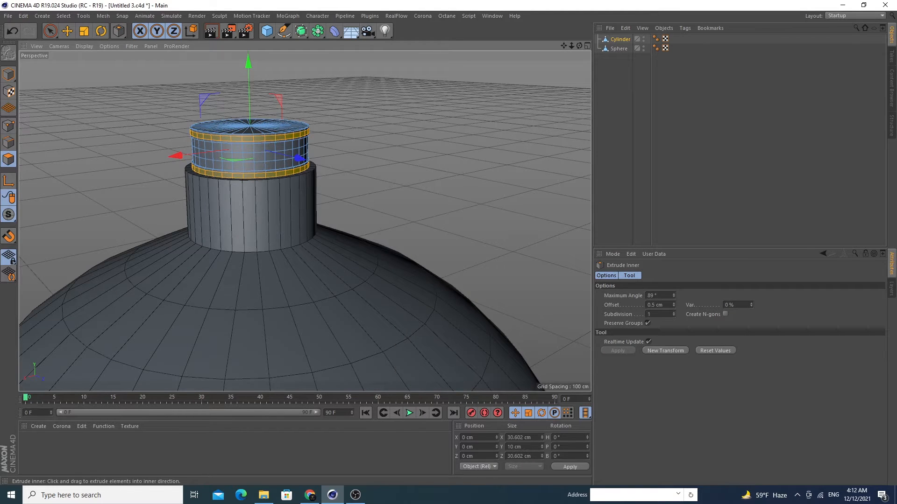
# Step: Bevel the two inset polygon rings with an offset and extrusion of about 0.2 cm
pyautogui.rightClick(433, 96)
pyautogui.click(473, 270)
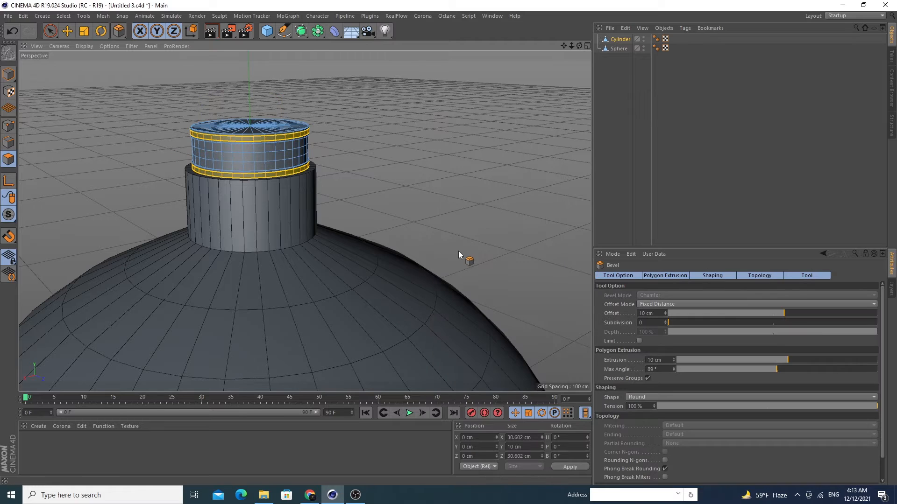
pyautogui.moveTo(458, 251); pyautogui.dragTo(460, 250)
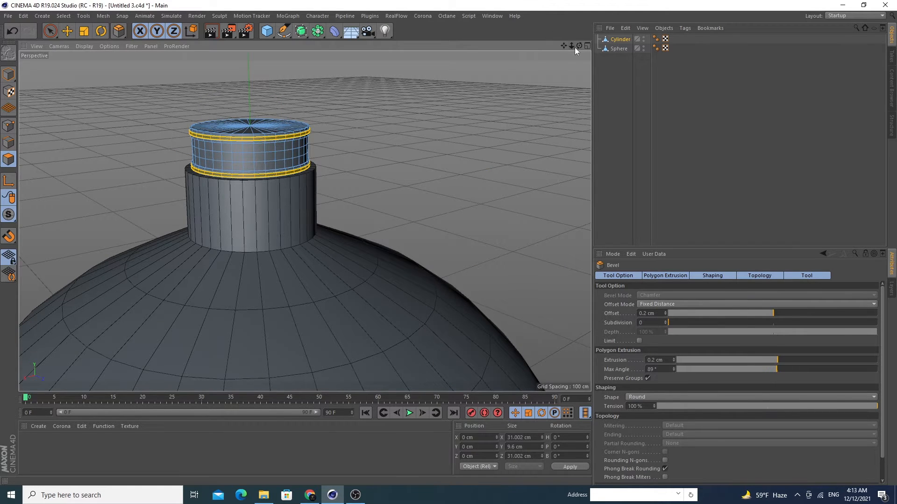
# Step: Render the perspective view at the neck to check the raised rims of the cylinder
pyautogui.moveTo(575, 47)
pyautogui.mouseDown()
pyautogui.moveTo(575, 64)
pyautogui.moveTo(575, 46)
pyautogui.mouseUp()
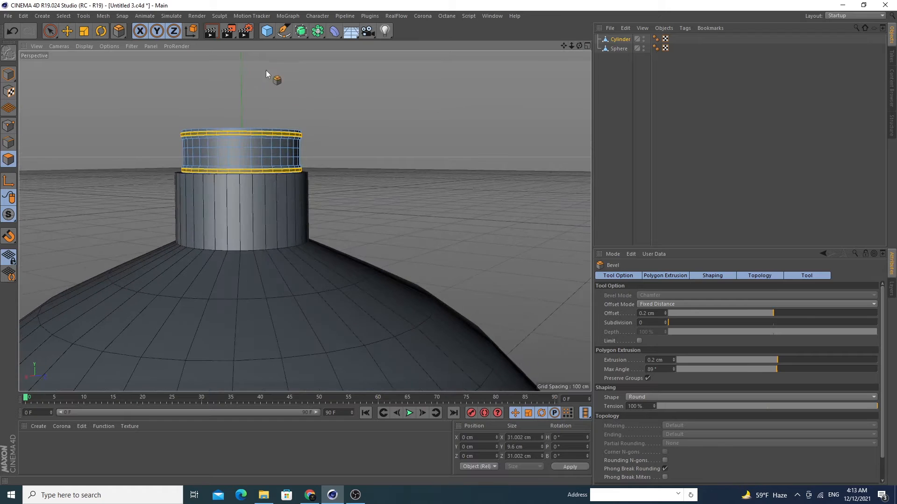
pyautogui.click(209, 36)
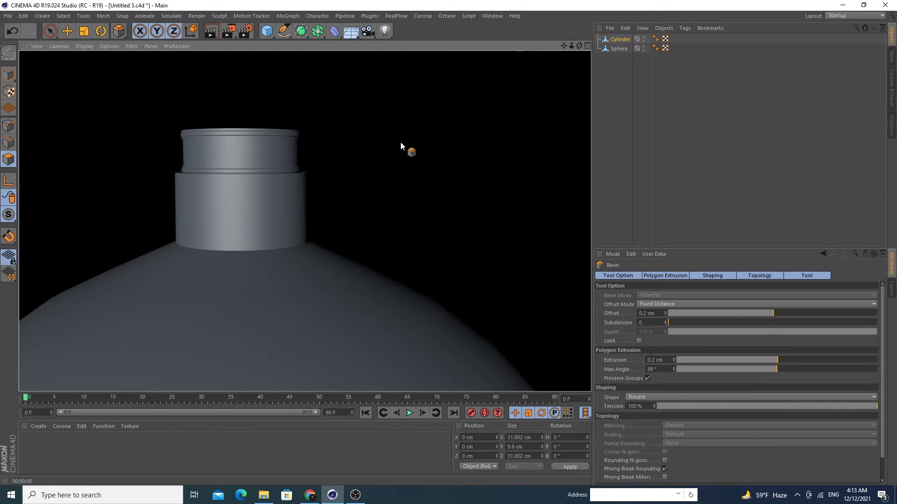
pyautogui.moveTo(571, 46); pyautogui.dragTo(305, 221)
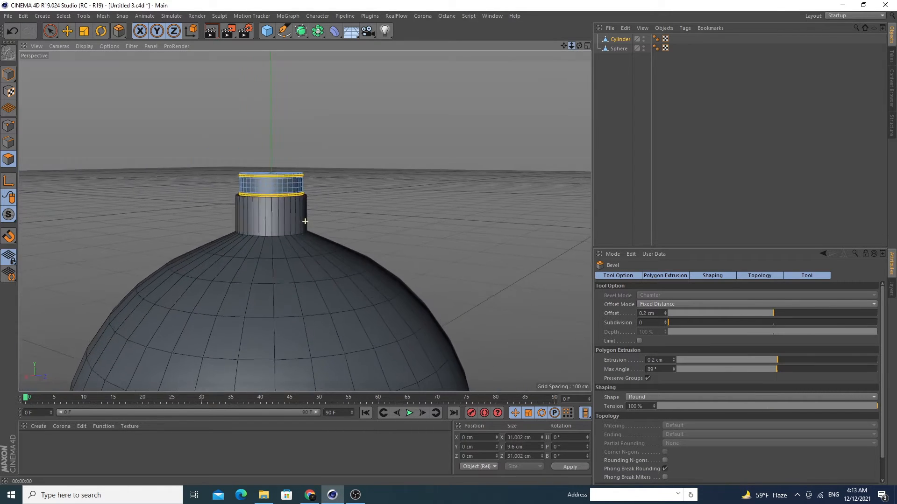
# Step: Add a torus to the scene and set its orientation to -Z so it stands upright
pyautogui.moveTo(581, 46); pyautogui.dragTo(304, 224)
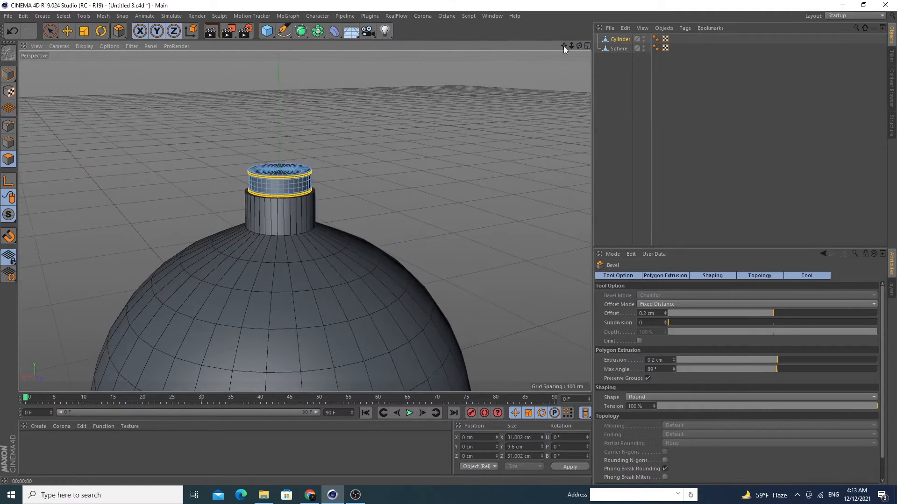
pyautogui.moveTo(563, 46); pyautogui.dragTo(304, 222)
pyautogui.click(267, 31)
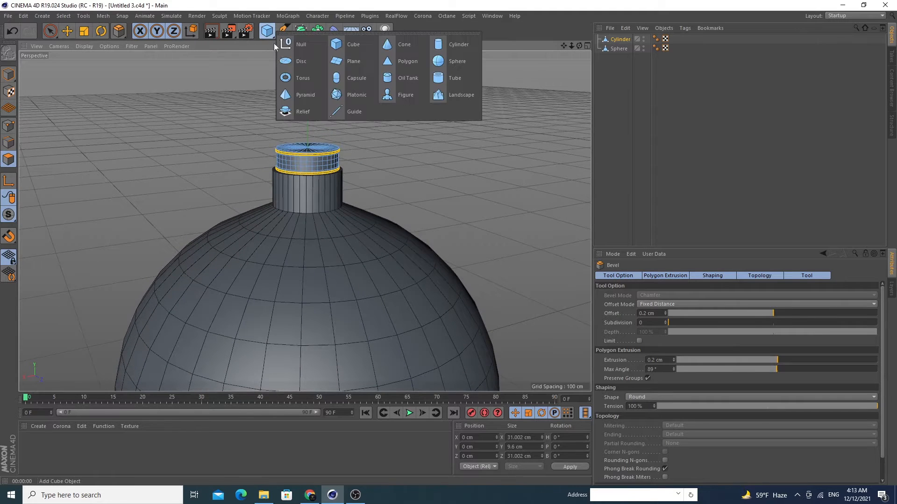
pyautogui.click(312, 79)
pyautogui.moveTo(570, 46); pyautogui.dragTo(627, 133)
pyautogui.click(655, 333)
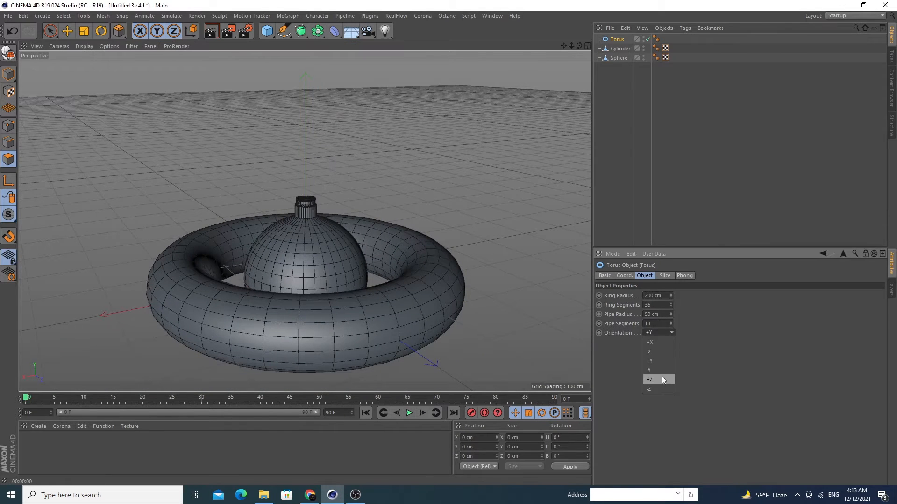
pyautogui.click(661, 389)
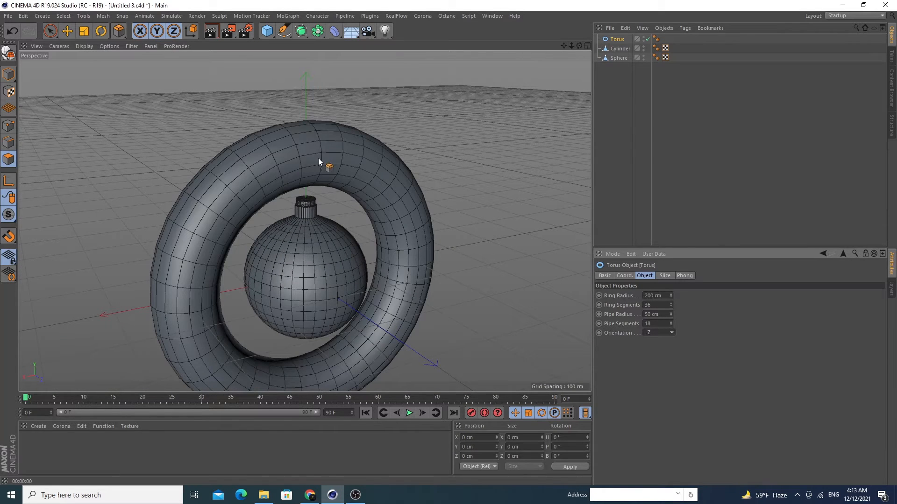
# Step: Rotate the torus about its vertical axis so the ring faces the view
pyautogui.click(101, 31)
pyautogui.moveTo(341, 291); pyautogui.dragTo(310, 284)
pyautogui.hotkey('ctrl', 'z')
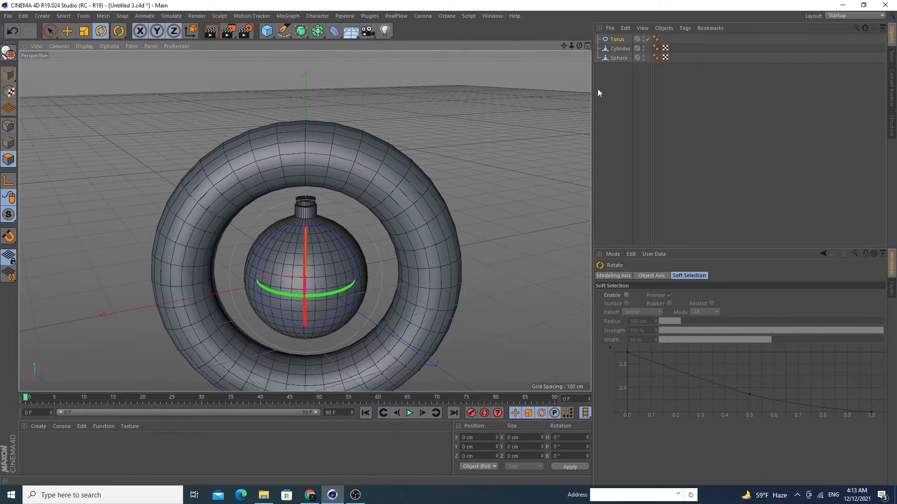
# Step: Reduce the torus's ring radius to 50 cm and raise it along Y above the ornament's neck
pyautogui.click(618, 39)
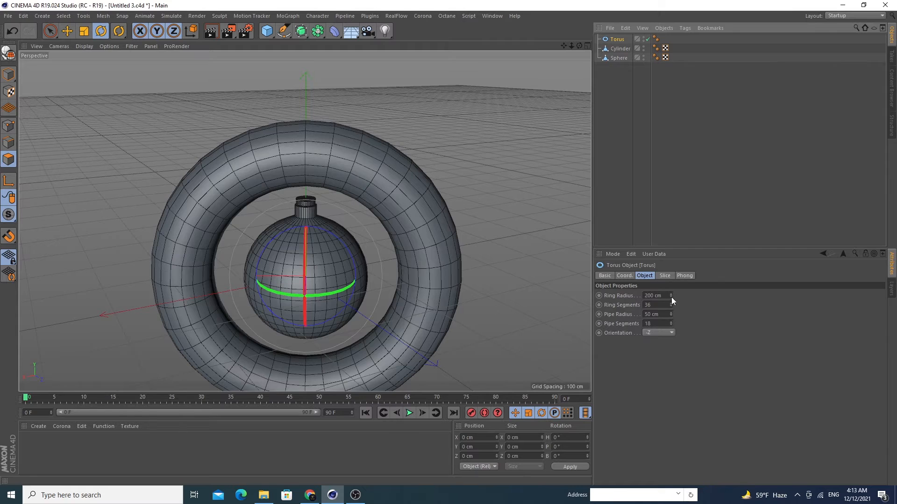
pyautogui.moveTo(671, 297); pyautogui.dragTo(671, 346)
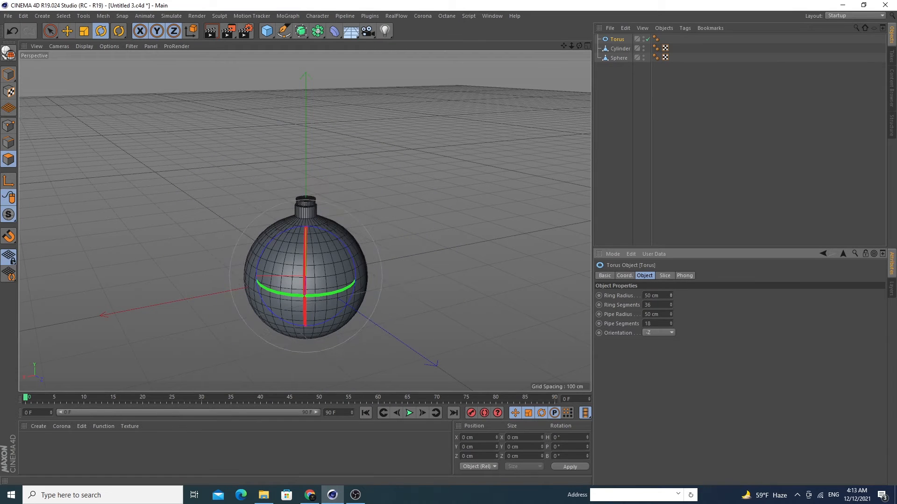
pyautogui.click(67, 31)
pyautogui.moveTo(307, 200); pyautogui.dragTo(312, 86)
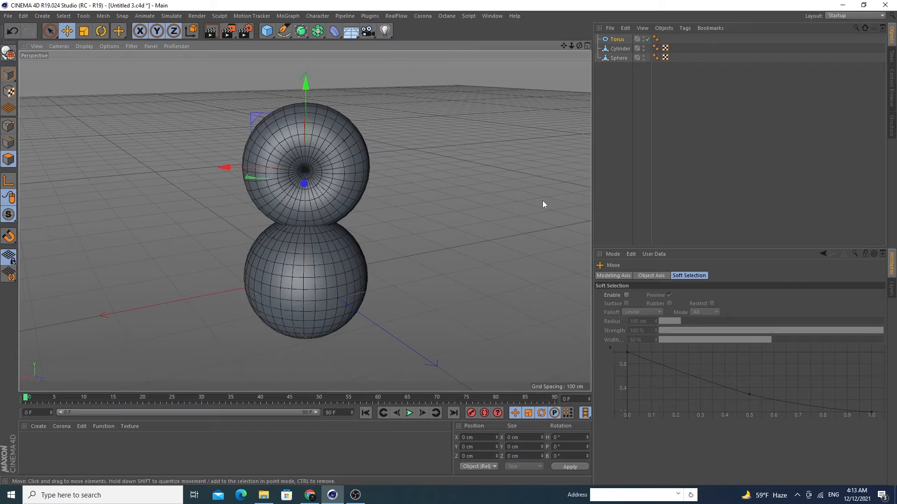
# Step: Reduce the torus's pipe radius to 8 cm and set its ring radius to 10 cm
pyautogui.click(623, 41)
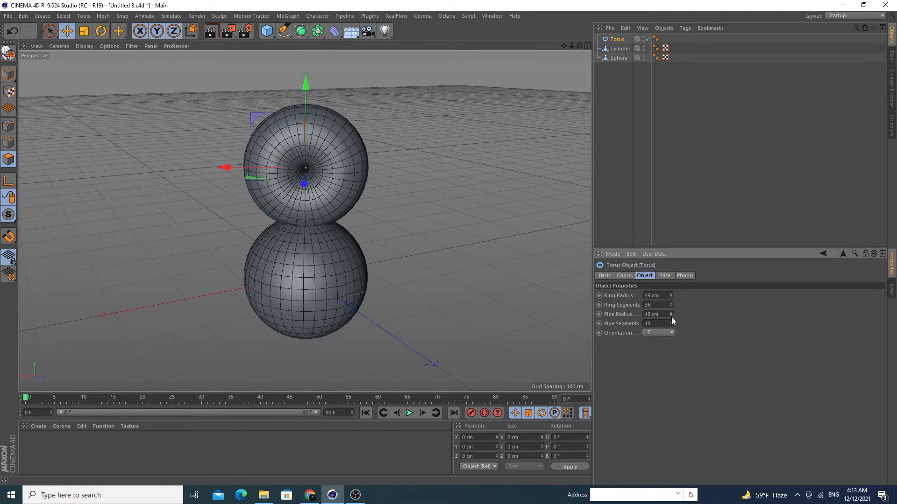
pyautogui.moveTo(671, 317); pyautogui.dragTo(663, 295)
pyautogui.doubleClick(663, 295)
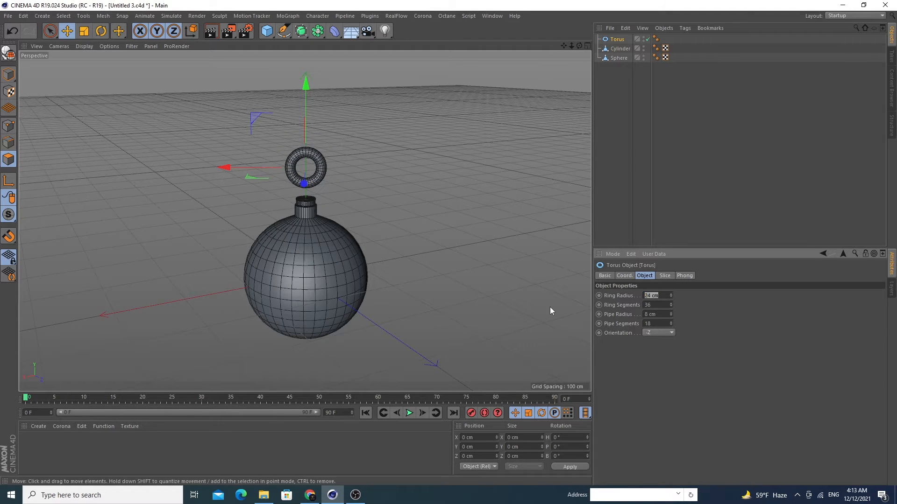
pyautogui.write('10')
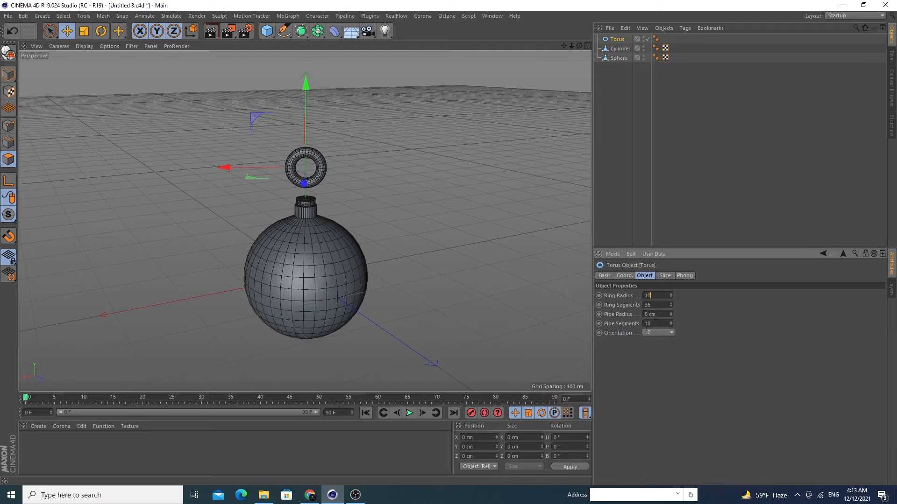
pyautogui.press('Return')
# Step: Thin the small torus above the neck by setting its pipe radius to 4 cm
pyautogui.click(671, 316)
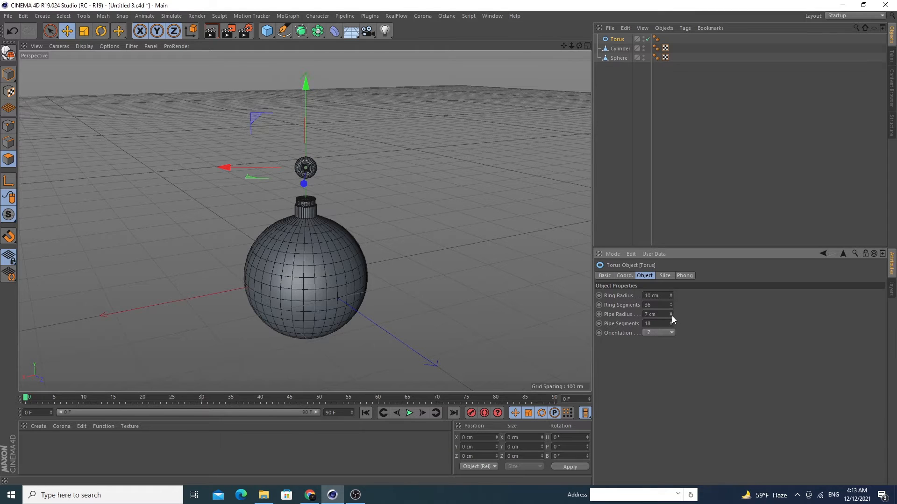
pyautogui.click(672, 315)
pyautogui.click(671, 315)
pyautogui.click(671, 315)
pyautogui.click(672, 316)
pyautogui.click(671, 317)
pyautogui.click(671, 313)
pyautogui.scroll(4, 396, 232)
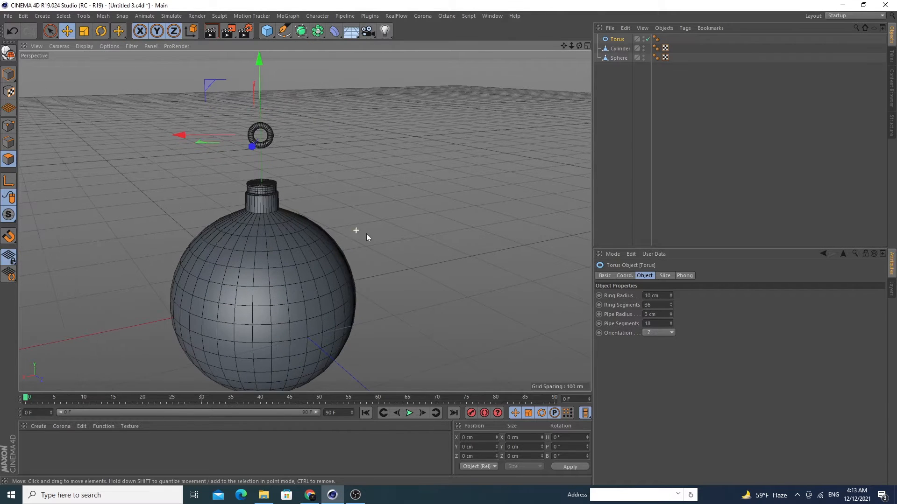
pyautogui.click(671, 313)
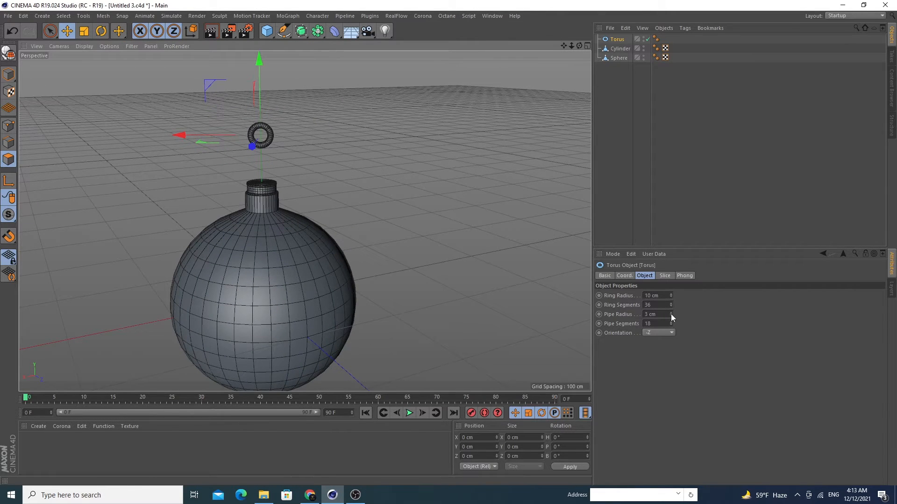
# Step: Lower the torus along Y until it rests on top of the cylinder cap
pyautogui.moveTo(259, 60); pyautogui.dragTo(257, 101)
pyautogui.scroll(6, 240, 220)
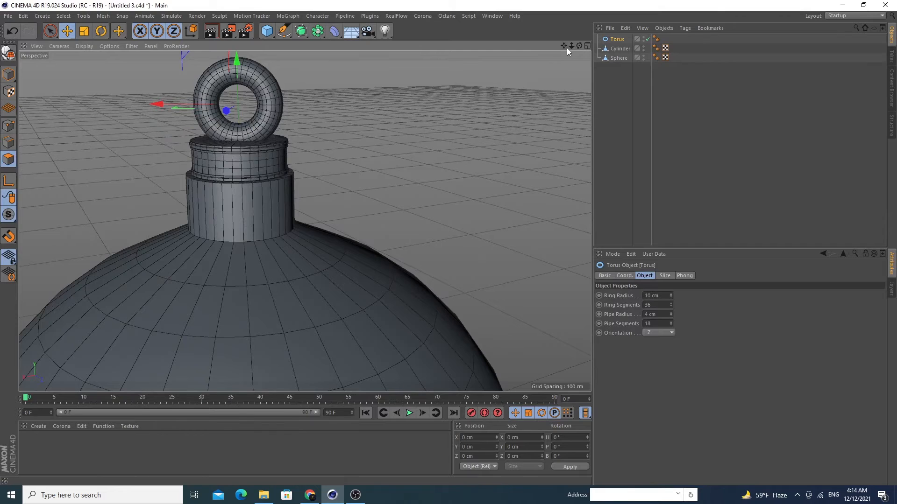
pyautogui.moveTo(565, 46); pyautogui.dragTo(537, 122)
pyautogui.moveTo(255, 112)
pyautogui.mouseDown()
pyautogui.moveTo(254, 100)
pyautogui.moveTo(256, 107)
pyautogui.mouseUp()
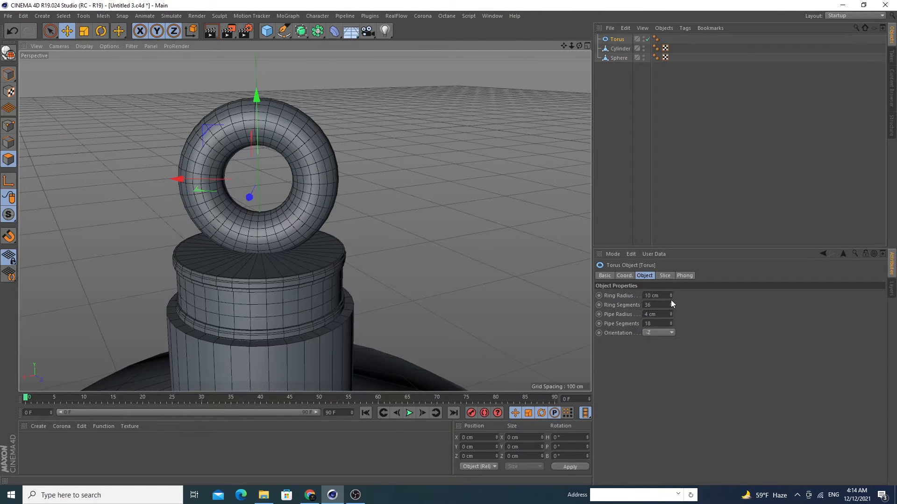
# Step: Set the torus's ring radius to 8 cm and pipe radius to 2 cm, and lower it along Y onto the cap
pyautogui.click(671, 299)
pyautogui.click(670, 298)
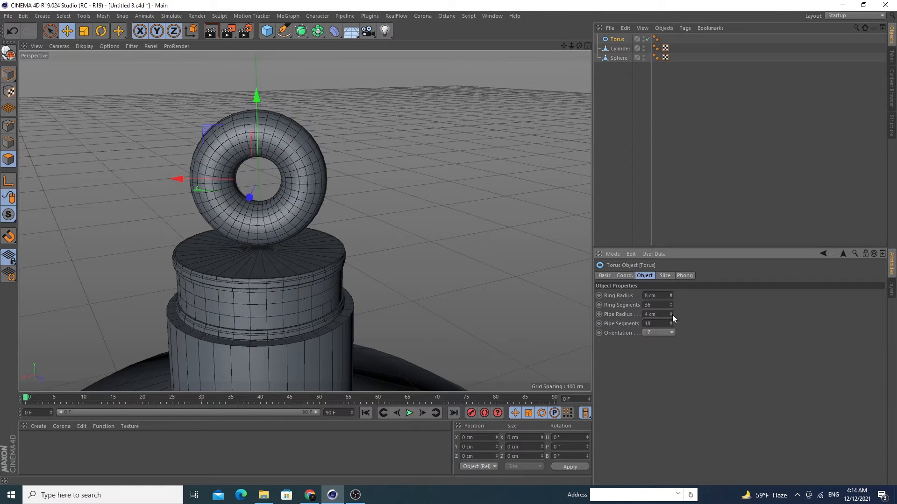
pyautogui.click(671, 315)
pyautogui.click(672, 316)
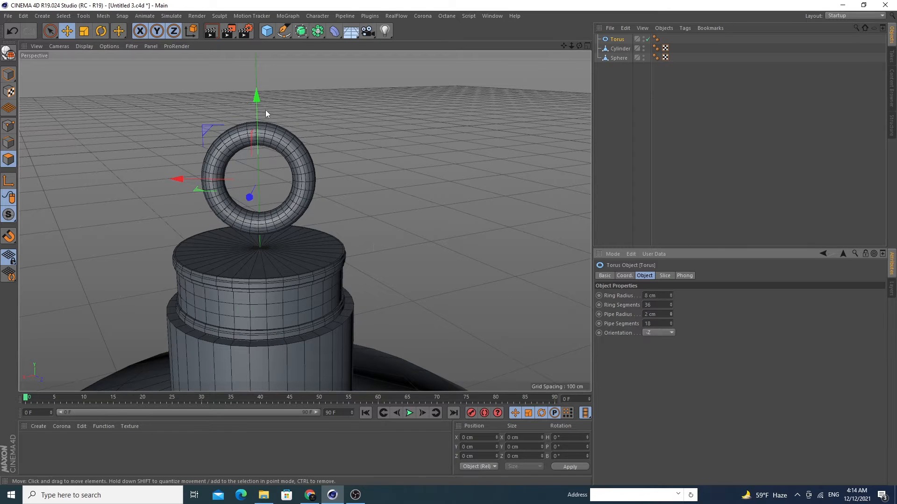
pyautogui.moveTo(257, 96); pyautogui.dragTo(257, 113)
# Step: Render the perspective view with the whole ornament in frame to check its shape
pyautogui.moveTo(572, 45)
pyautogui.mouseDown()
pyautogui.moveTo(580, 45)
pyautogui.moveTo(567, 49)
pyautogui.moveTo(567, 36)
pyautogui.mouseUp()
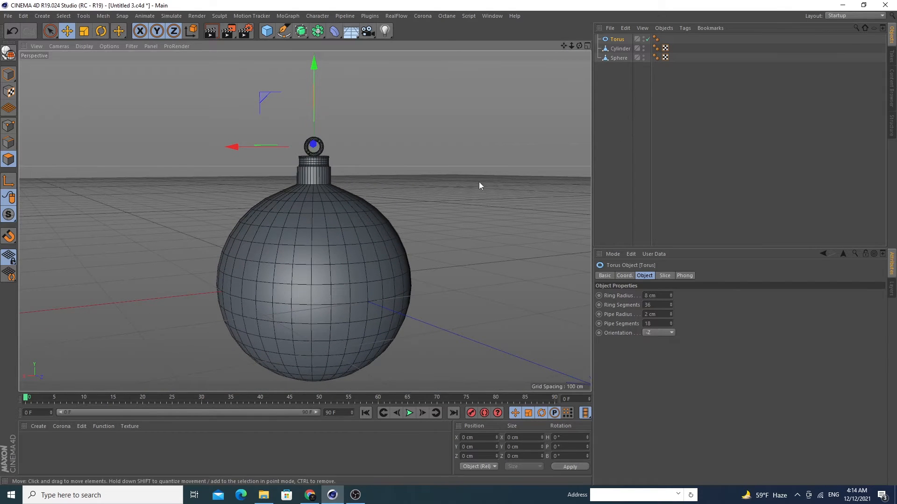
pyautogui.click(211, 31)
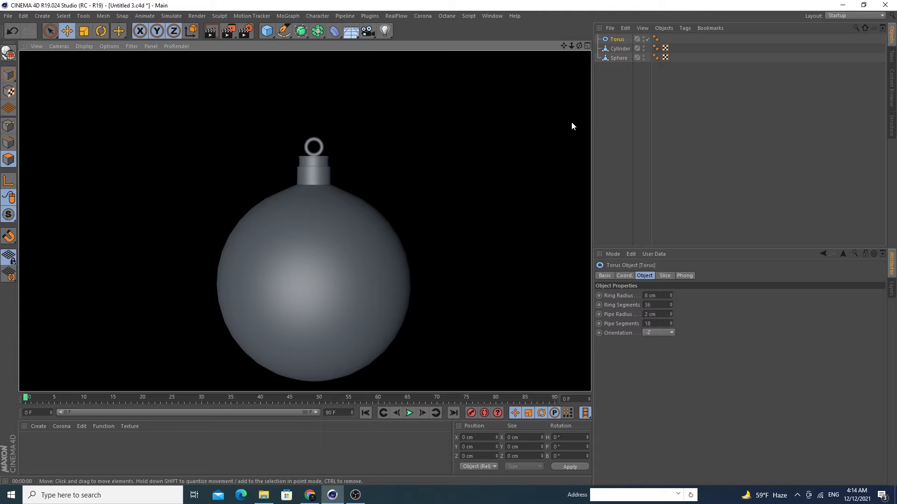
# Step: Add a Subdivision Surface, nest the sphere under it and move the group below the cylinder in the object hierarchy
pyautogui.click(616, 58)
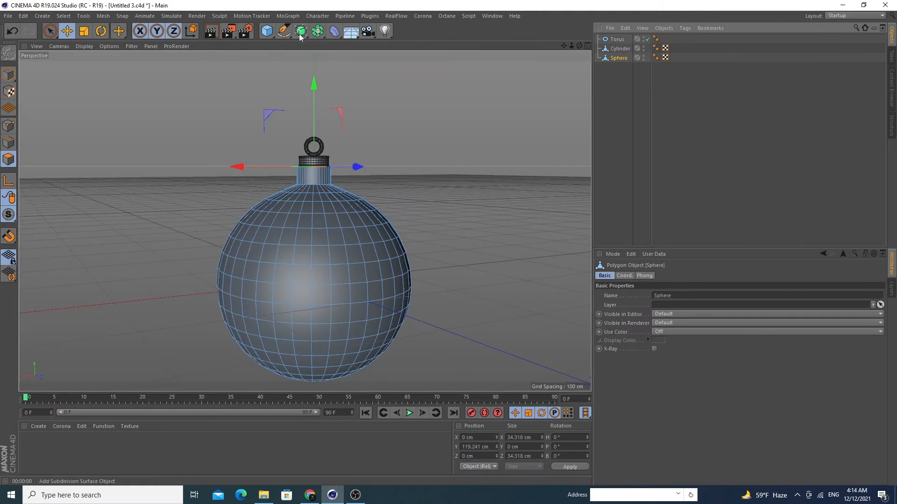
pyautogui.click(301, 37)
pyautogui.click(349, 49)
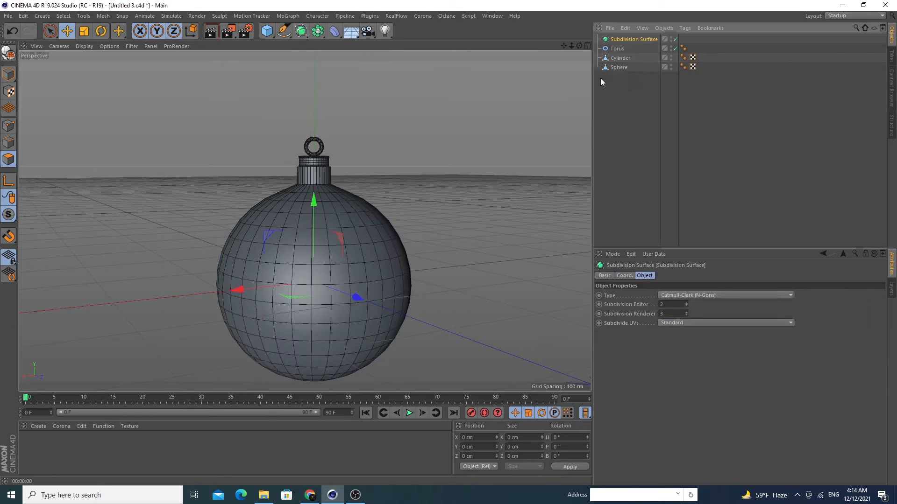
pyautogui.click(614, 67)
pyautogui.moveTo(614, 69); pyautogui.dragTo(628, 40)
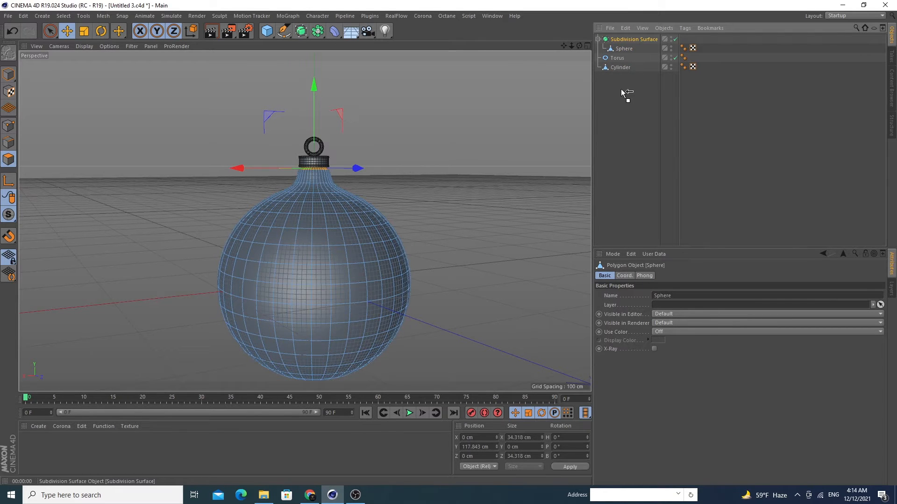
pyautogui.moveTo(621, 89); pyautogui.dragTo(621, 89)
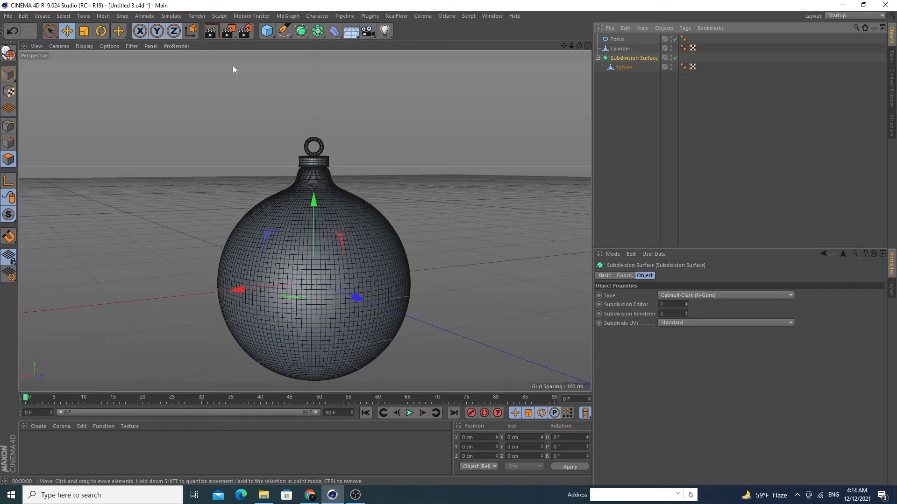
# Step: Render the perspective view to check the smoothed sphere and neck
pyautogui.click(210, 31)
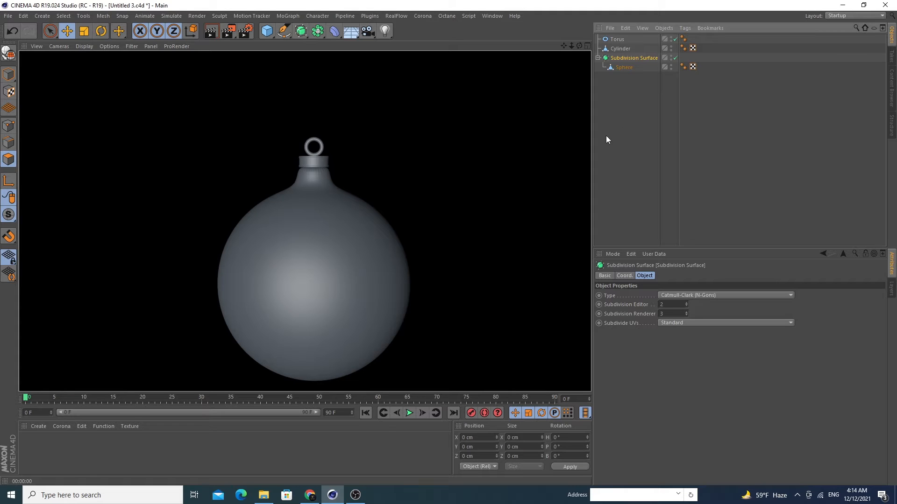
pyautogui.click(500, 169)
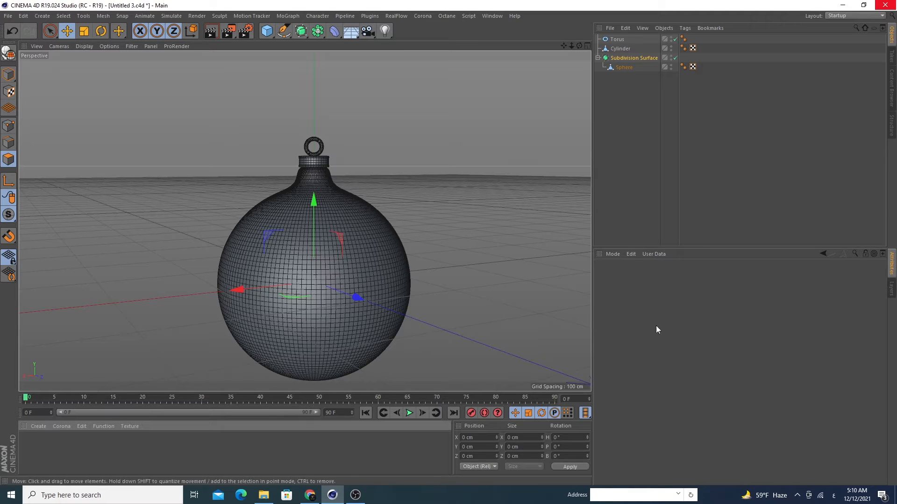
pyautogui.click(211, 32)
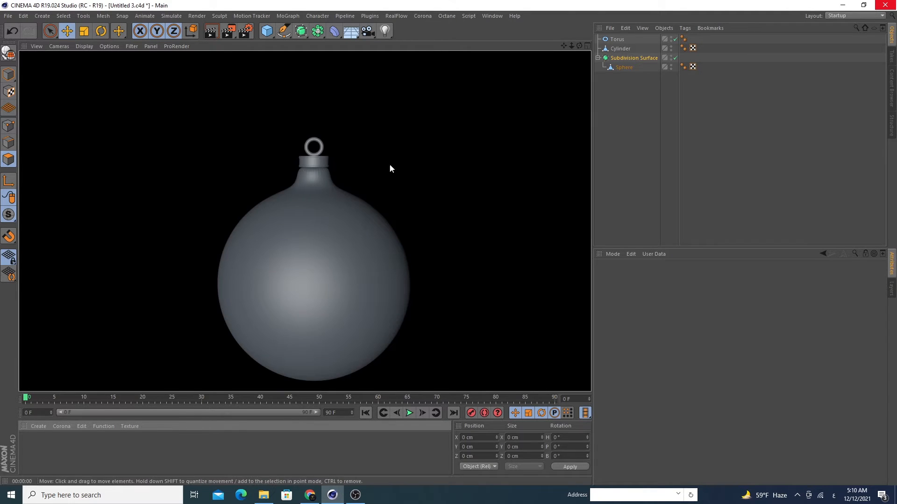
# Step: Set the Subdivision Surface's editor subdivision to 1 and render the ornament again
pyautogui.click(617, 57)
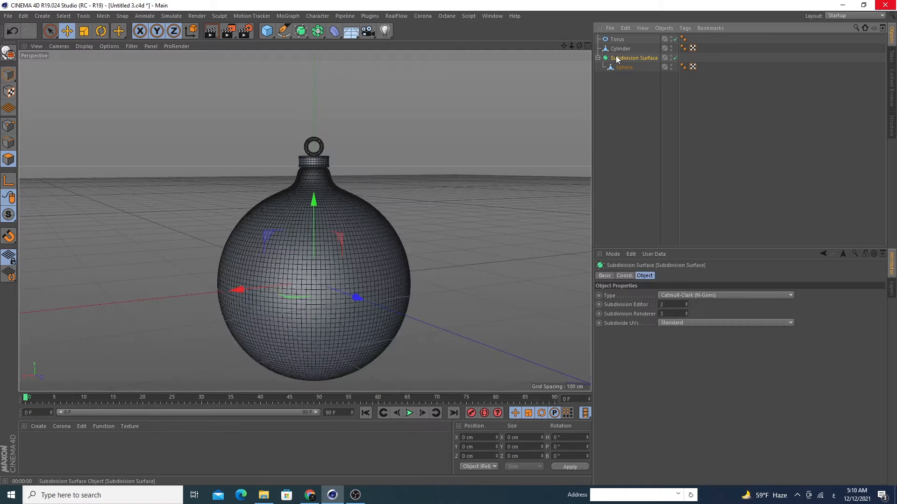
pyautogui.click(686, 307)
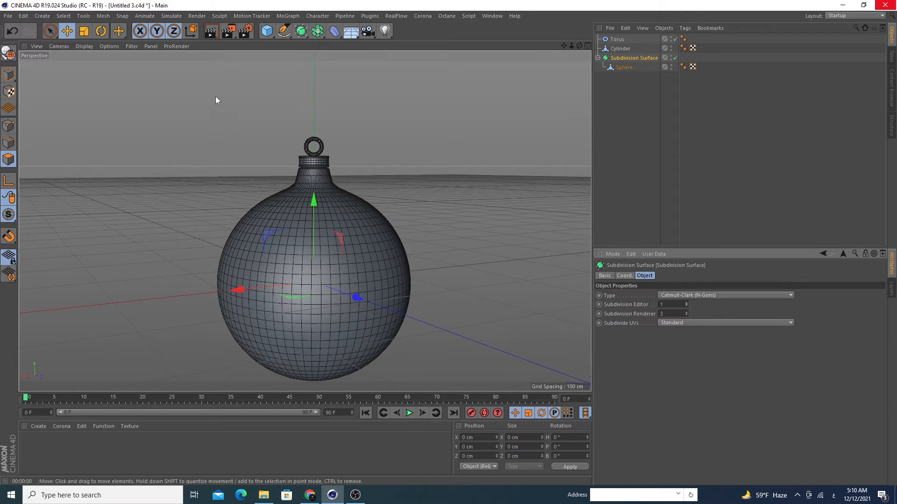
pyautogui.click(214, 31)
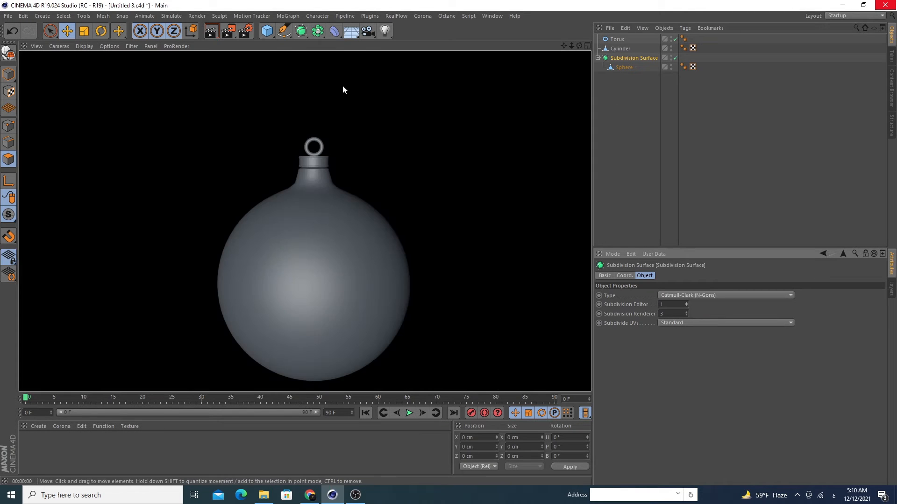
# Step: Add a Null object and group the torus, cylinder and subdivided sphere under it
pyautogui.click(619, 41)
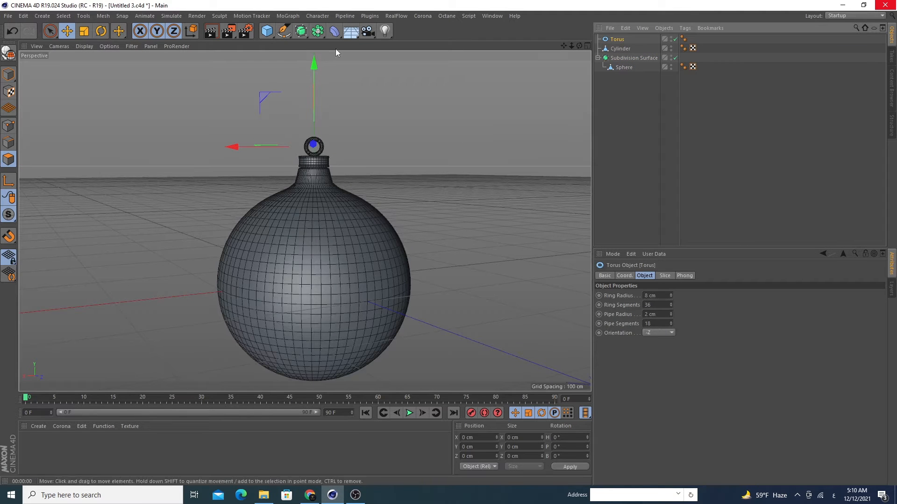
pyautogui.moveTo(269, 32); pyautogui.dragTo(310, 49)
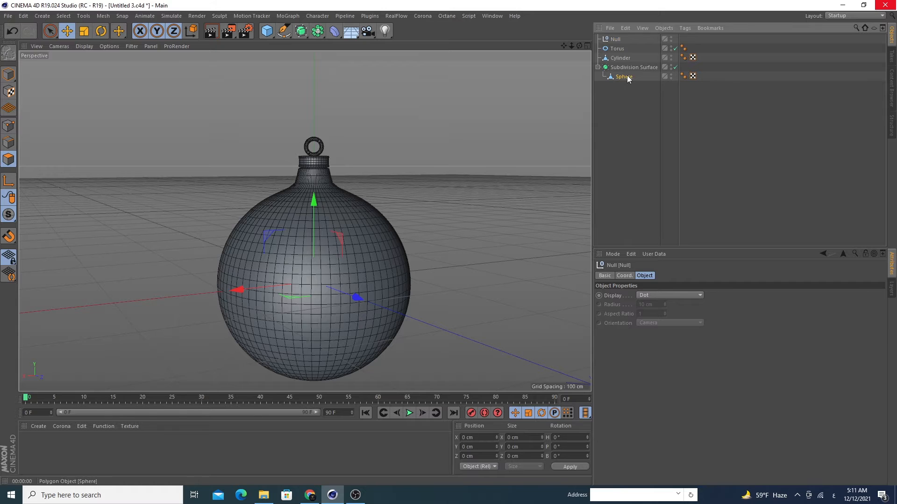
pyautogui.click(627, 78)
pyautogui.keyDown('shift'); pyautogui.click(617, 49); pyautogui.keyUp('shift')
pyautogui.moveTo(617, 48); pyautogui.dragTo(617, 39)
pyautogui.click(609, 38)
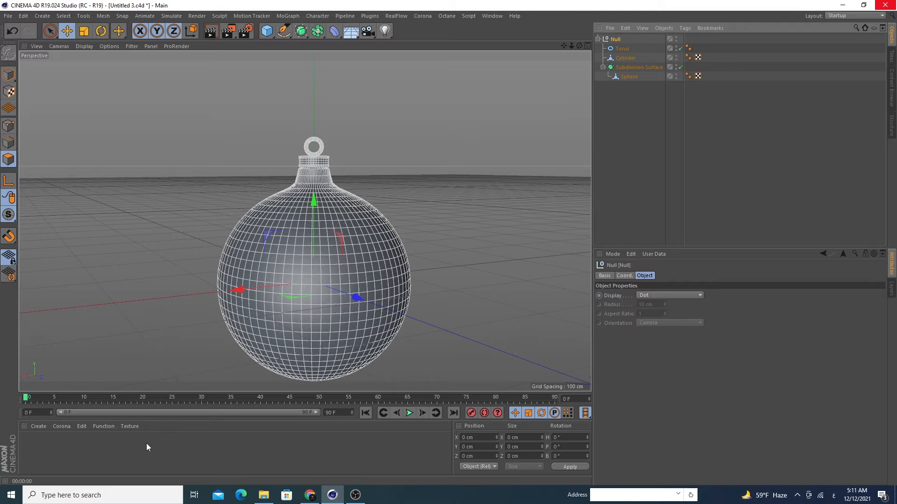
# Step: Create a new material and load the image vector-snow-flake-icon-png_308884 as its Color texture
pyautogui.doubleClick(51, 450)
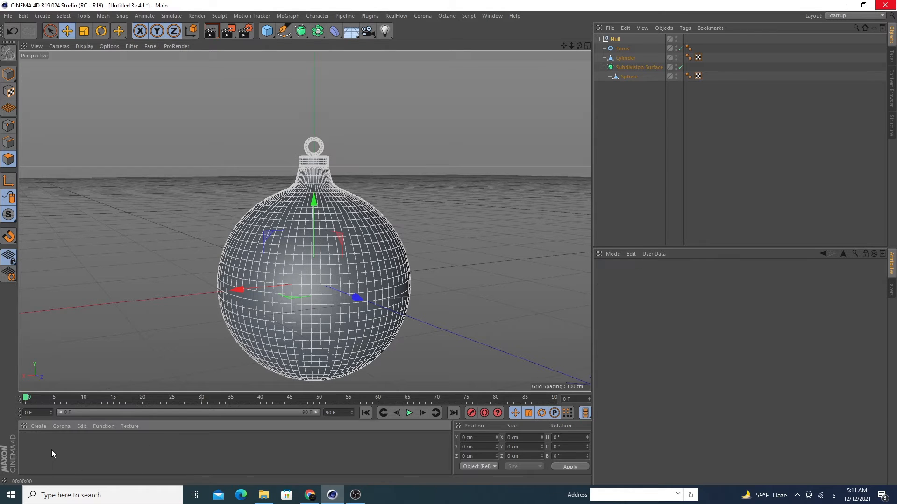
pyautogui.doubleClick(30, 446)
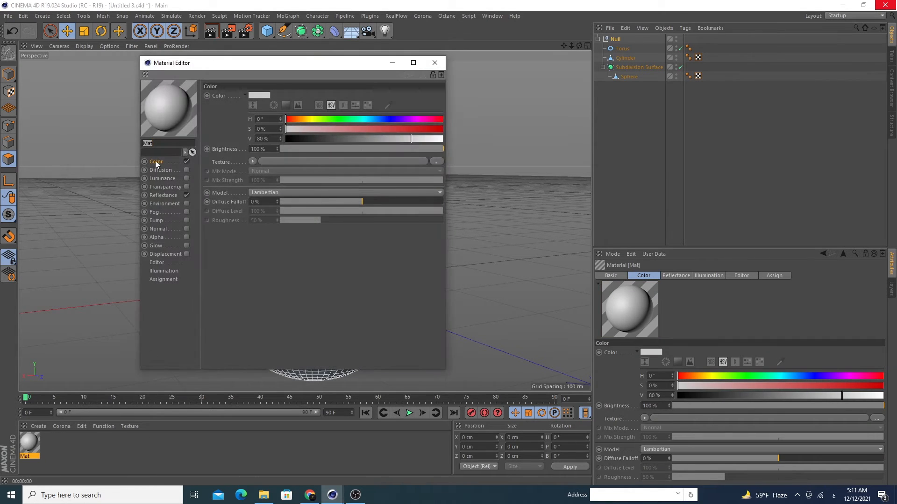
pyautogui.click(434, 161)
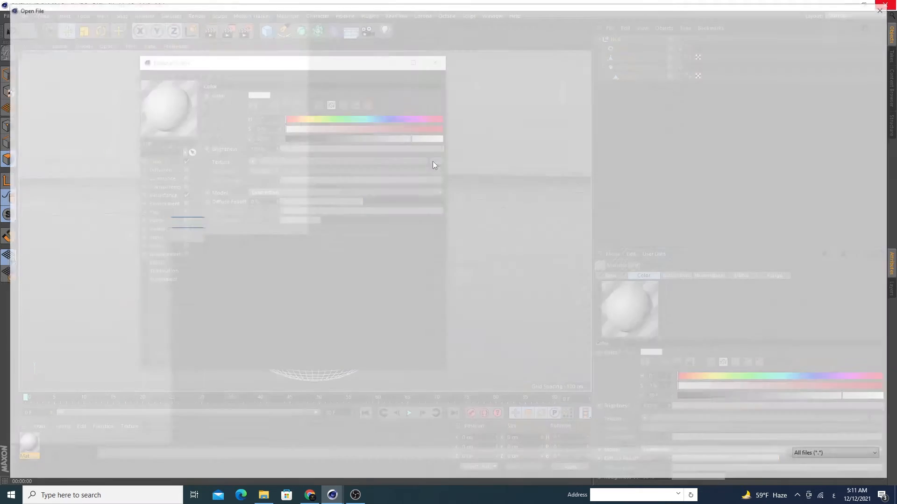
pyautogui.click(411, 97)
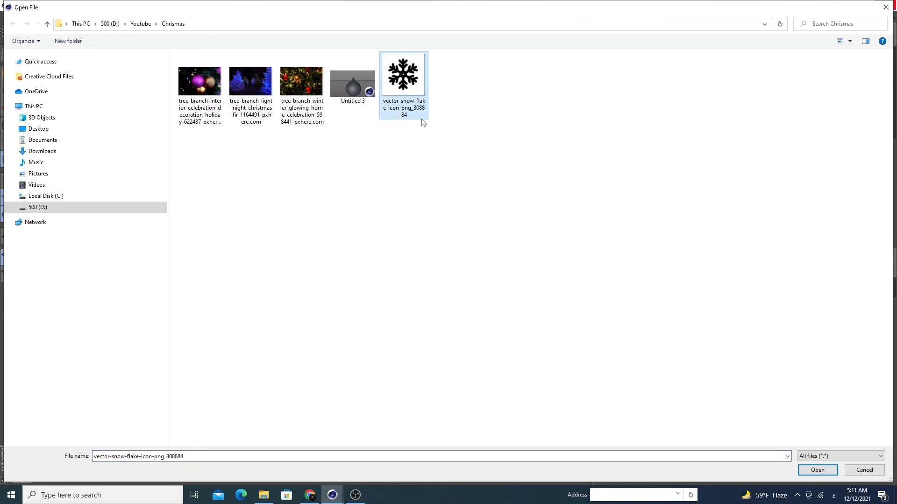
pyautogui.doubleClick(403, 77)
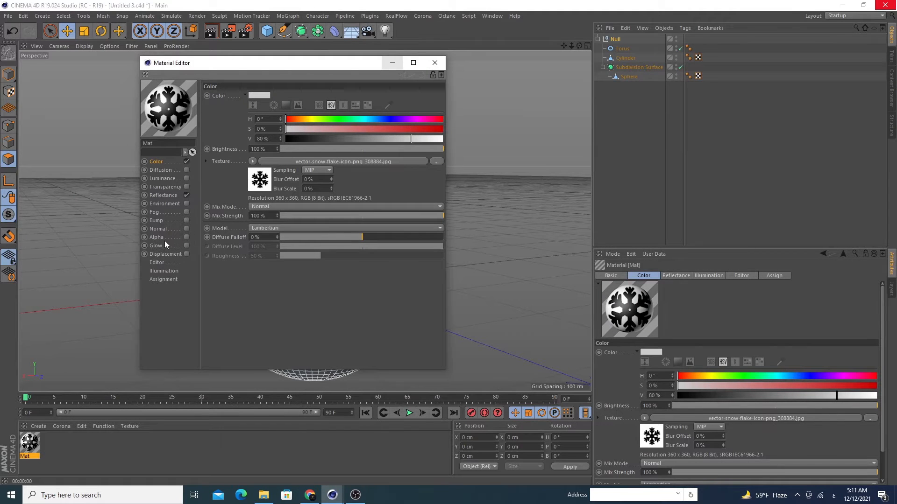
# Step: Copy the Color texture's shader, enable the material's Alpha channel and load vector-snow-flake-icon-png_308884 as the alpha texture
pyautogui.click(253, 161)
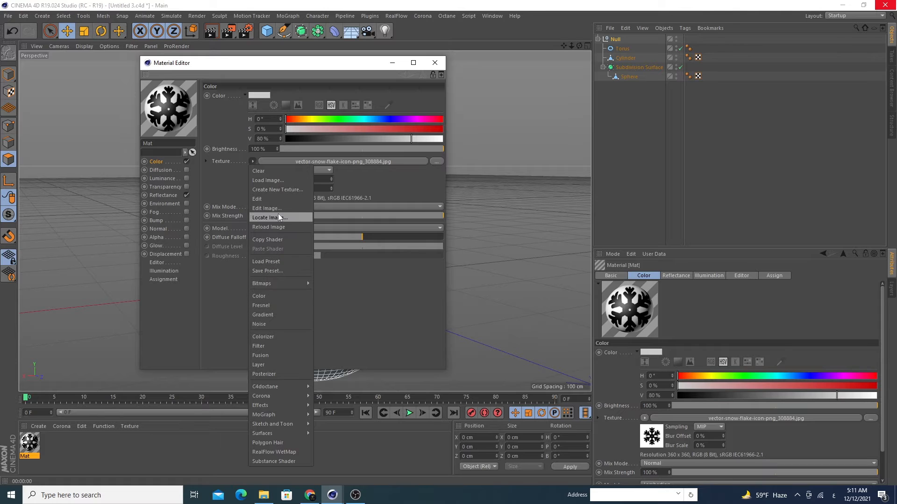
pyautogui.click(281, 239)
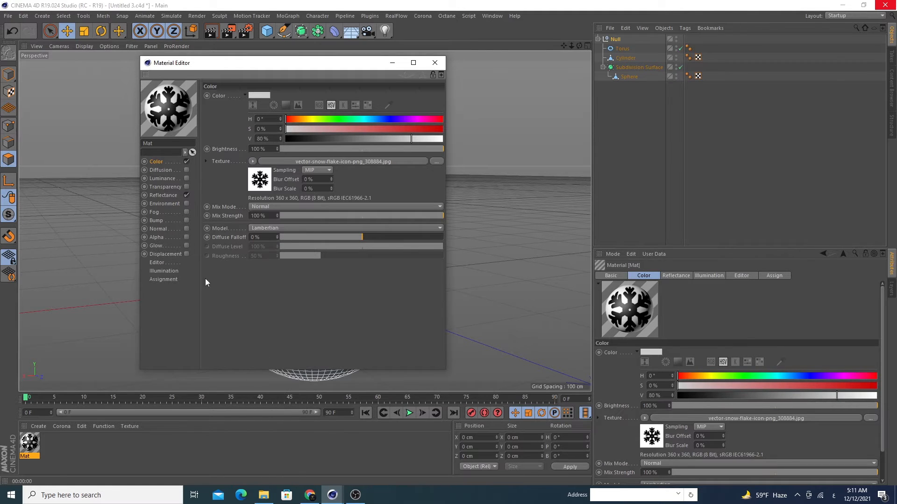
pyautogui.click(156, 238)
pyautogui.click(185, 237)
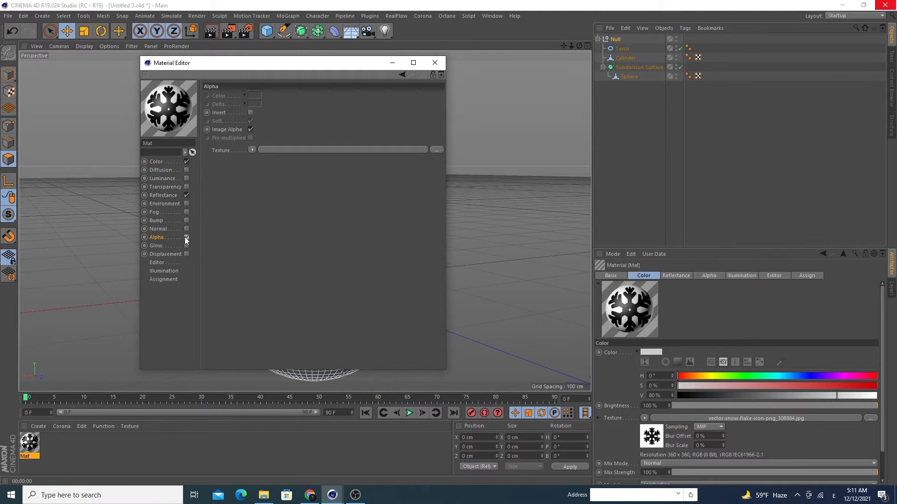
pyautogui.click(440, 149)
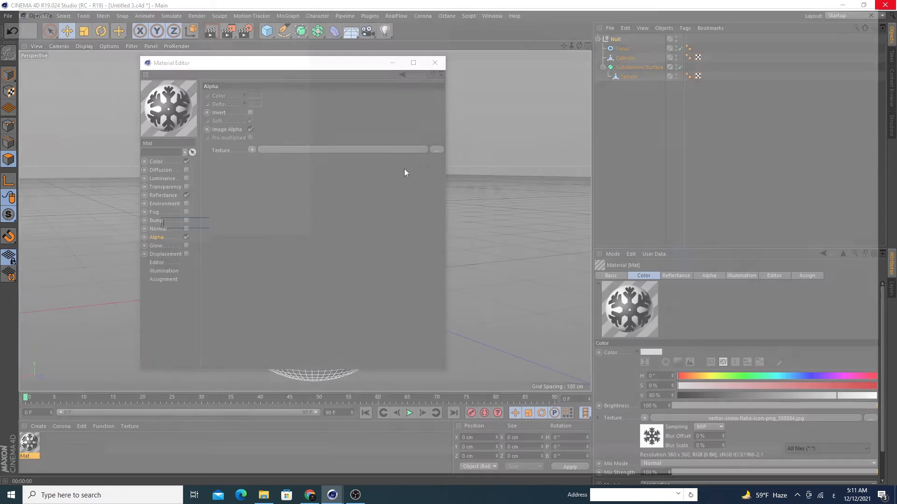
pyautogui.doubleClick(405, 78)
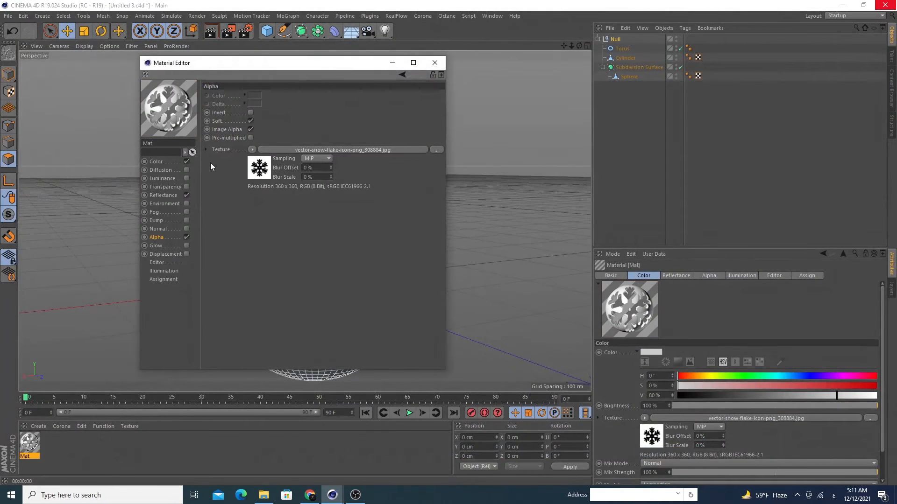
# Step: Invert the snowflake material's alpha and tint its Color channel with H 66°, S 100%, V 91%, using Add as the mix mode
pyautogui.click(250, 113)
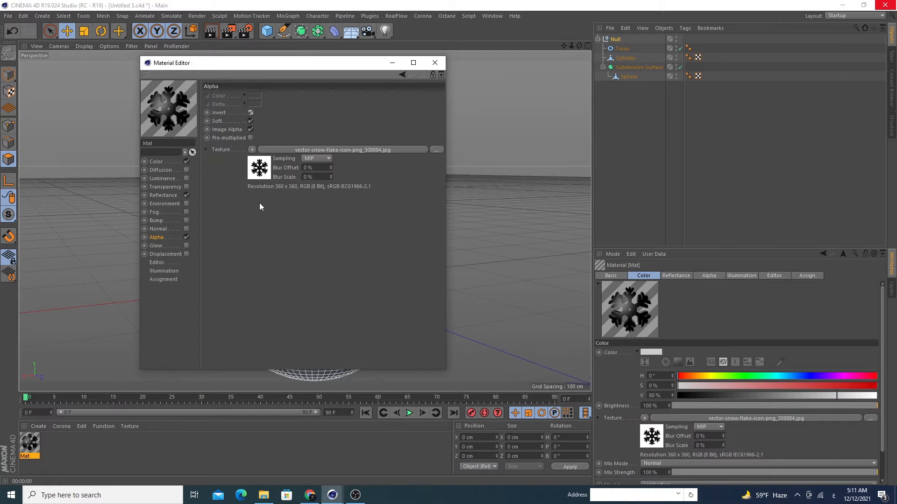
pyautogui.click(158, 161)
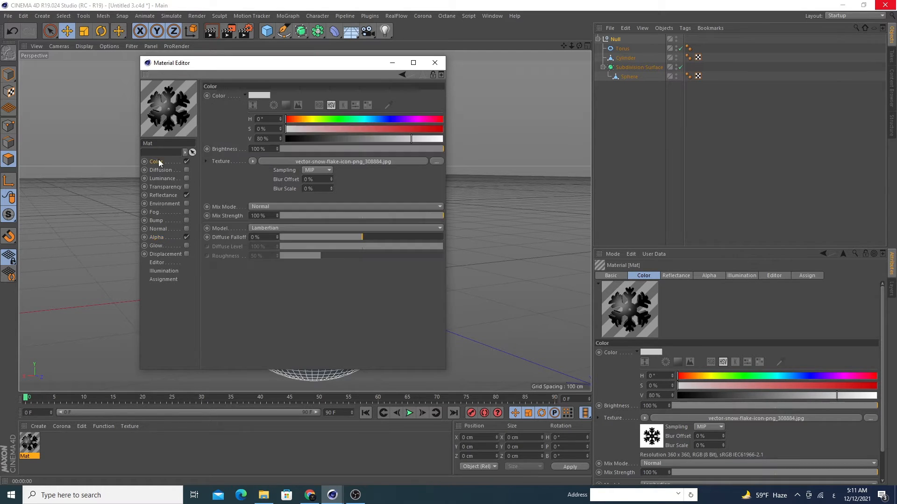
pyautogui.click(314, 119)
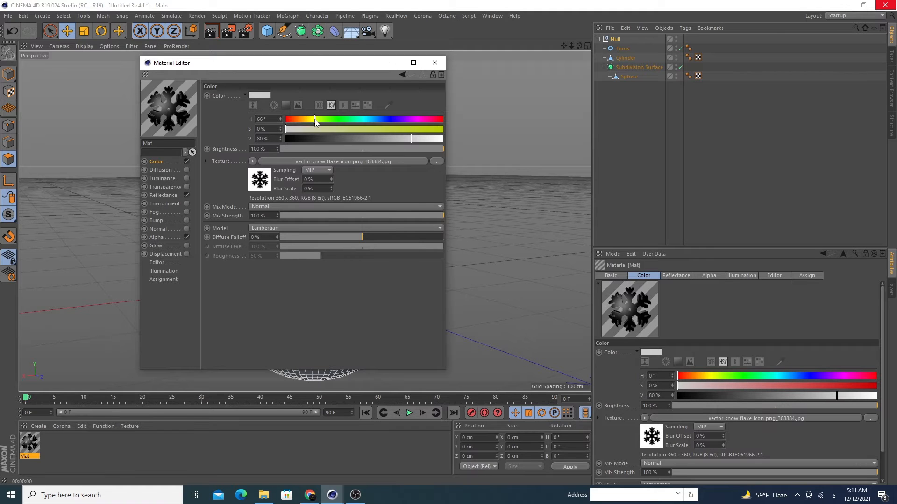
pyautogui.click(442, 129)
pyautogui.click(429, 139)
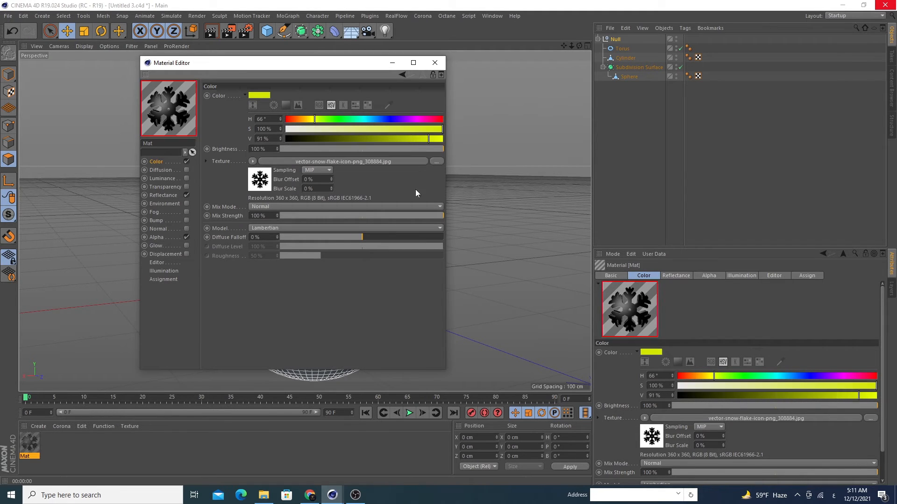
pyautogui.click(301, 207)
pyautogui.click(298, 225)
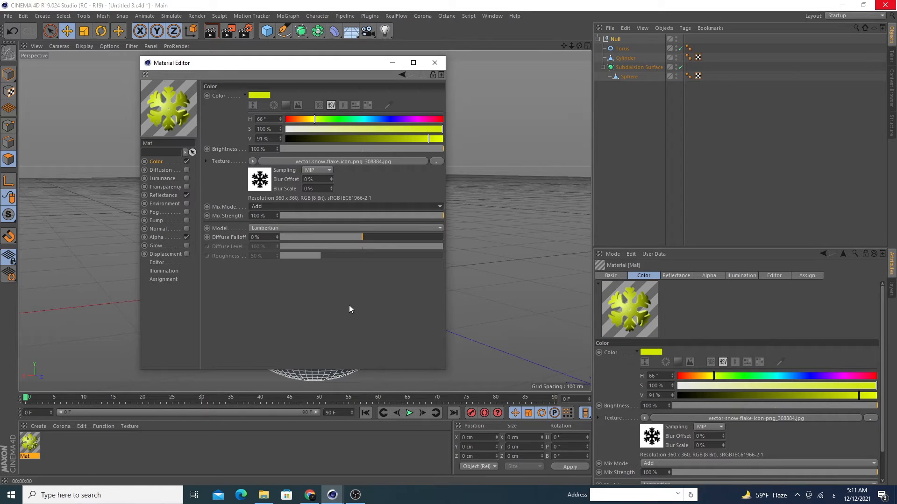
# Step: Set the layer color of the material's Default Specular reflectance to yellow with H 52°, S 92%, V 100%
pyautogui.click(173, 195)
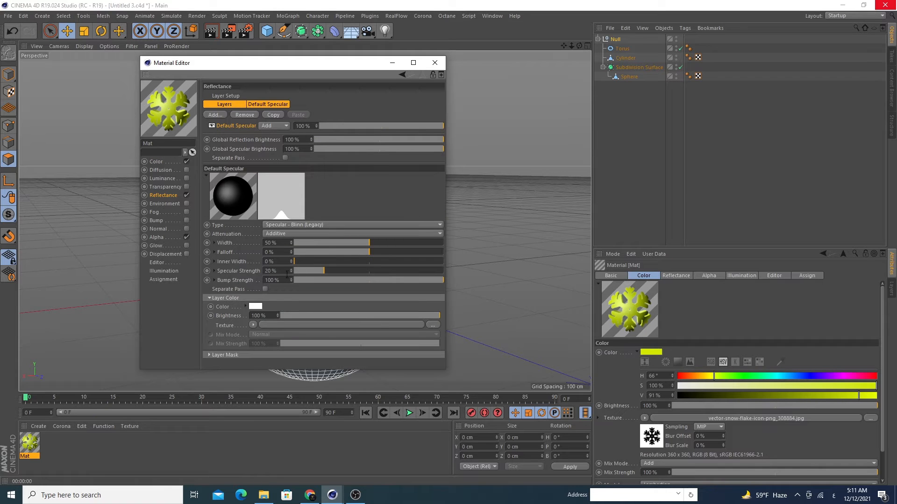
pyautogui.click(259, 306)
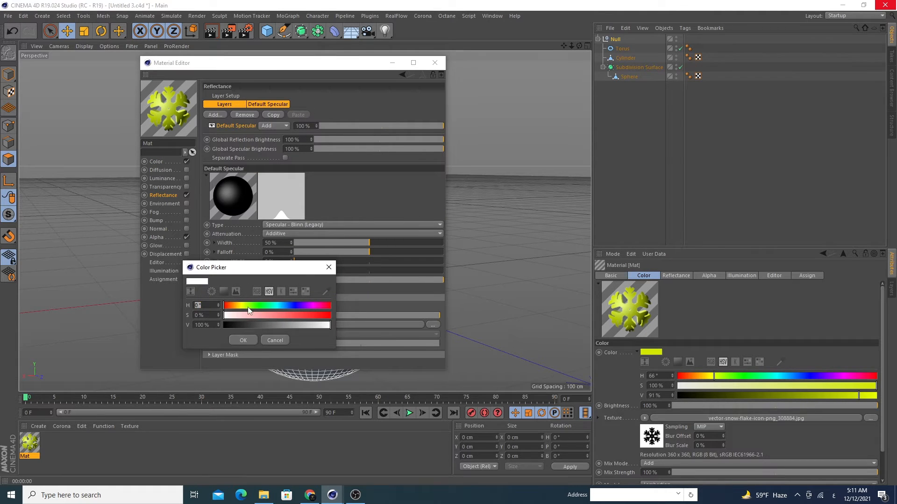
pyautogui.click(244, 306)
pyautogui.click(322, 315)
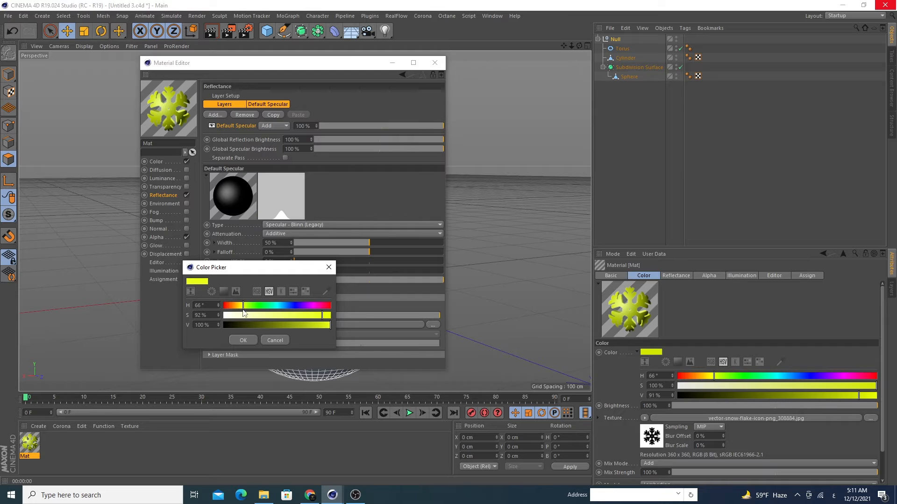
pyautogui.moveTo(242, 311); pyautogui.dragTo(239, 312)
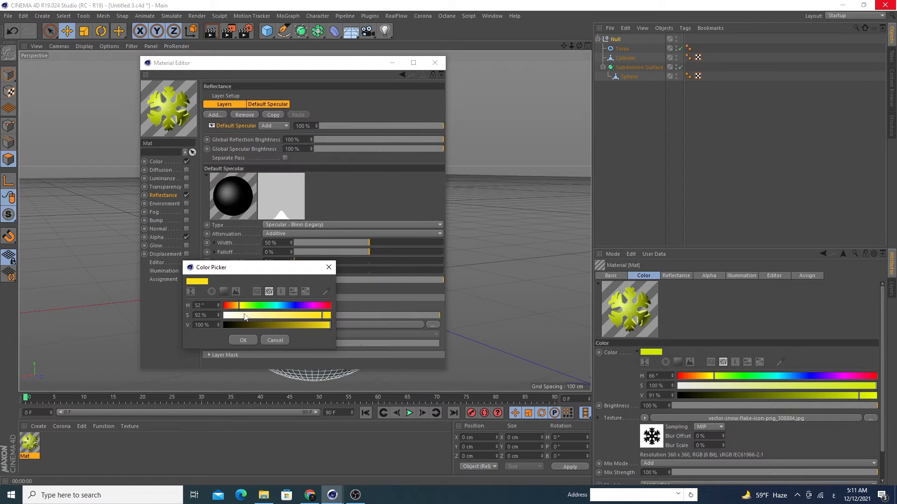
pyautogui.click(250, 342)
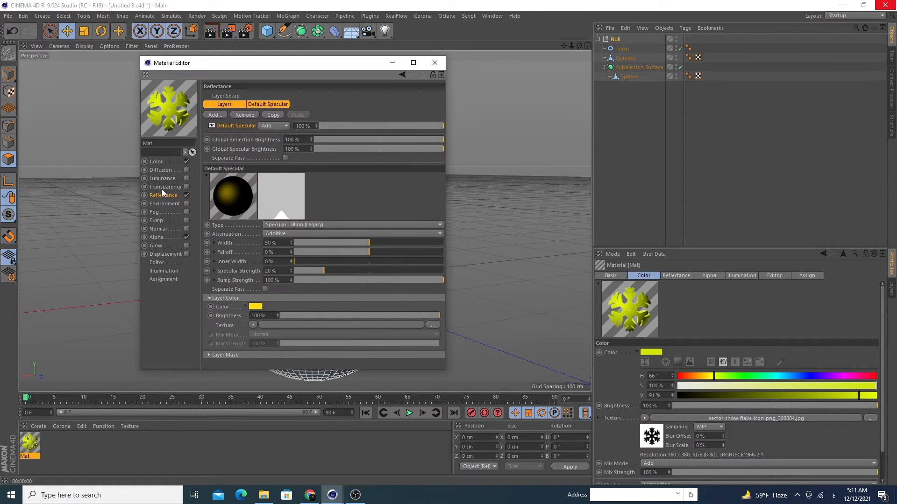
# Step: Set the hue of the snowflake material's Color channel to 57°
pyautogui.click(157, 162)
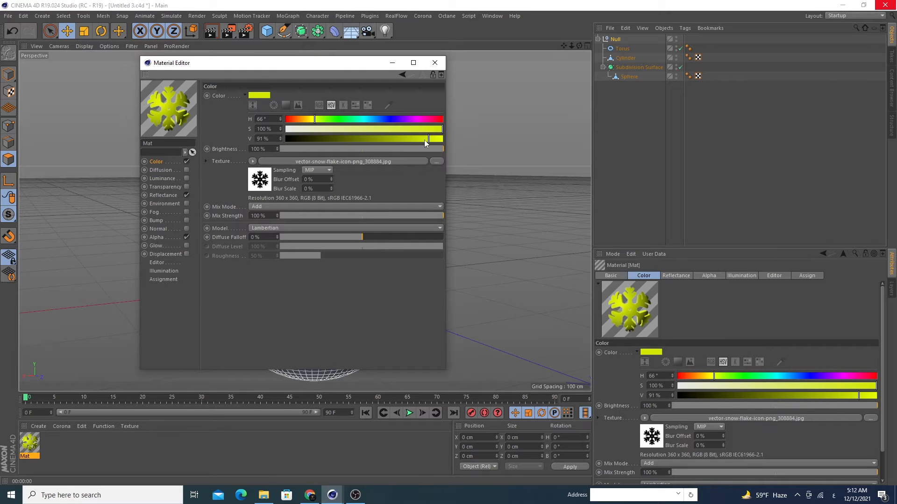
pyautogui.click(309, 120)
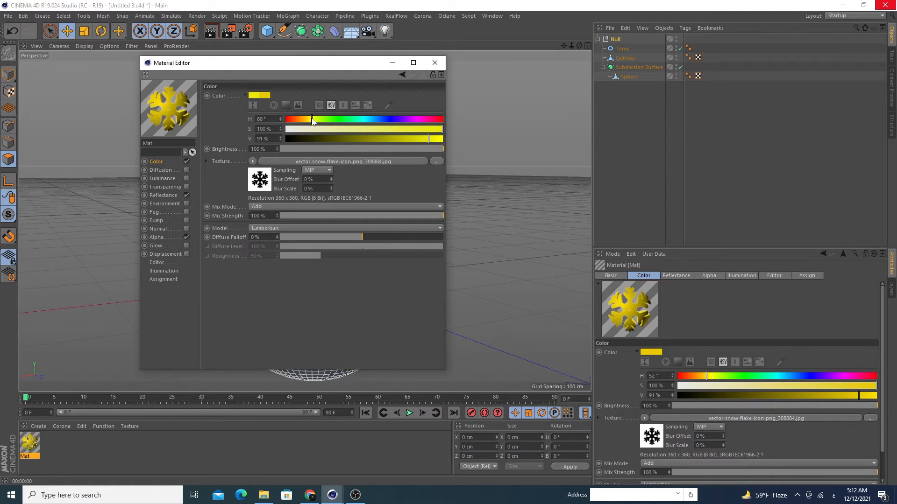
pyautogui.click(311, 120)
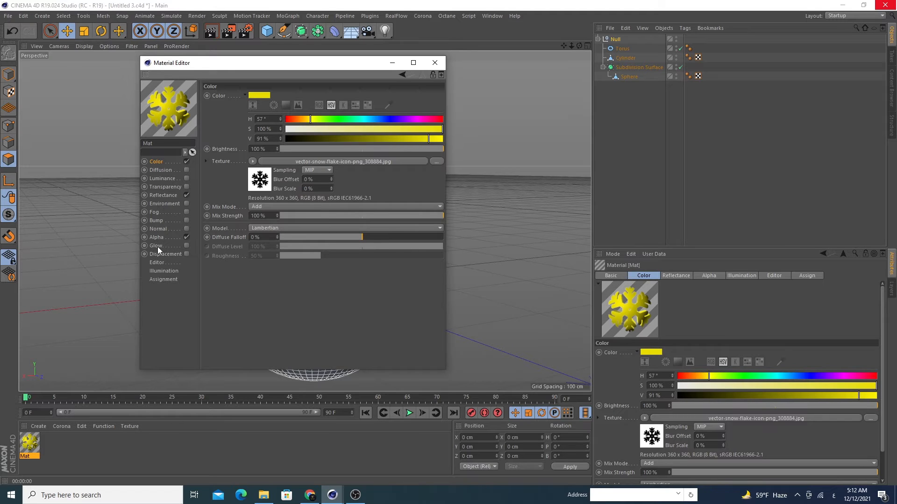
# Step: Enable the Bump channel of the snowflake material and use Noise as its texture
pyautogui.click(157, 220)
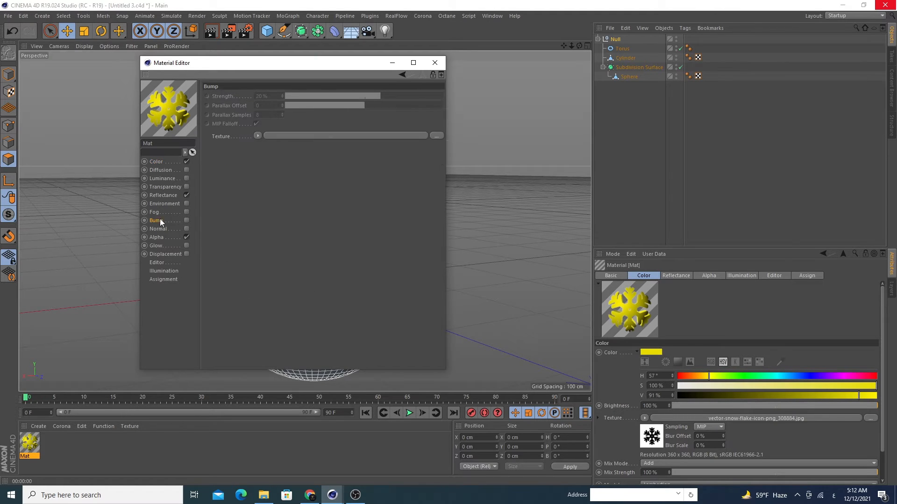
pyautogui.click(187, 220)
pyautogui.click(258, 136)
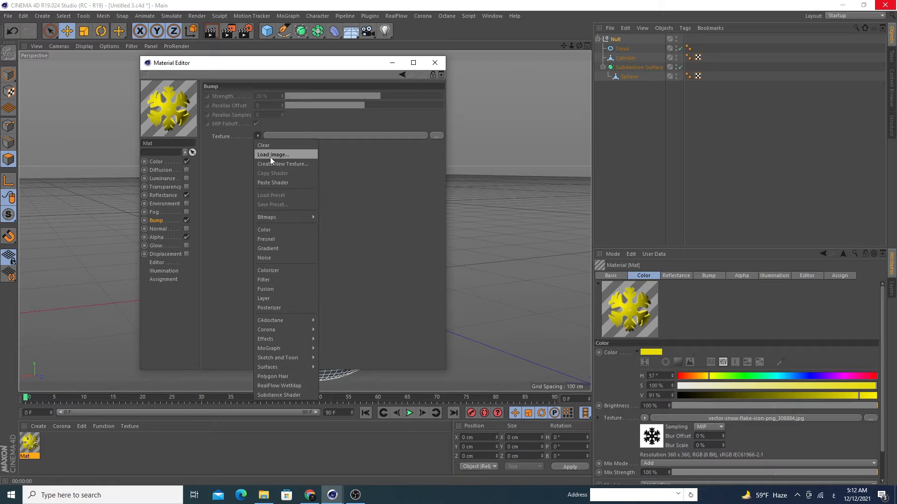
pyautogui.click(282, 258)
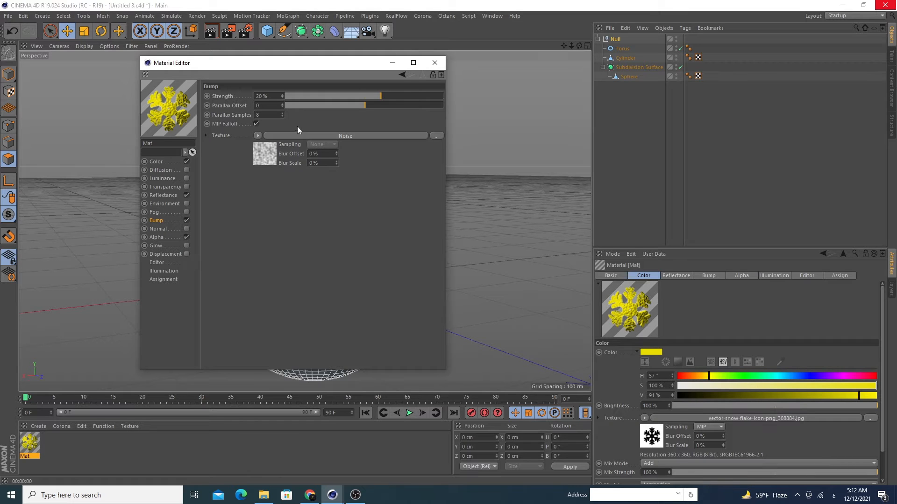
# Step: Change the bump shader's noise type to Sema and return to the Bump channel settings
pyautogui.click(273, 156)
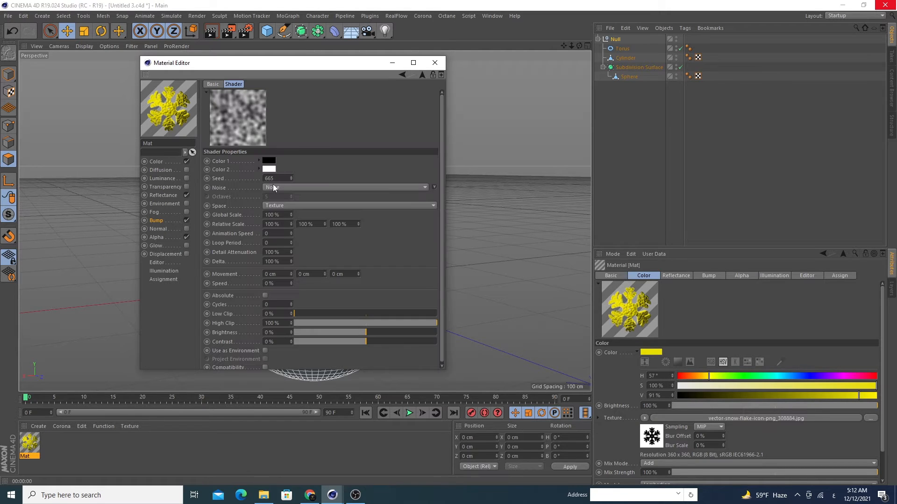
pyautogui.click(432, 188)
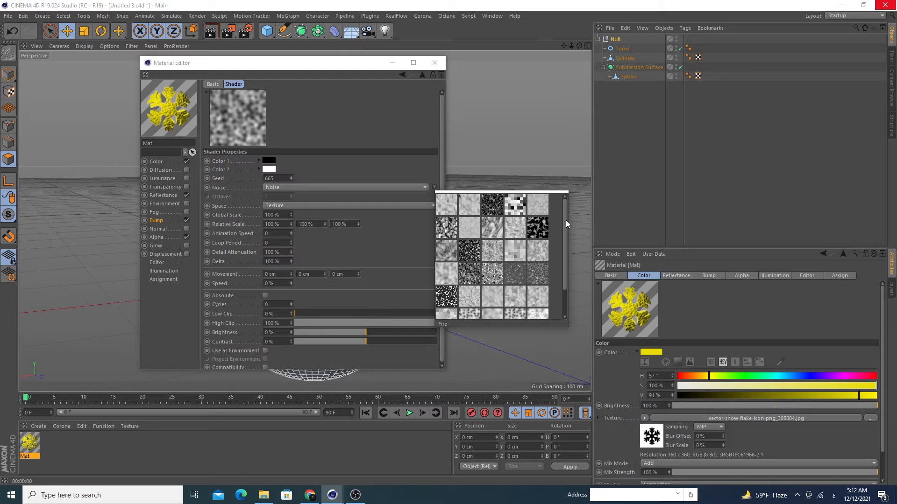
pyautogui.moveTo(565, 220); pyautogui.dragTo(565, 238)
pyautogui.click(443, 265)
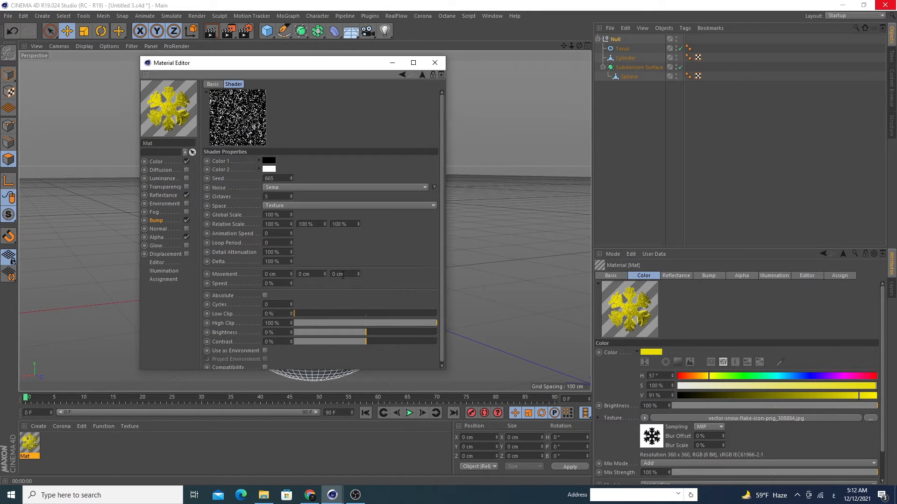
pyautogui.click(401, 75)
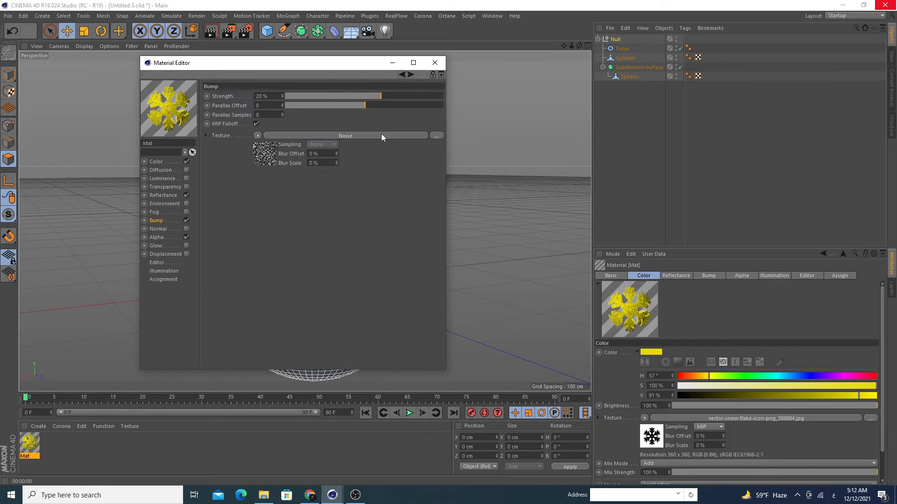
# Step: Adjust the bump strength of the snowflake material and close its editor
pyautogui.click(341, 97)
pyautogui.moveTo(335, 97); pyautogui.dragTo(377, 97)
pyautogui.click(435, 62)
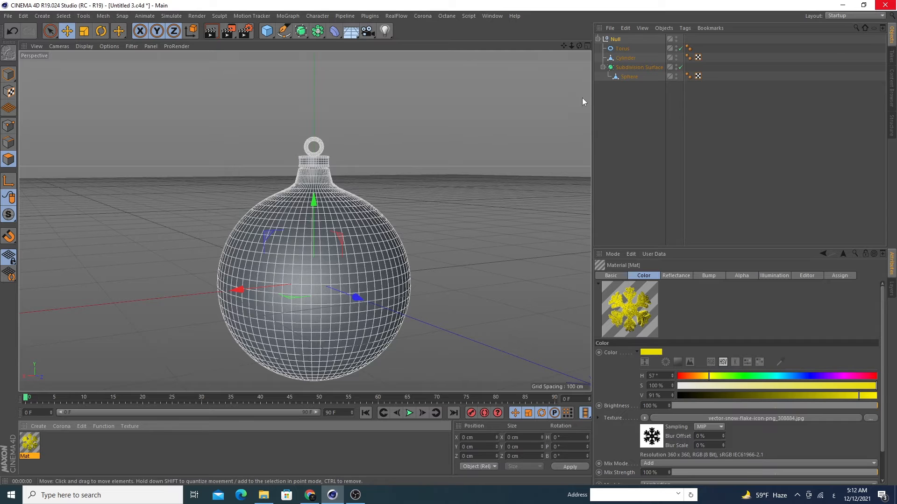
# Step: Merge the "gold material" file from the 500 (D:) drive into the scene
pyautogui.click(610, 28)
pyautogui.click(621, 40)
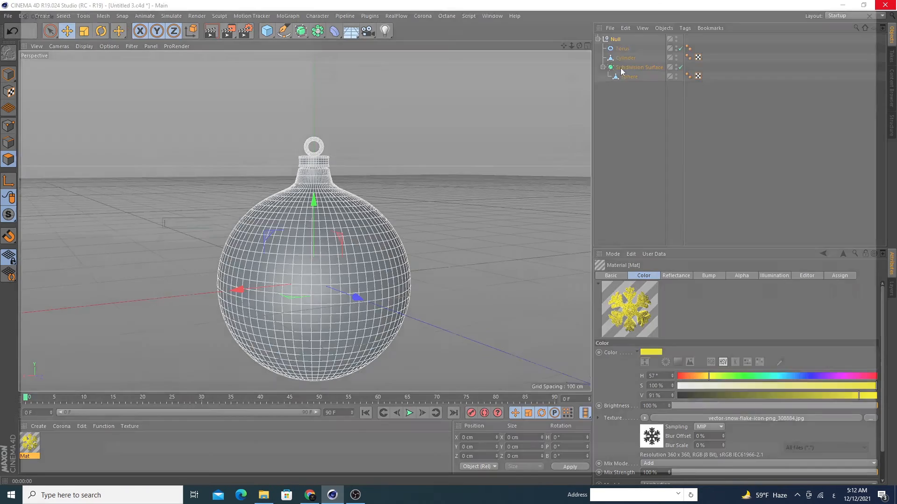
pyautogui.click(70, 207)
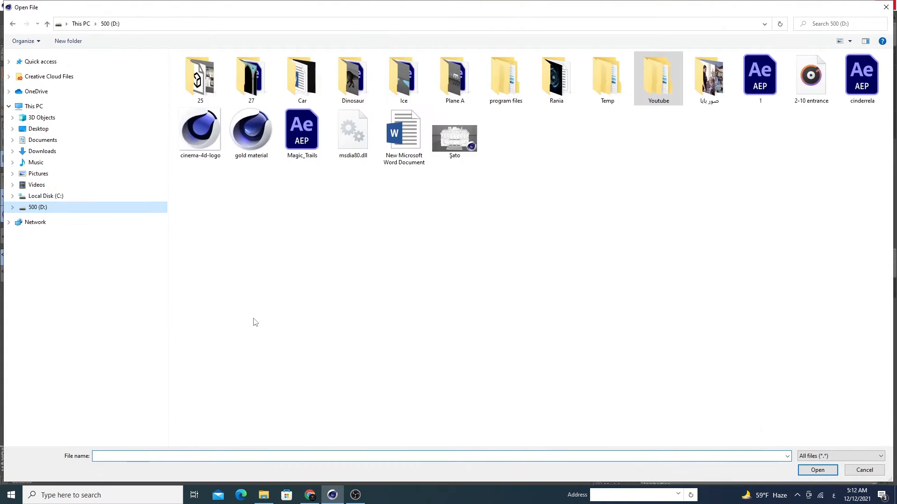
pyautogui.doubleClick(259, 143)
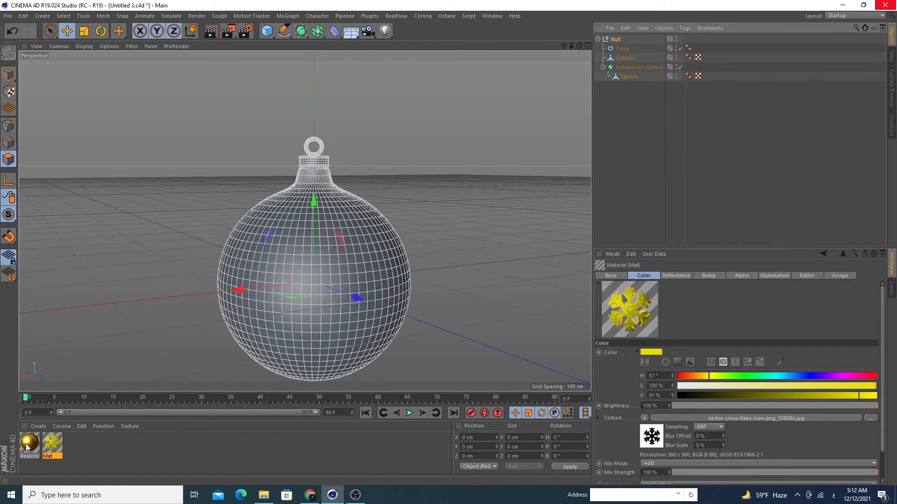
# Step: Apply the Realistic Gold Material to the ornament's sphere and render the view
pyautogui.moveTo(27, 447); pyautogui.dragTo(621, 84)
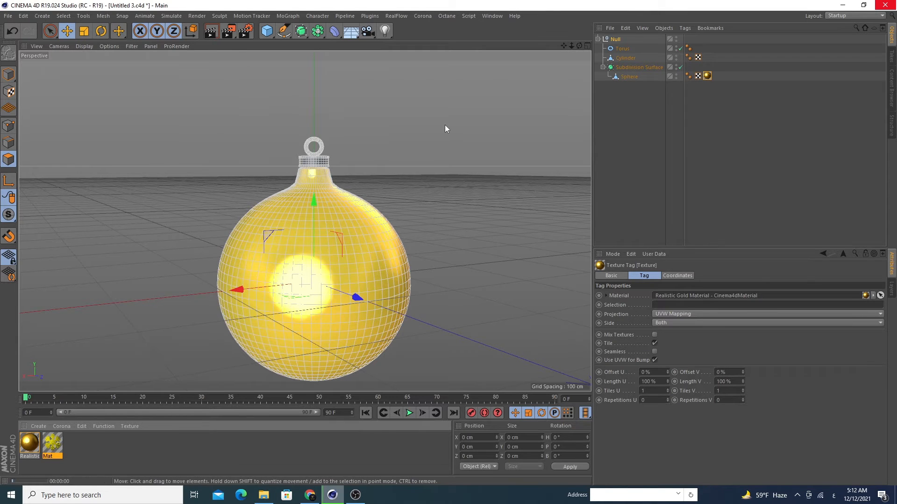
pyautogui.hotkey('ctrl', 'r')
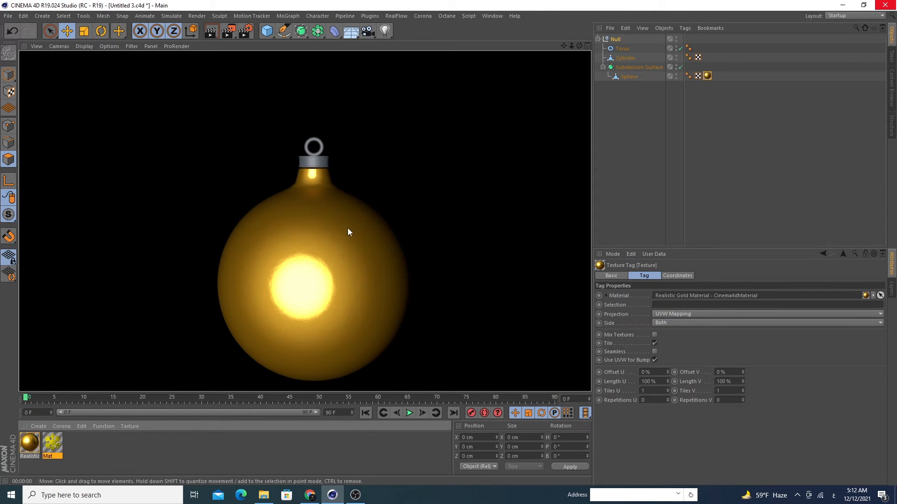
pyautogui.click(121, 445)
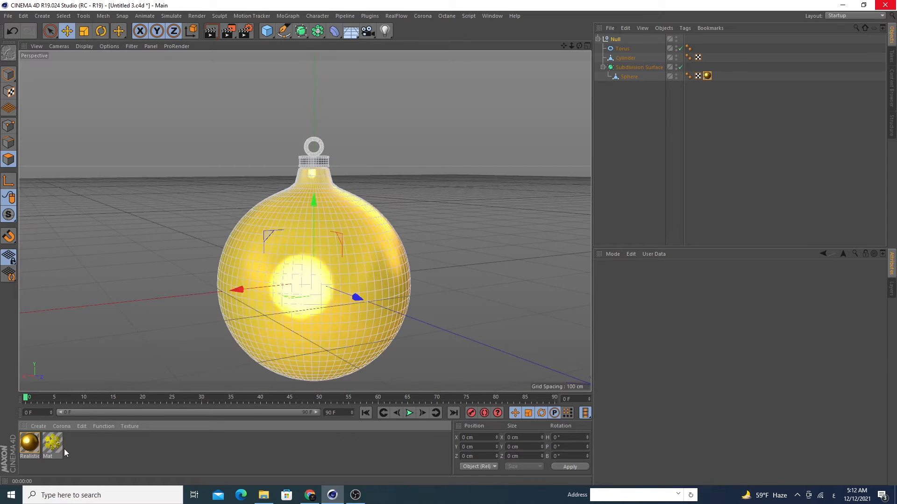
# Step: Apply the snowflake material Mat to the sphere over the gold and offset its texture by U -28% and V -6%
pyautogui.moveTo(181, 436); pyautogui.dragTo(638, 78)
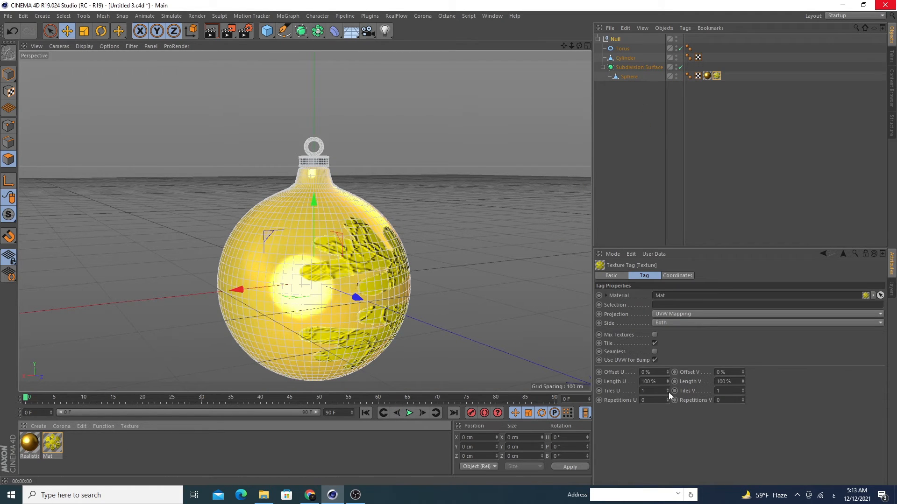
pyautogui.moveTo(666, 372); pyautogui.dragTo(666, 375)
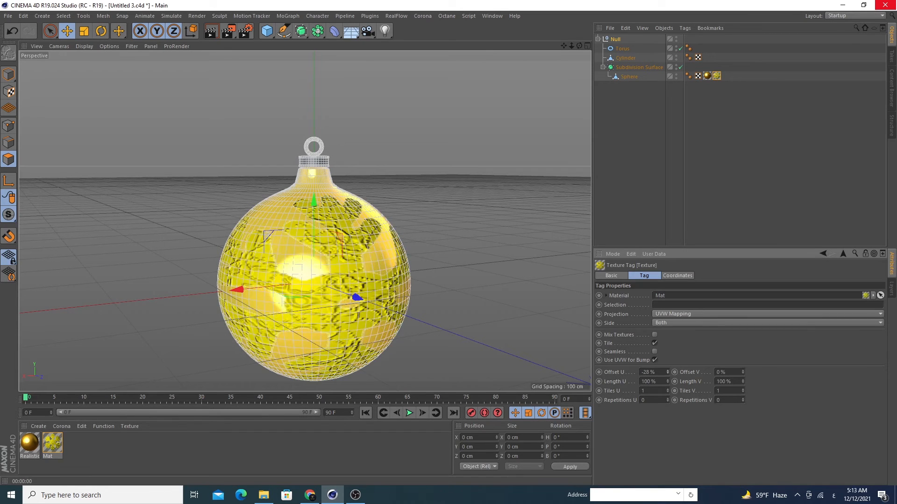
pyautogui.moveTo(744, 377); pyautogui.dragTo(743, 382)
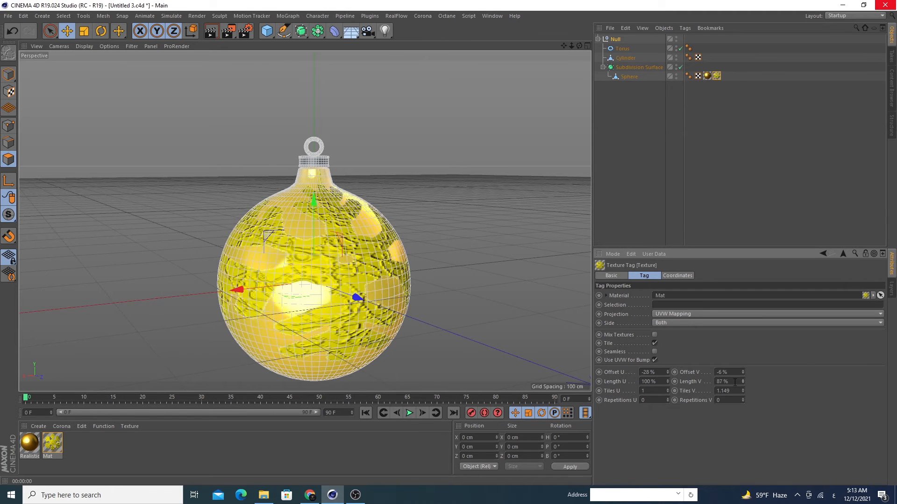
# Step: Set the snowflake texture's Length V and Length U to 20% and render the view
pyautogui.write('20')
pyautogui.moveTo(669, 380); pyautogui.dragTo(666, 380)
pyautogui.doubleClick(649, 381)
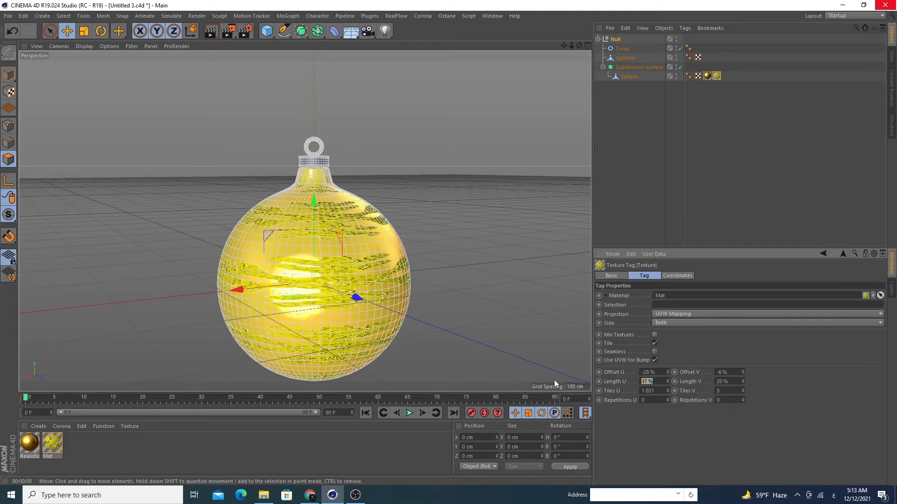
pyautogui.write('20')
pyautogui.press('Return')
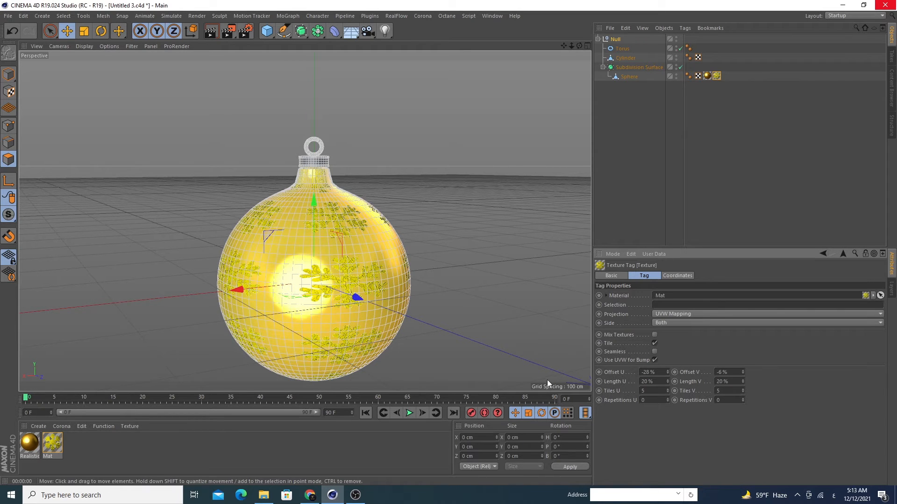
pyautogui.click(211, 30)
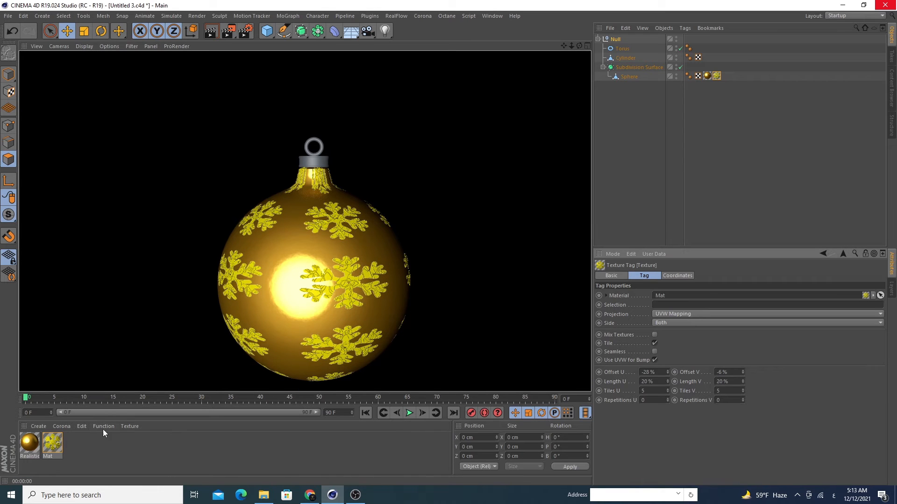
# Step: Lower the Default Specular Falloff of the Realistic Gold Material's reflectance to -78%
pyautogui.doubleClick(26, 444)
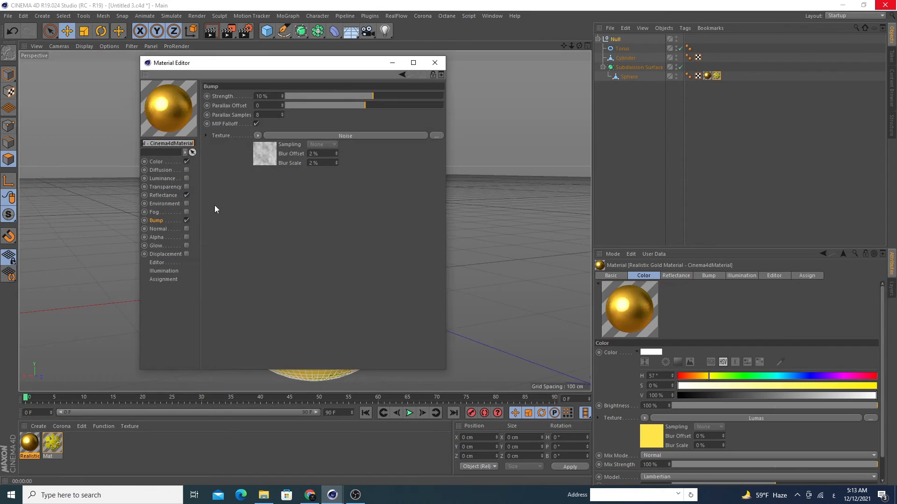
pyautogui.click(160, 187)
pyautogui.click(166, 197)
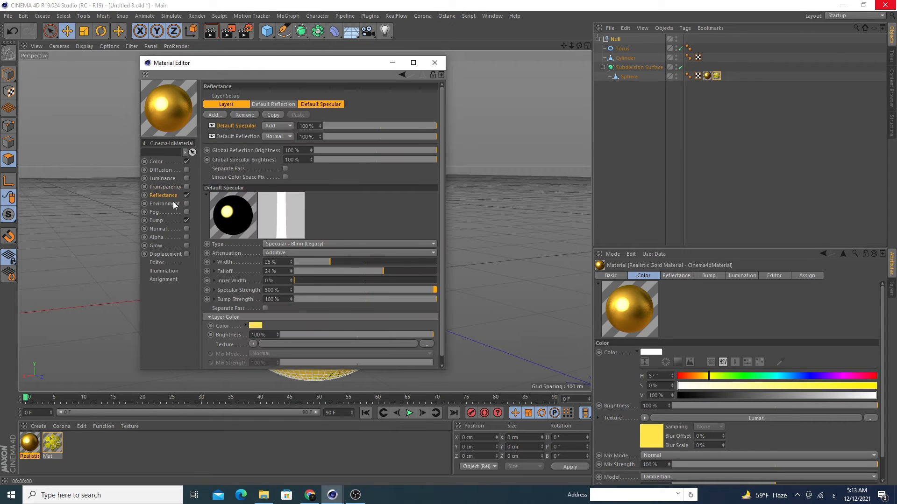
pyautogui.click(319, 272)
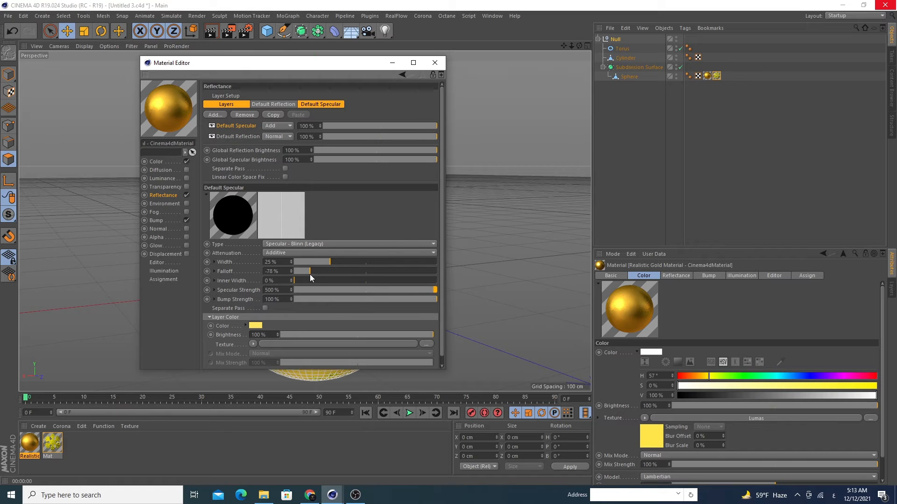
pyautogui.click(435, 62)
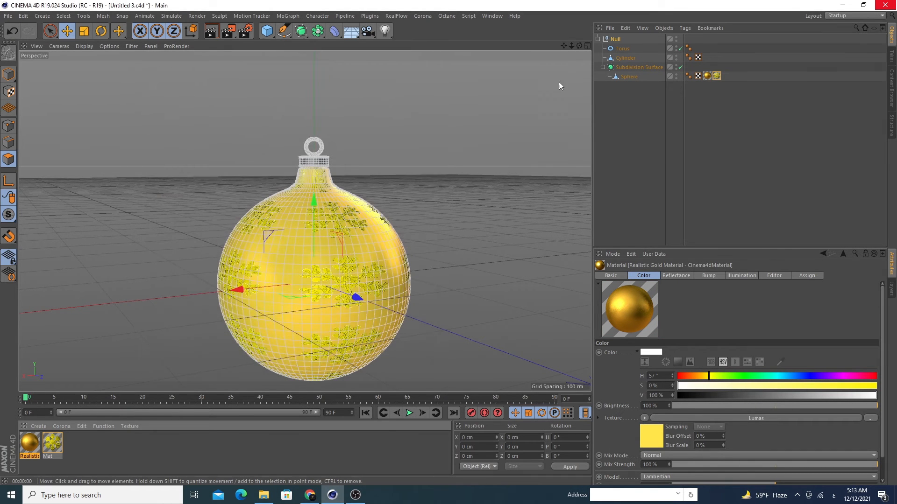
# Step: Apply the Realistic Gold Material to the ornament's cylinder cap and torus ring and render the view
pyautogui.moveTo(570, 45); pyautogui.dragTo(571, 49)
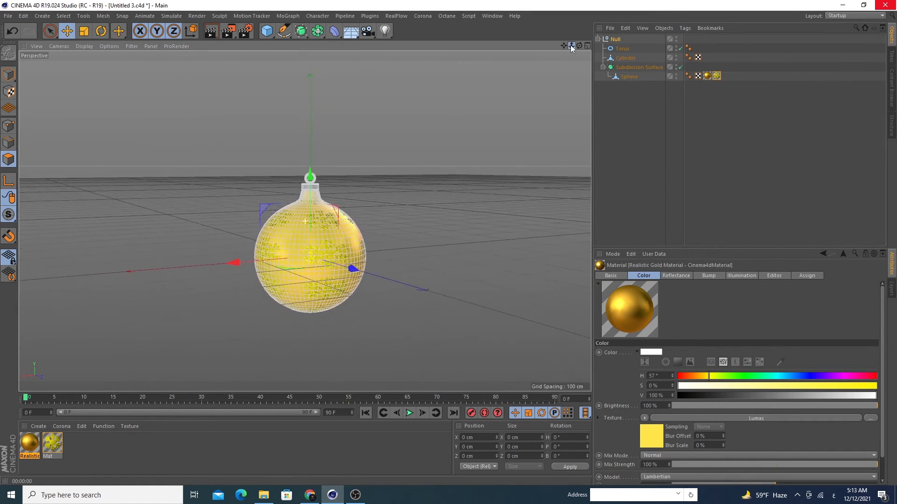
pyautogui.moveTo(39, 444); pyautogui.dragTo(315, 193)
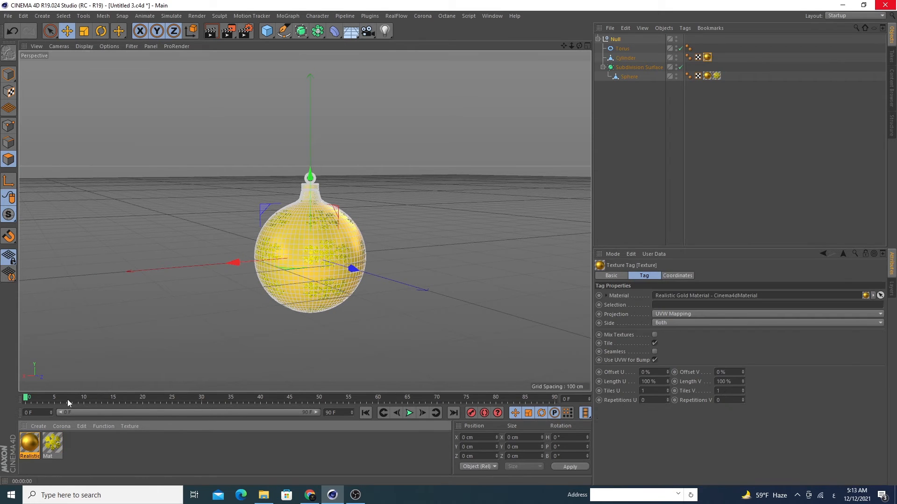
pyautogui.moveTo(32, 443); pyautogui.dragTo(312, 180)
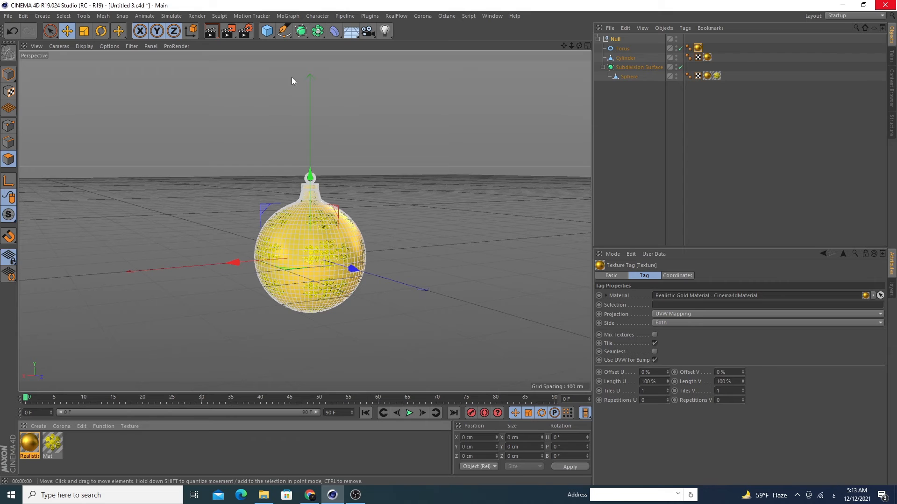
pyautogui.click(211, 31)
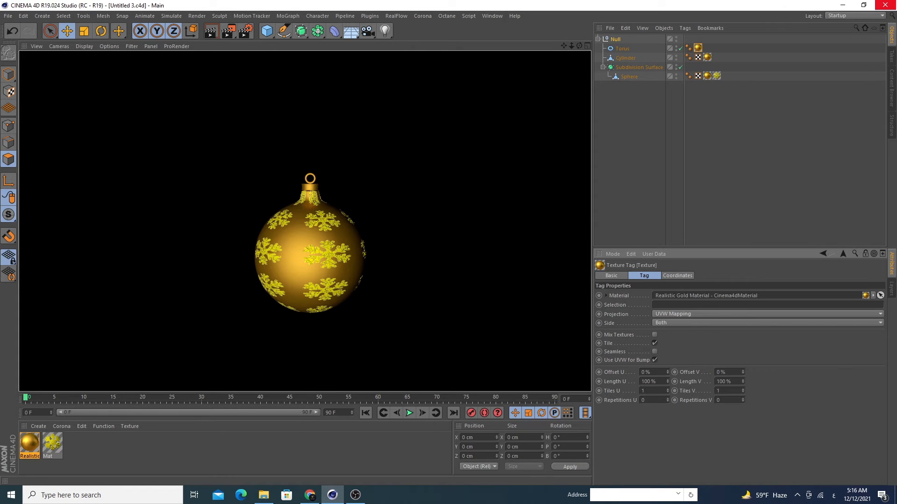
# Step: Duplicate the ornament's Null group and expand the copy to show its parts
pyautogui.click(597, 39)
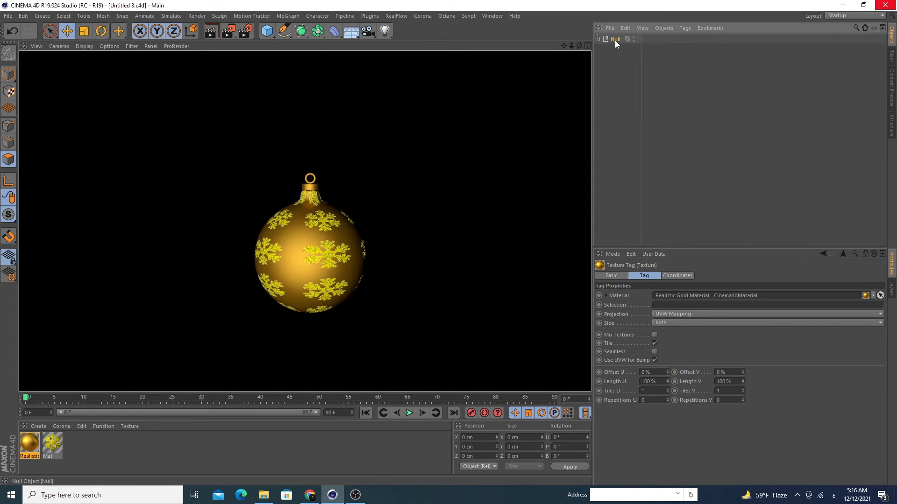
pyautogui.click(615, 40)
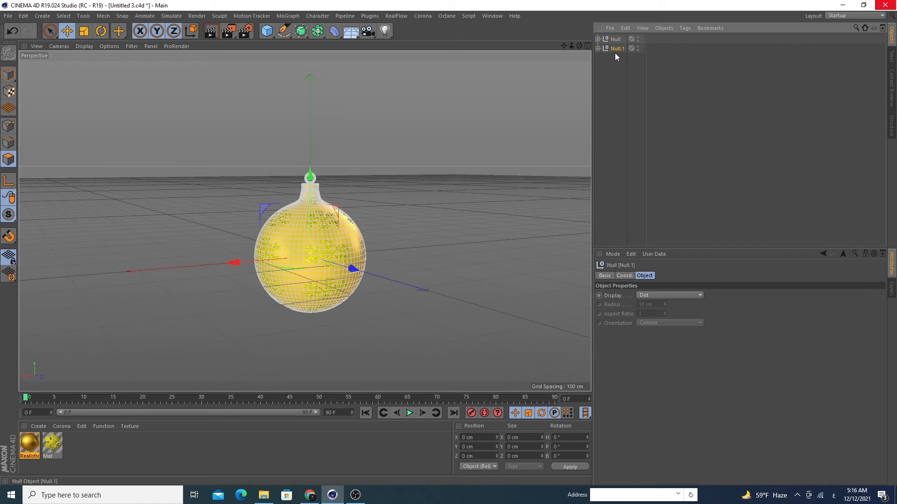
pyautogui.click(598, 49)
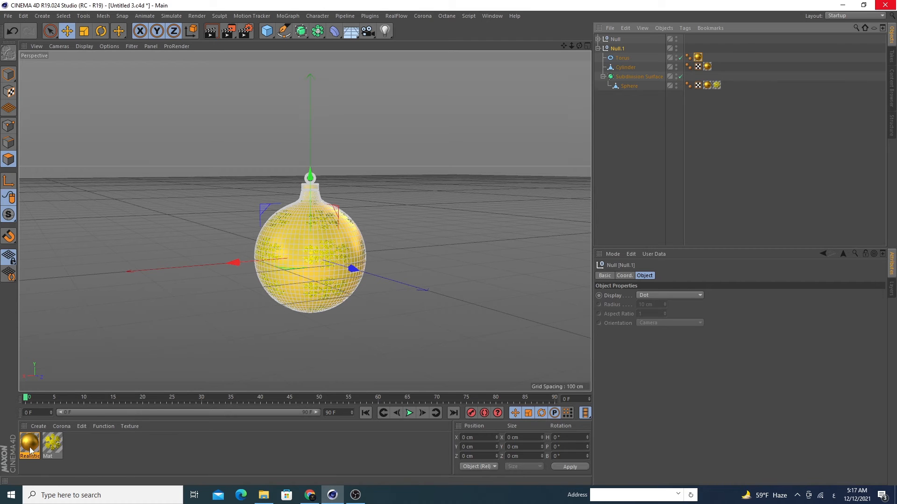
# Step: Duplicate the Realistic Gold Material and change the copy's Lumas shader color to a bright red
pyautogui.keyDown('ctrl'); pyautogui.moveTo(30, 450); pyautogui.dragTo(76, 447); pyautogui.keyUp('ctrl')
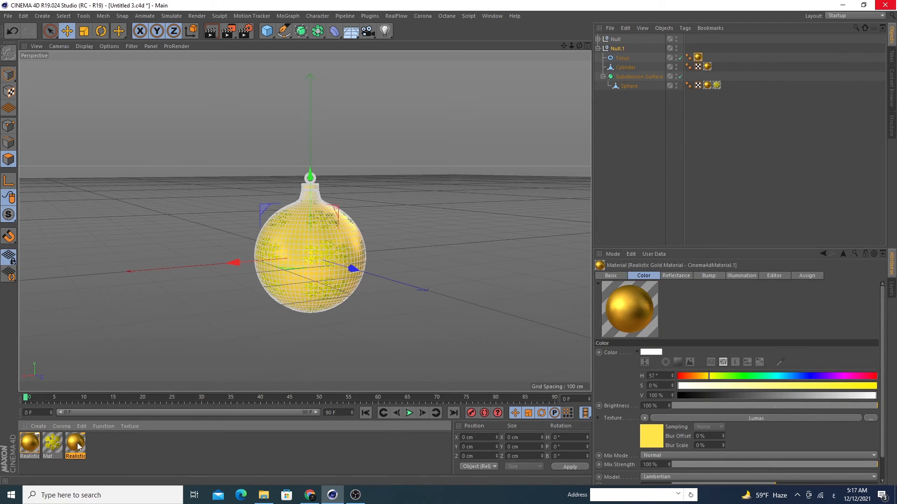
pyautogui.doubleClick(77, 447)
pyautogui.click(161, 163)
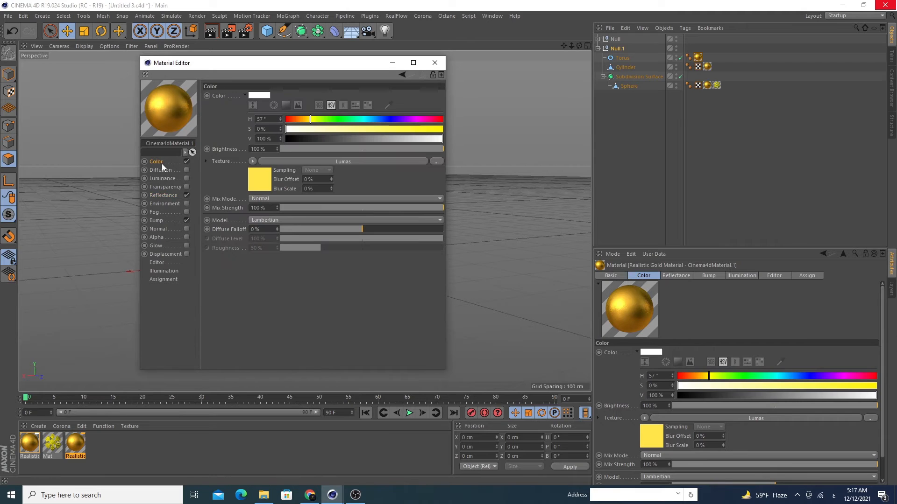
pyautogui.click(265, 186)
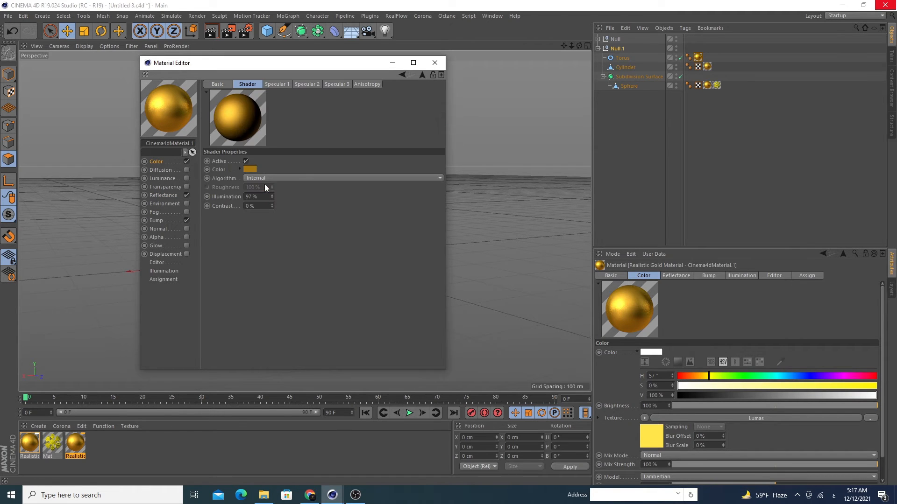
pyautogui.click(248, 170)
pyautogui.moveTo(287, 169); pyautogui.dragTo(344, 170)
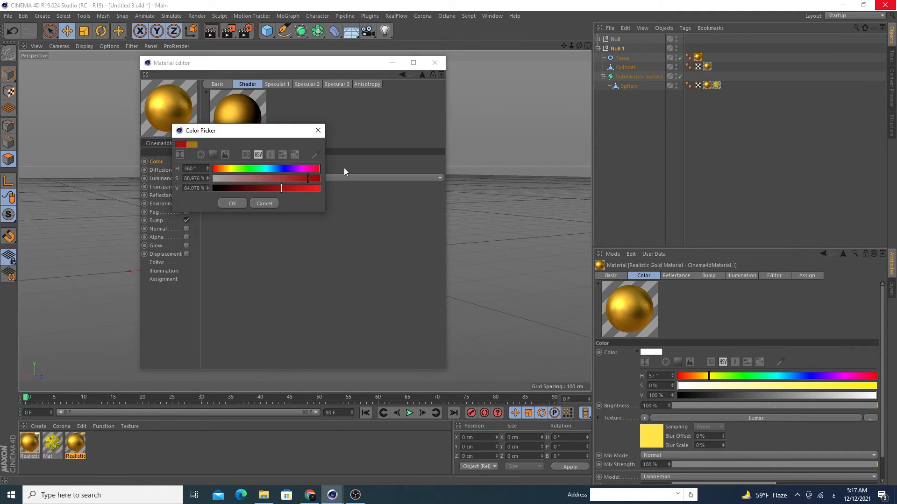
pyautogui.click(317, 190)
pyautogui.click(232, 203)
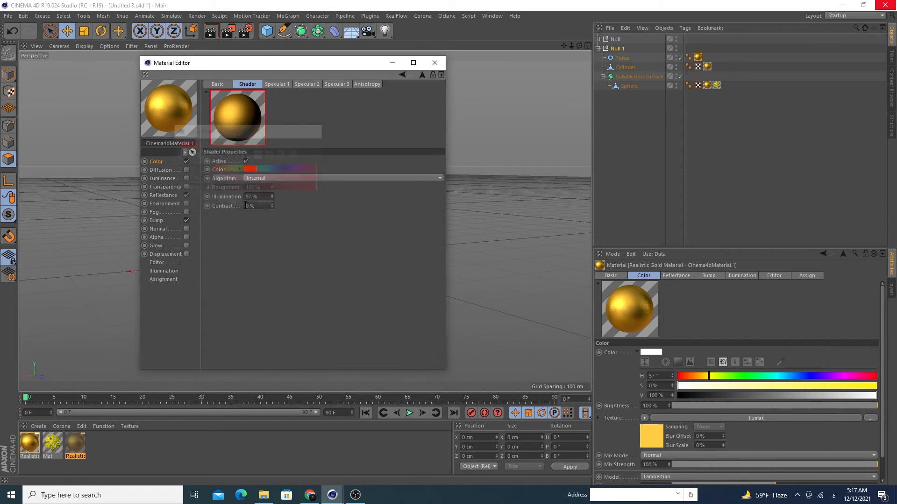
# Step: Set the copied material's Default Specular layer color to fully saturated red
pyautogui.click(171, 197)
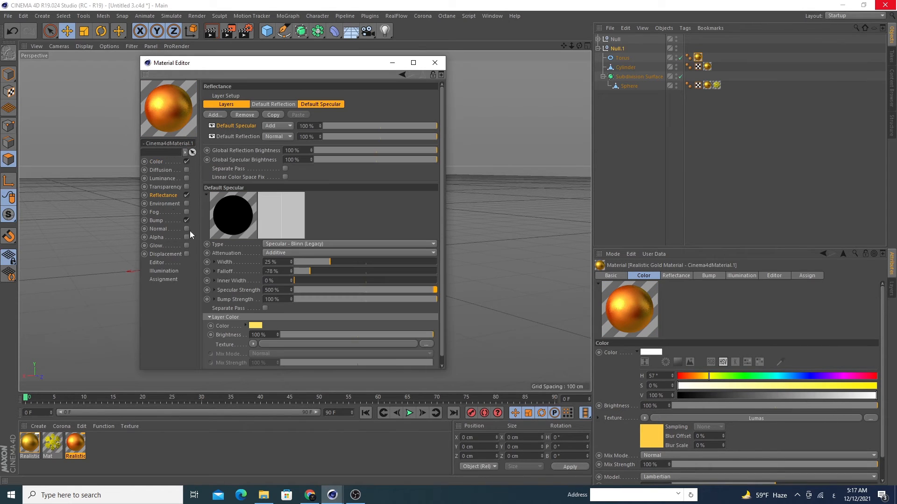
pyautogui.click(253, 322)
pyautogui.moveTo(306, 324); pyautogui.dragTo(336, 320)
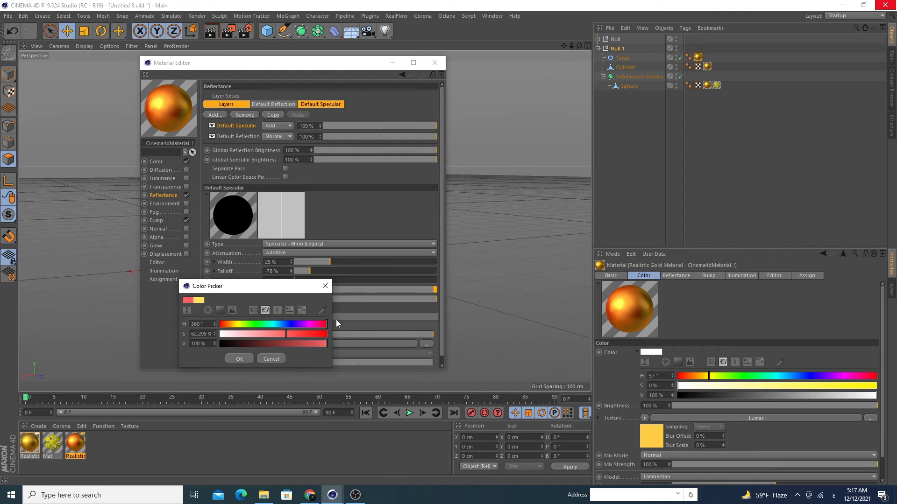
pyautogui.click(324, 334)
pyautogui.click(239, 359)
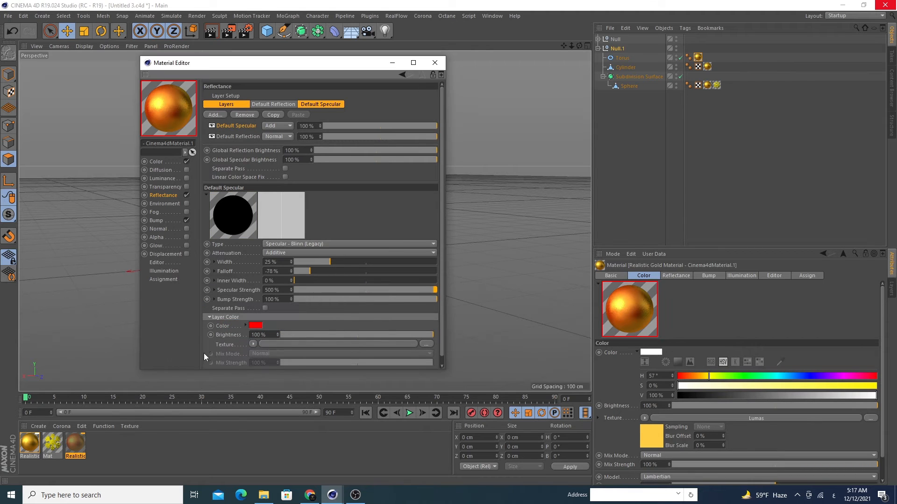
pyautogui.click(434, 63)
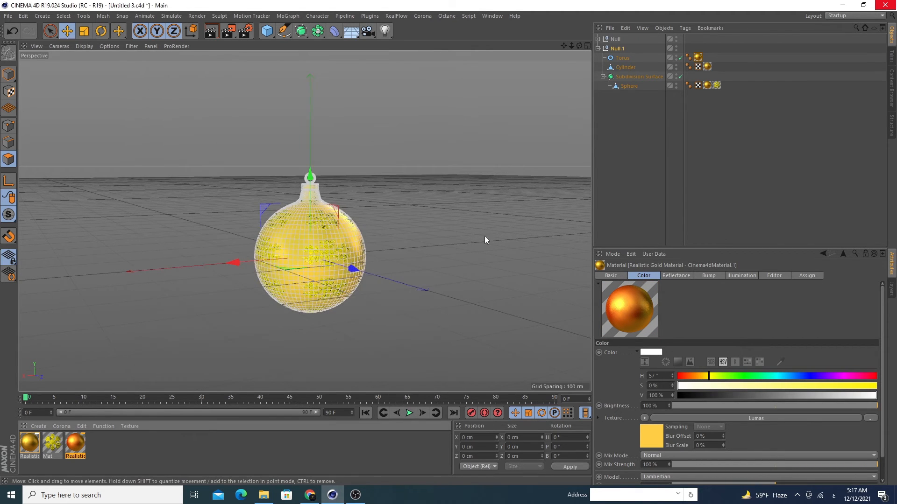
# Step: Move the Null.1 ornament along X beside the original, apply the red material to its torus, cylinder and sphere, and render the view
pyautogui.keyDown('ctrl'); pyautogui.moveTo(245, 260); pyautogui.dragTo(84, 295); pyautogui.keyUp('ctrl')
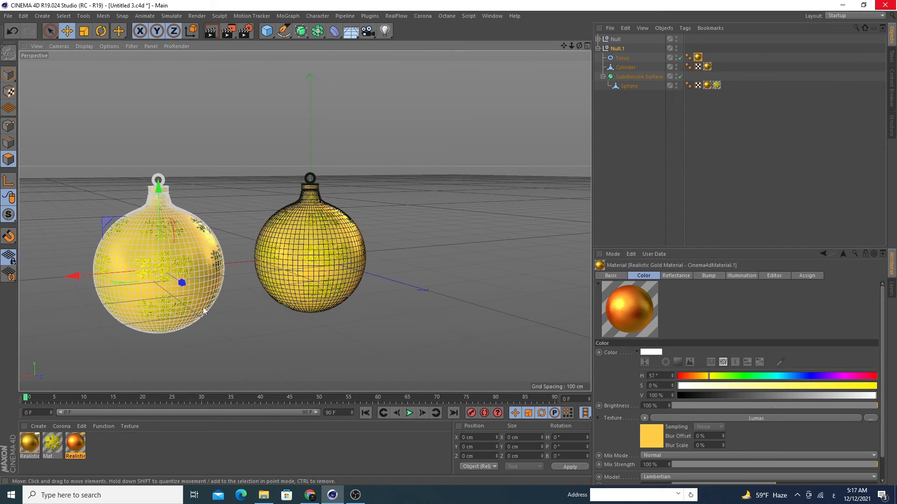
pyautogui.moveTo(75, 454); pyautogui.dragTo(696, 59)
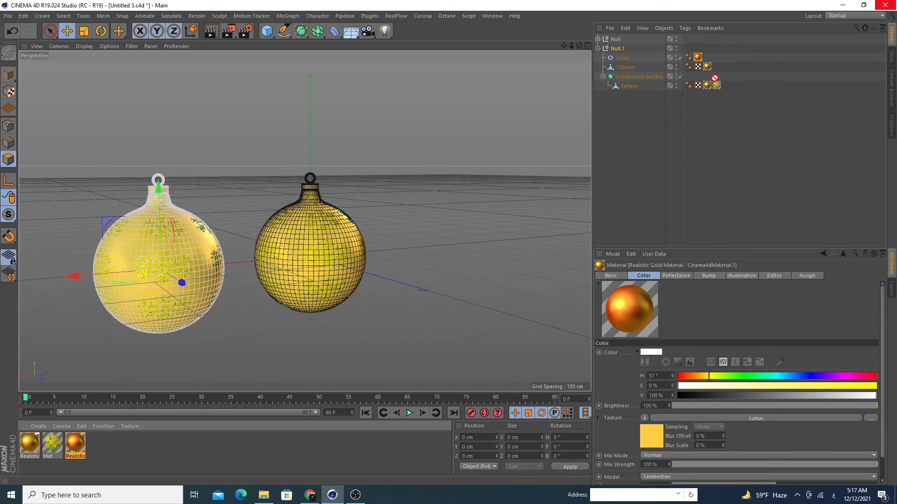
pyautogui.moveTo(81, 445); pyautogui.dragTo(707, 87)
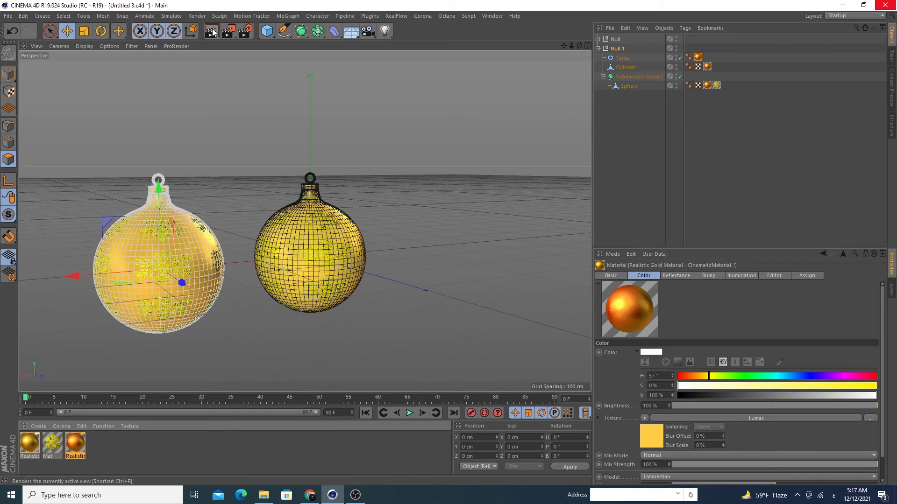
pyautogui.hotkey('ctrl', 'r')
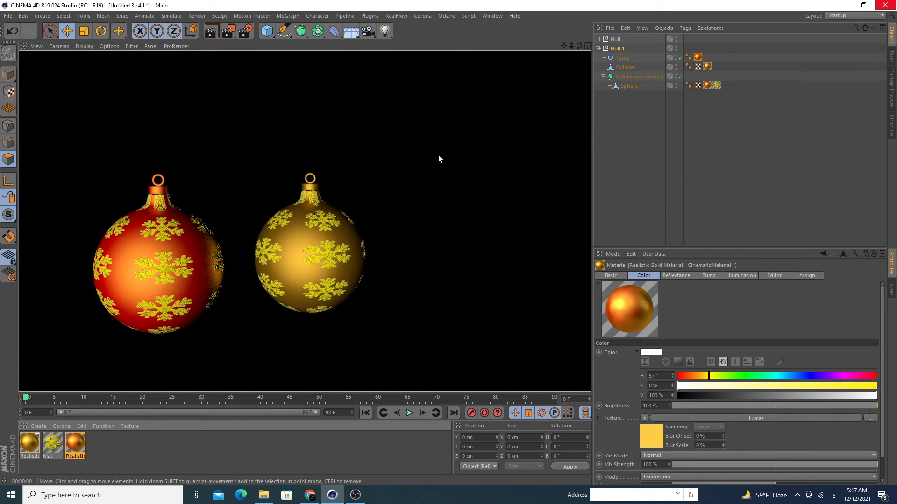
# Step: Duplicate the Null.1 ornament group and expand the new copy to show its parts
pyautogui.moveTo(579, 46)
pyautogui.mouseDown()
pyautogui.moveTo(557, 38)
pyautogui.moveTo(548, 46)
pyautogui.mouseUp()
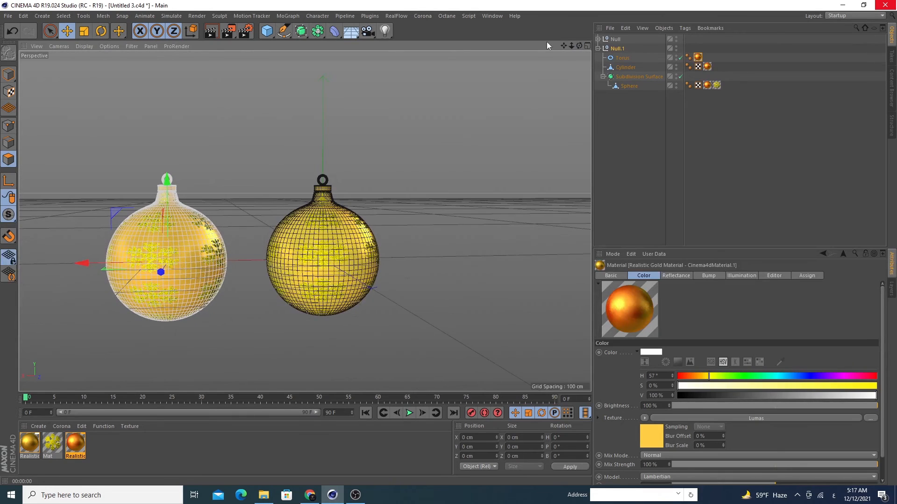
pyautogui.click(598, 48)
pyautogui.click(617, 49)
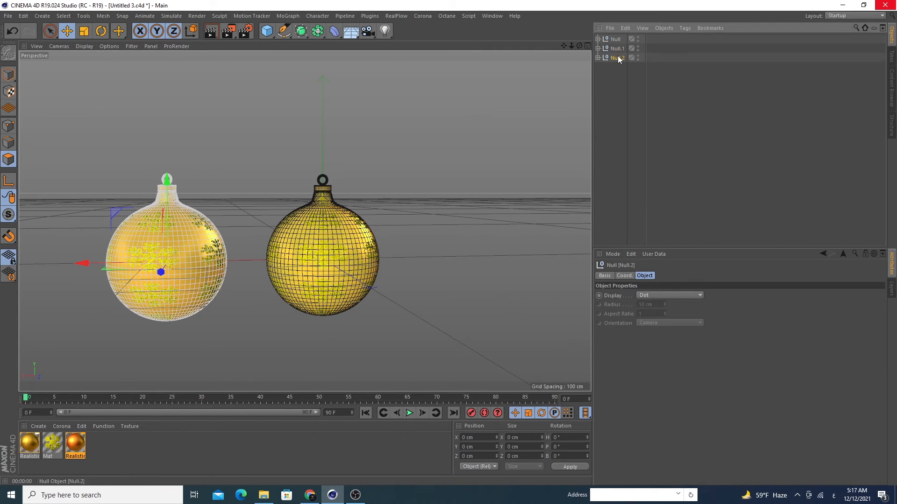
pyautogui.click(598, 58)
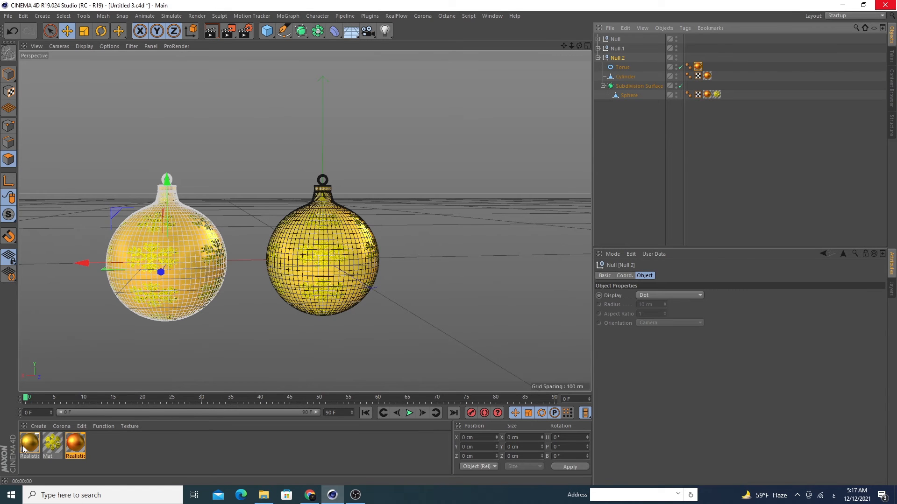
# Step: Duplicate the red material and change the copy's Lumas shader color to a slightly desaturated purple
pyautogui.keyDown('ctrl'); pyautogui.moveTo(78, 444); pyautogui.dragTo(96, 447); pyautogui.keyUp('ctrl')
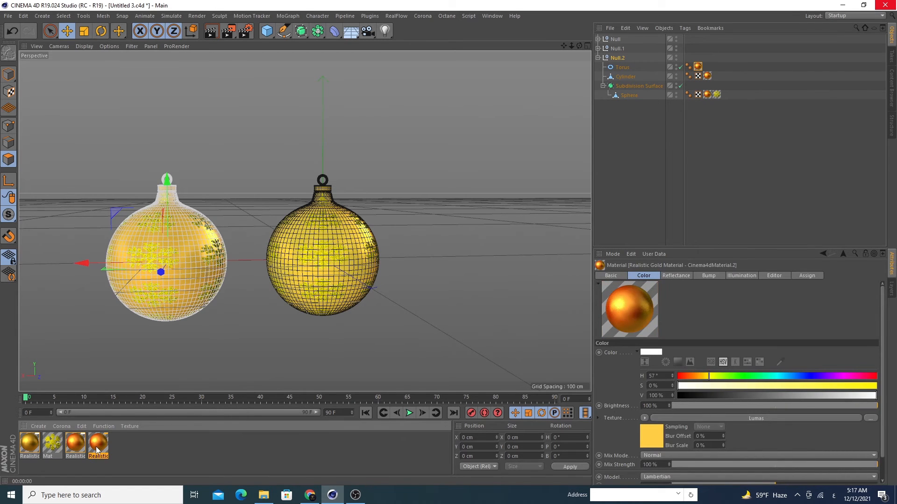
pyautogui.doubleClick(96, 447)
pyautogui.click(161, 162)
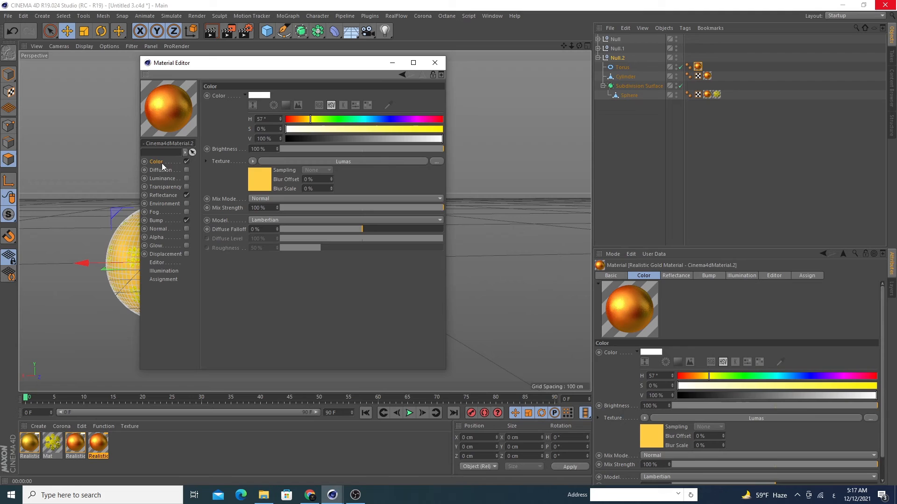
pyautogui.click(269, 175)
pyautogui.click(248, 171)
pyautogui.click(298, 168)
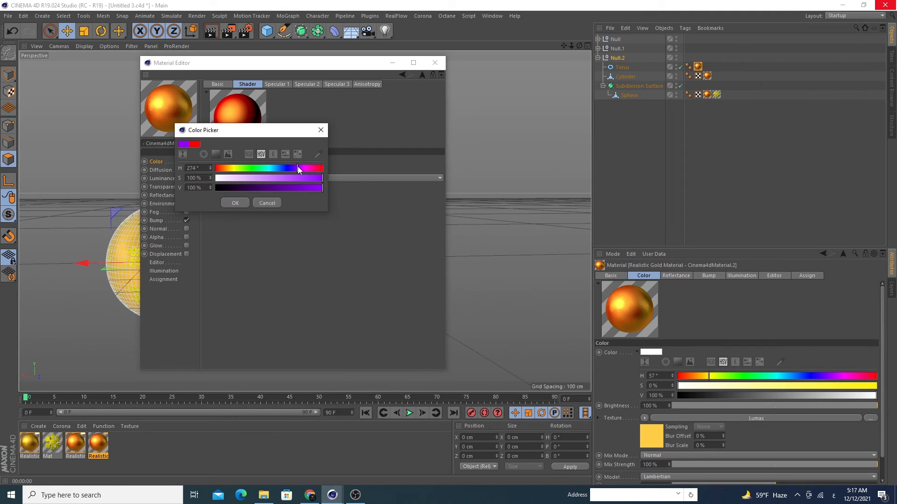
pyautogui.moveTo(298, 168); pyautogui.dragTo(295, 167)
pyautogui.click(304, 179)
pyautogui.click(234, 203)
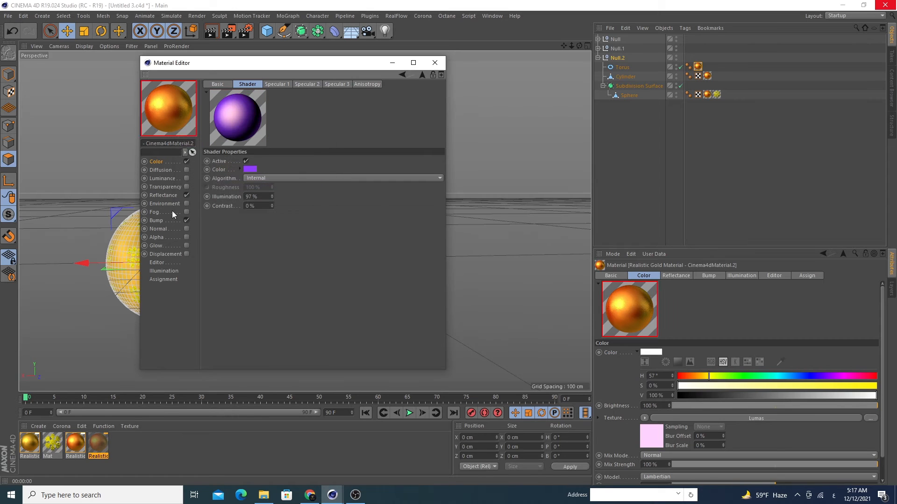
# Step: Set the purple material's Default Specular layer color to H 283°, S 80%, V 100%
pyautogui.click(164, 195)
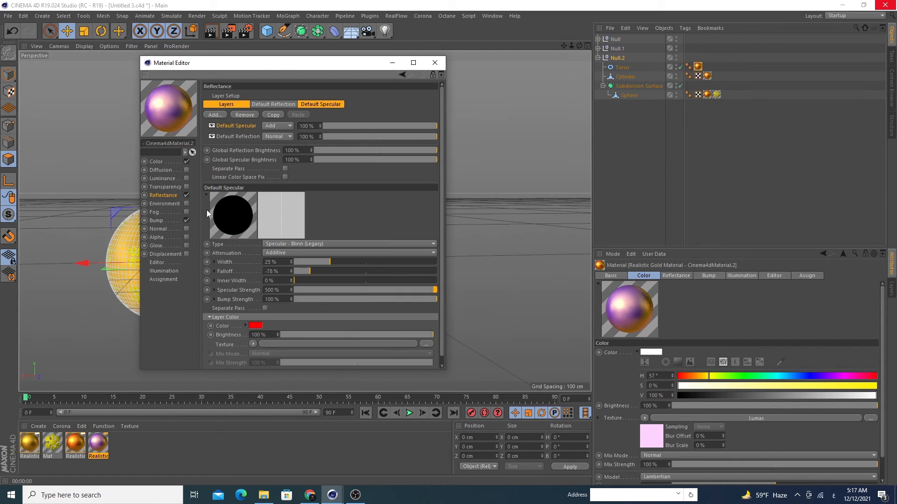
pyautogui.click(255, 326)
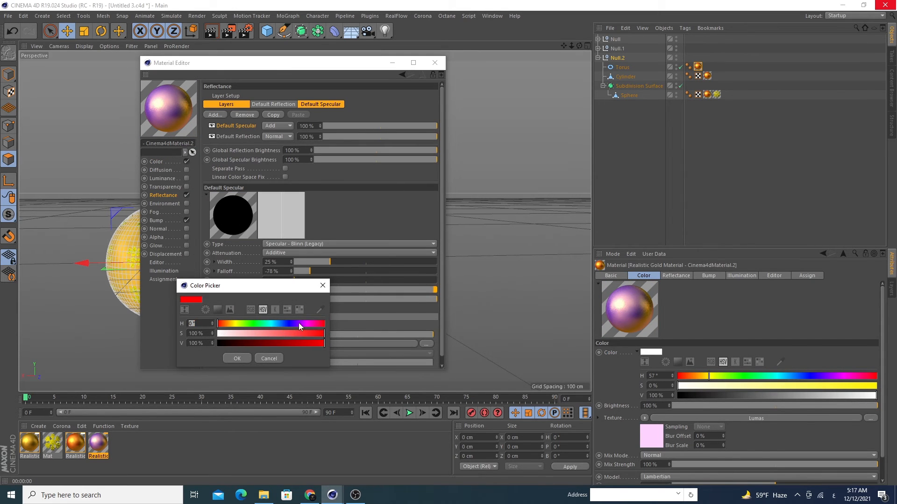
pyautogui.click(301, 323)
pyautogui.click(303, 333)
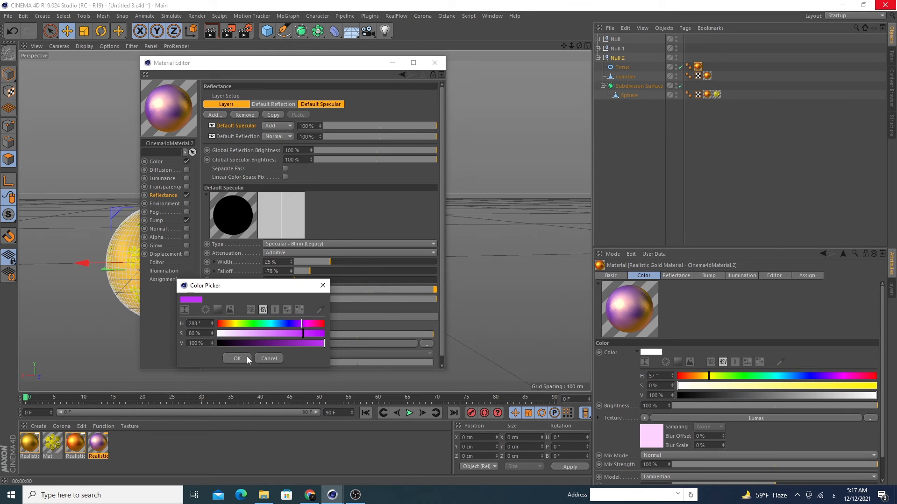
pyautogui.click(237, 358)
pyautogui.click(434, 63)
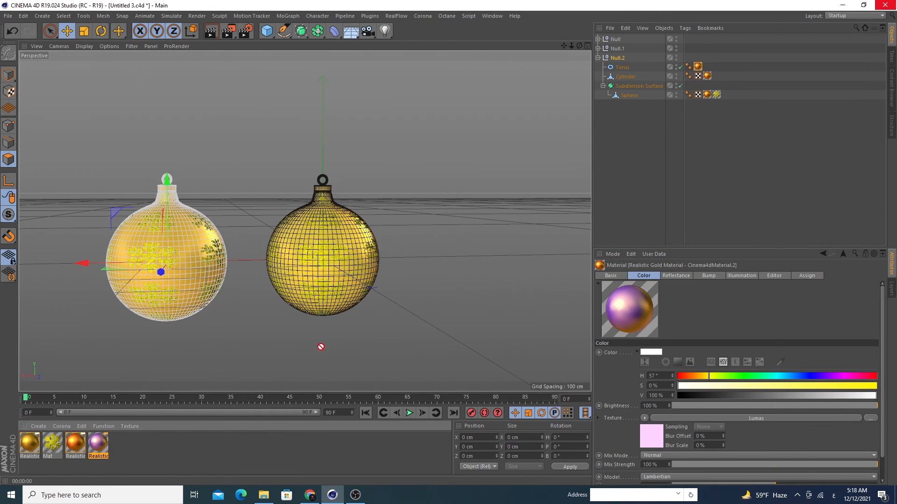
# Step: Apply the purple material to Null.2's torus, cylinder and sphere, move the ornament along X to the gold ornament's free side, and render the view
pyautogui.moveTo(320, 347); pyautogui.dragTo(698, 67)
pyautogui.moveTo(107, 445); pyautogui.dragTo(708, 76)
pyautogui.moveTo(103, 444); pyautogui.dragTo(709, 96)
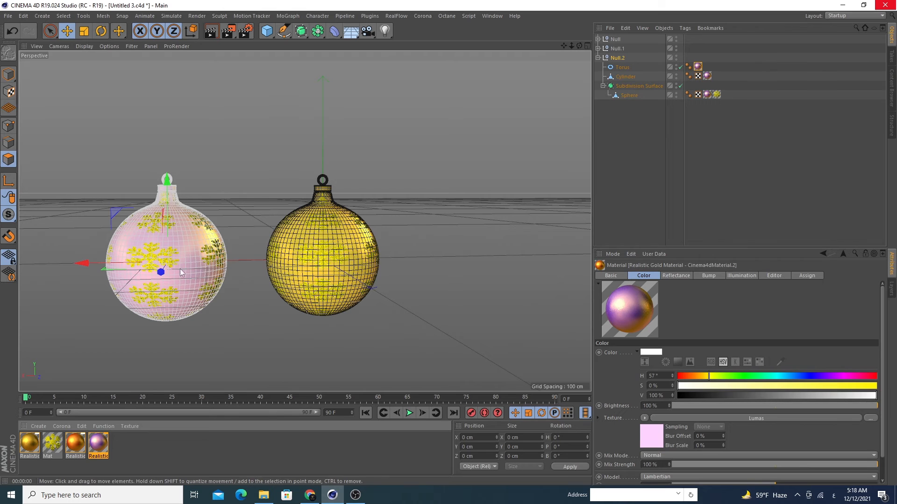
pyautogui.moveTo(89, 263); pyautogui.dragTo(395, 263)
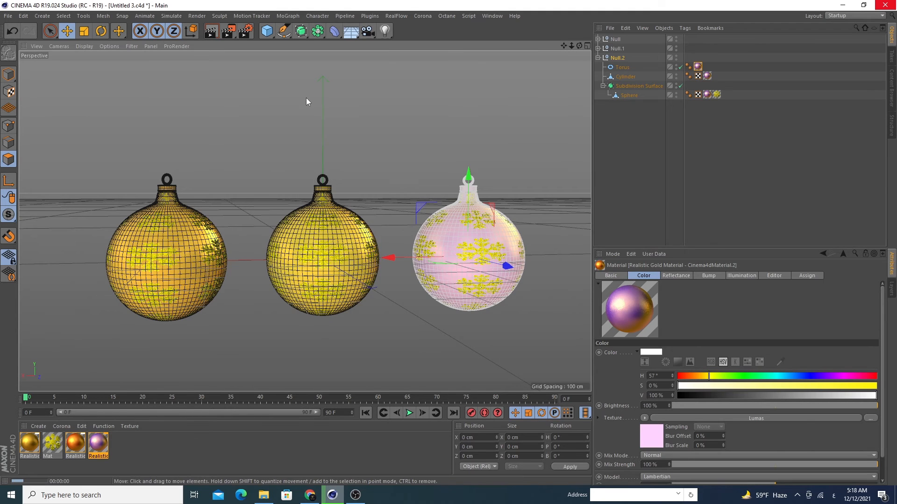
pyautogui.hotkey('ctrl', 'r')
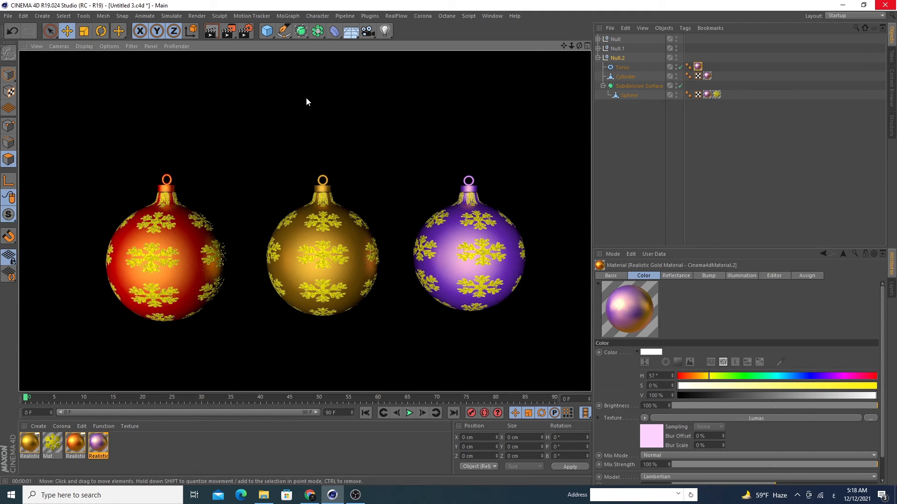
# Step: Duplicate the Null.2 ornament group and delete the snowflake material tag from the copy's sphere
pyautogui.click(597, 58)
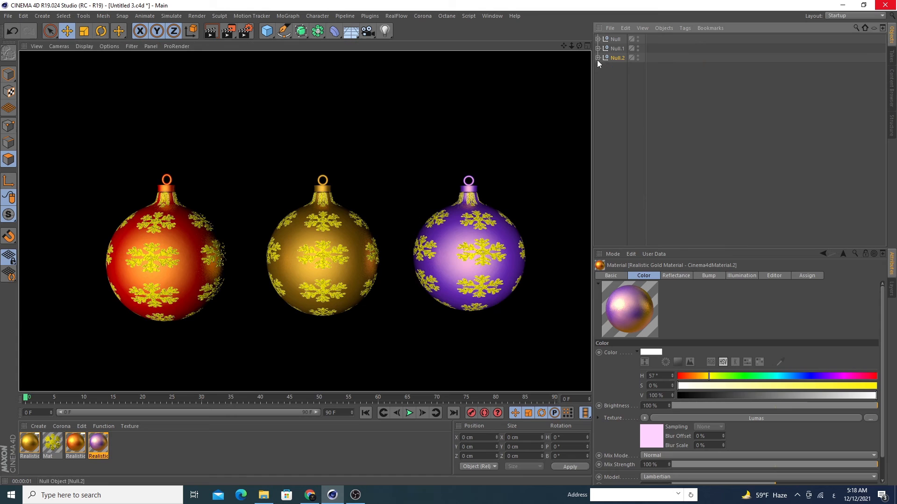
pyautogui.click(617, 58)
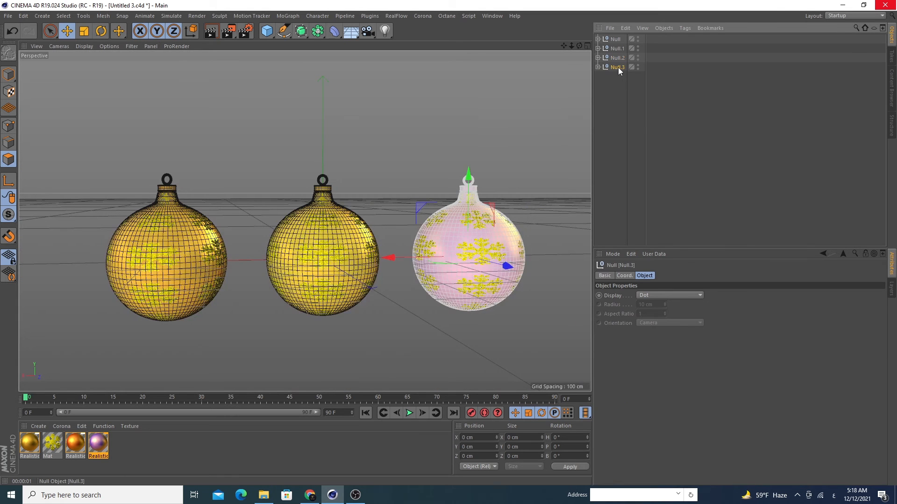
pyautogui.click(597, 67)
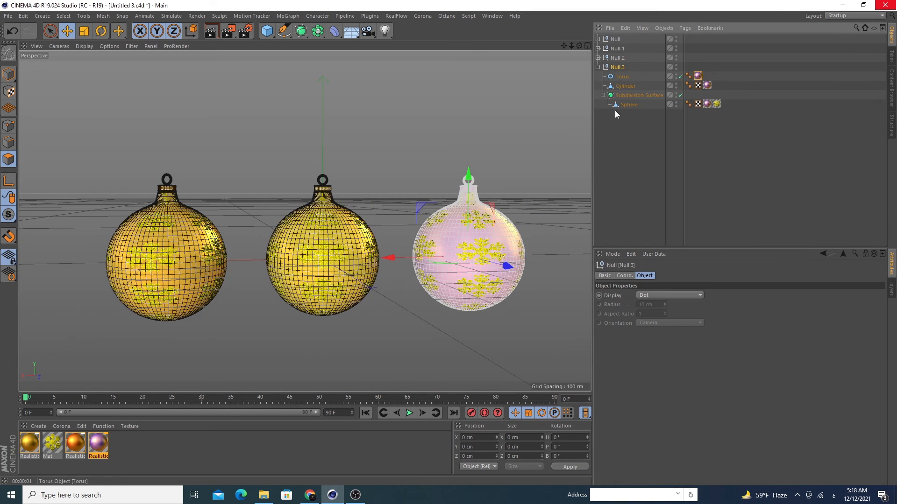
pyautogui.click(717, 105)
pyautogui.press('Delete')
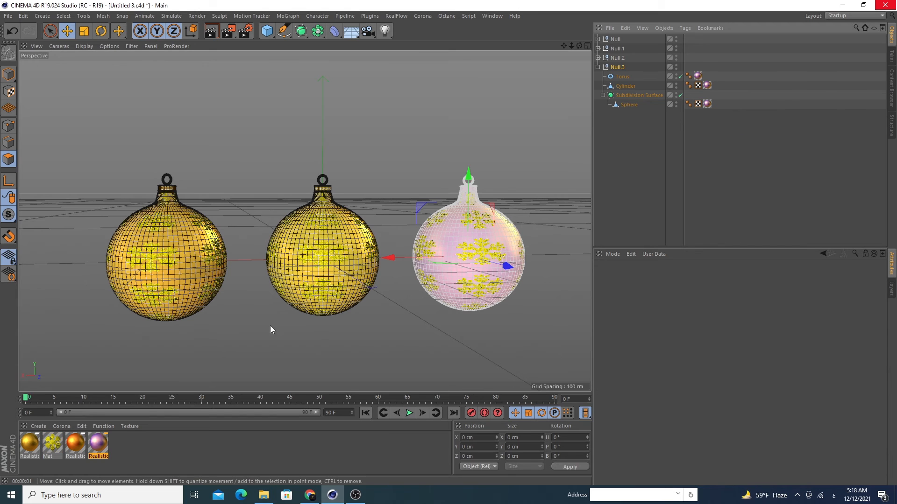
# Step: Duplicate the purple material and set the copy's Color channel to H 123°, S 100%, V 100%
pyautogui.keyDown('ctrl'); pyautogui.moveTo(99, 442); pyautogui.dragTo(123, 442); pyautogui.keyUp('ctrl')
pyautogui.doubleClick(119, 445)
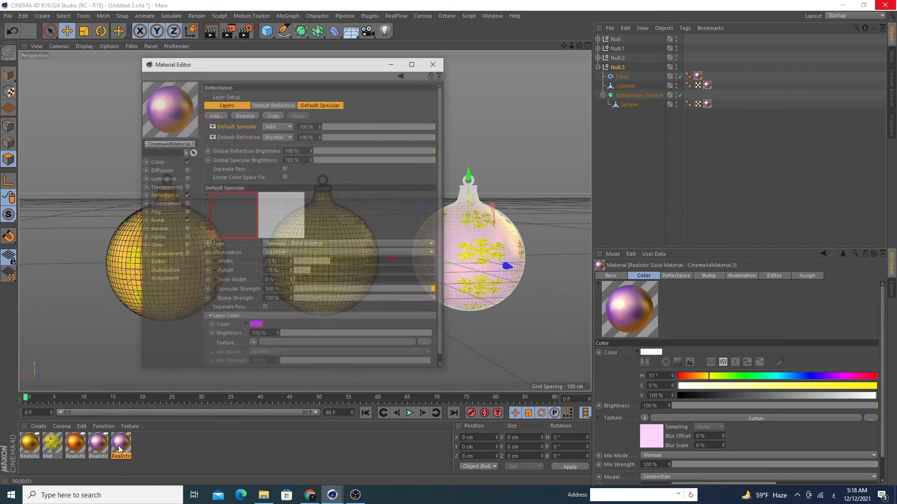
pyautogui.click(161, 164)
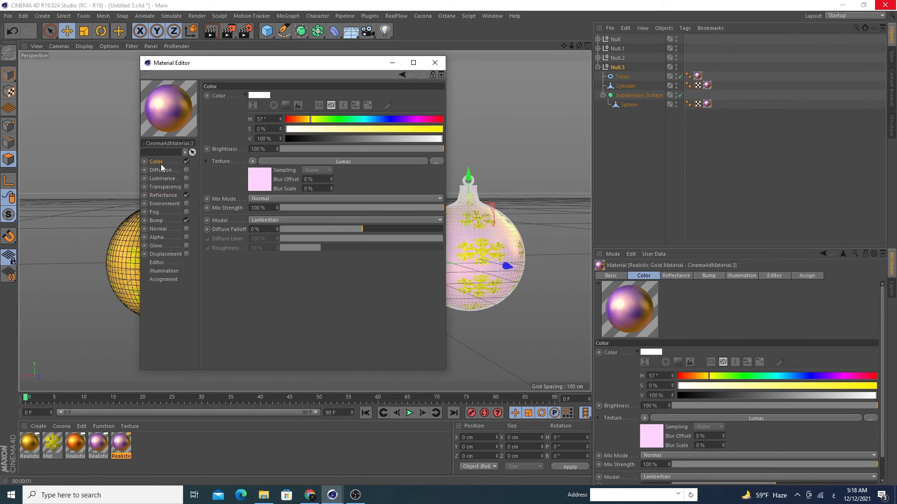
pyautogui.click(340, 119)
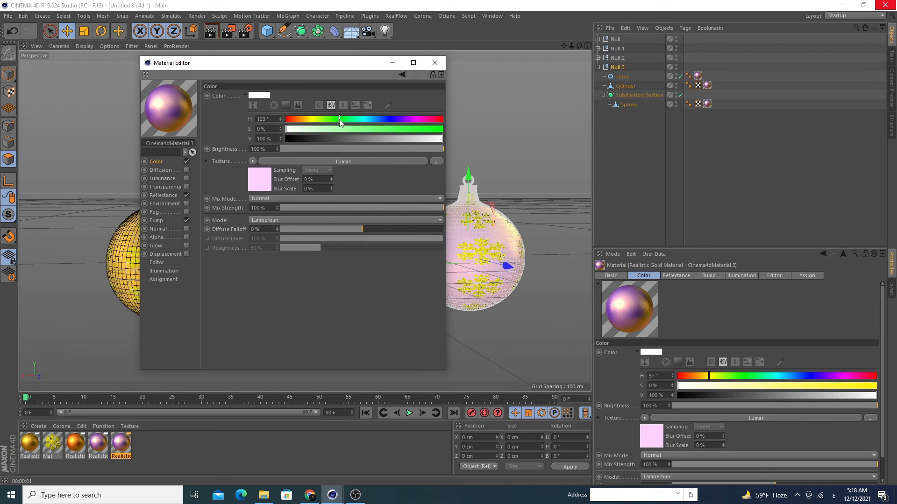
pyautogui.moveTo(399, 133); pyautogui.dragTo(447, 133)
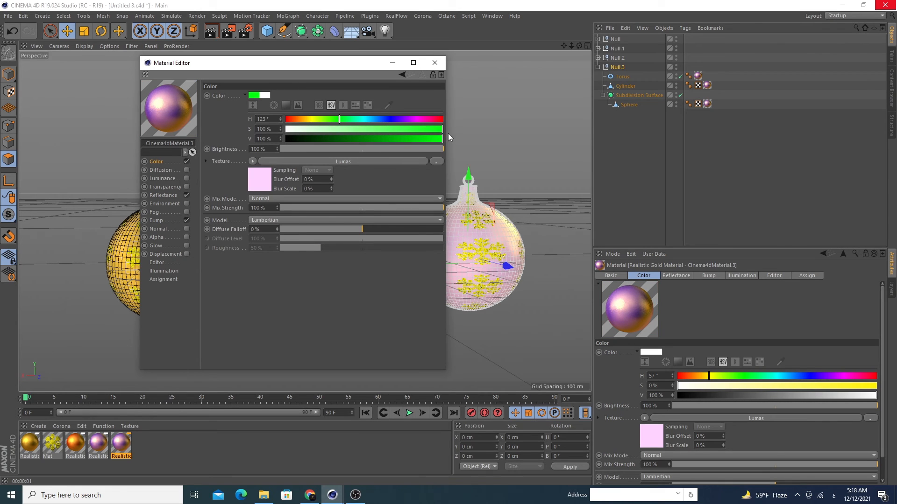
# Step: Change the new material's Lumas shader color to a bluish green, H 149°, S 88%, V 100%
pyautogui.click(255, 177)
pyautogui.click(250, 170)
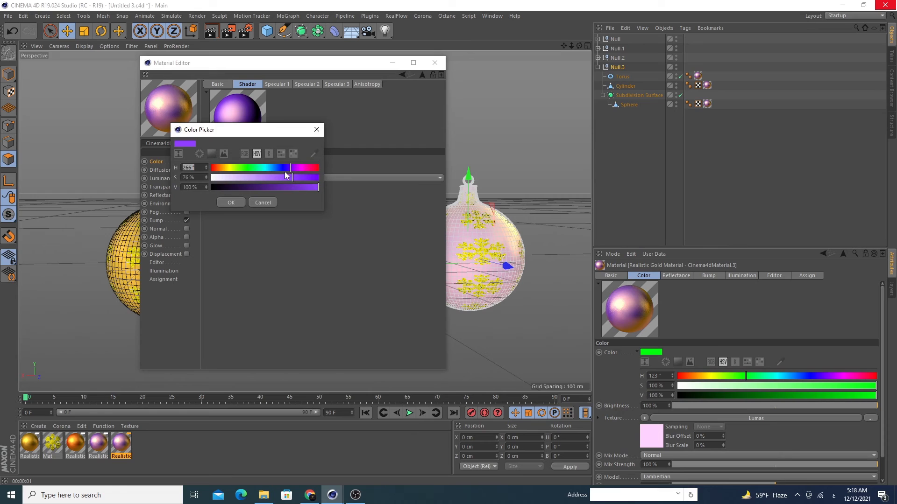
pyautogui.moveTo(288, 169); pyautogui.dragTo(313, 178)
pyautogui.click(230, 202)
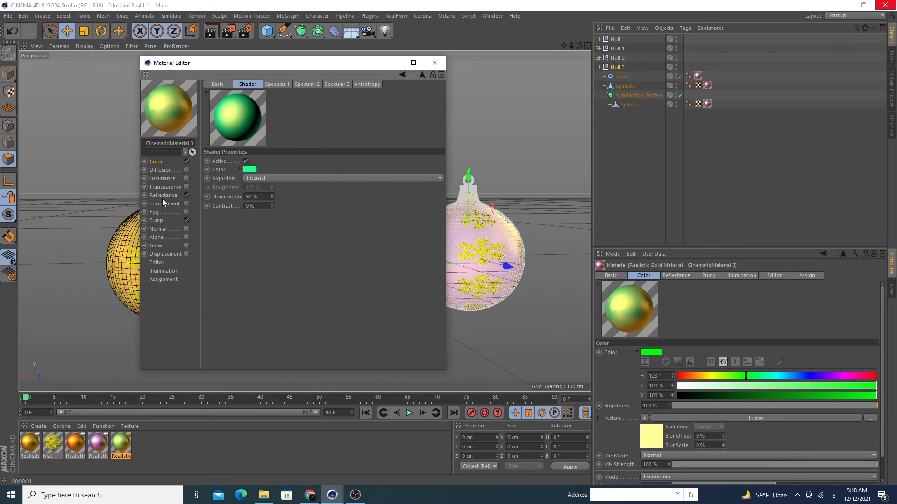
# Step: Set the green material's Default Specular layer color to a bright green with S 95%, V 100%, and close the material editor
pyautogui.click(162, 197)
pyautogui.click(256, 325)
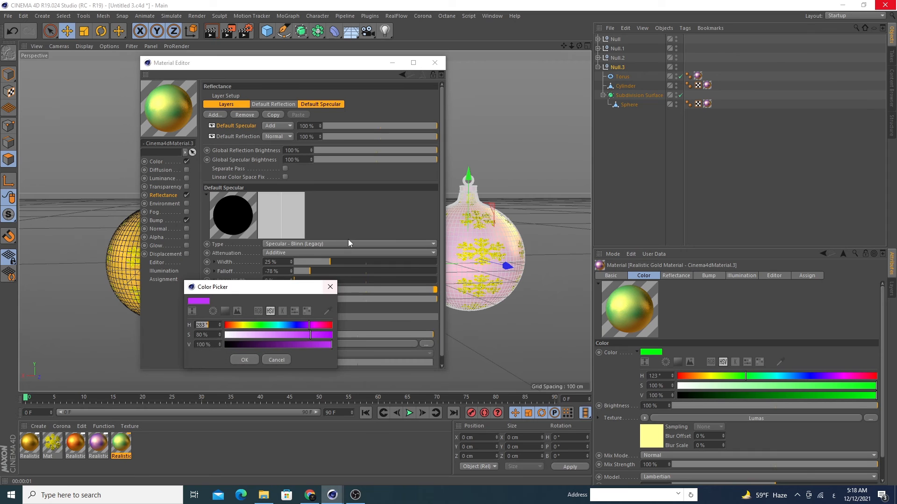
pyautogui.moveTo(290, 327); pyautogui.dragTo(260, 325)
pyautogui.moveTo(310, 335); pyautogui.dragTo(327, 335)
pyautogui.click(240, 360)
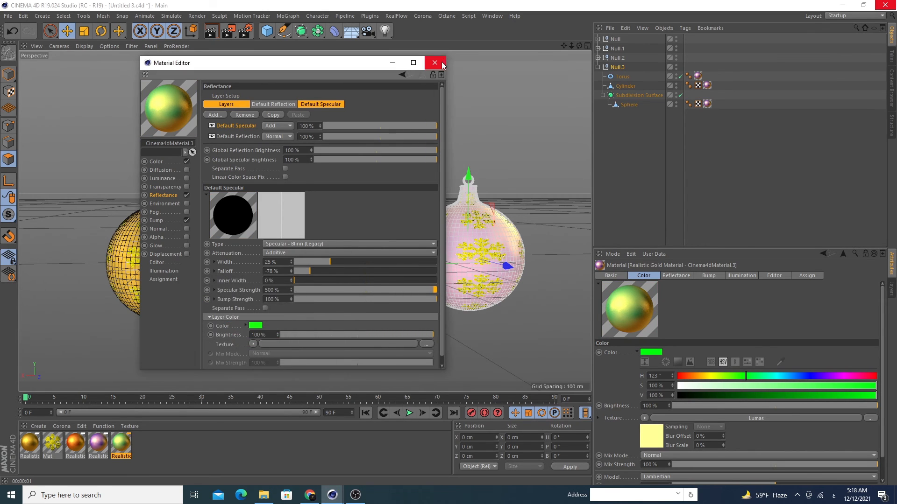
pyautogui.click(435, 62)
# Step: Apply the green material to Null.3's torus, cylinder and sphere, move the ornament along X beyond the red one, and render the view
pyautogui.moveTo(127, 442); pyautogui.dragTo(700, 77)
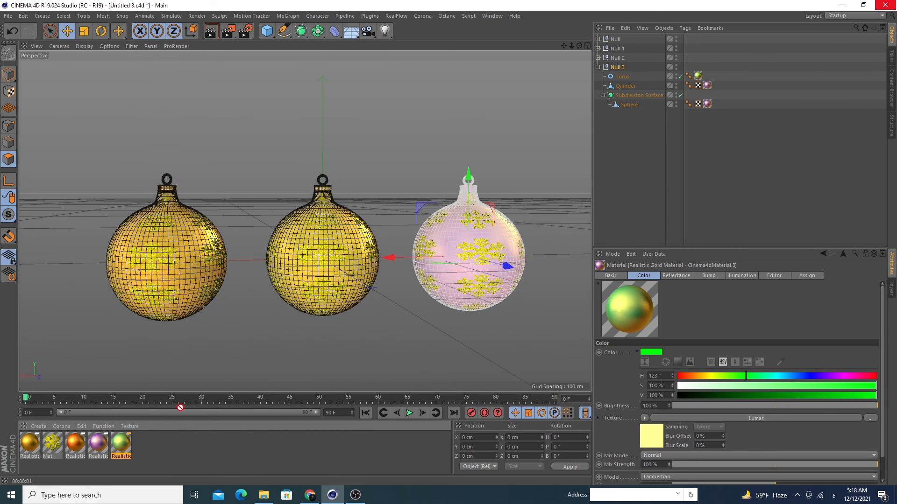
pyautogui.moveTo(122, 443); pyautogui.dragTo(712, 107)
pyautogui.keyDown('ctrl'); pyautogui.moveTo(391, 257); pyautogui.dragTo(0, 264); pyautogui.keyUp('ctrl')
pyautogui.moveTo(572, 45); pyautogui.dragTo(534, 46)
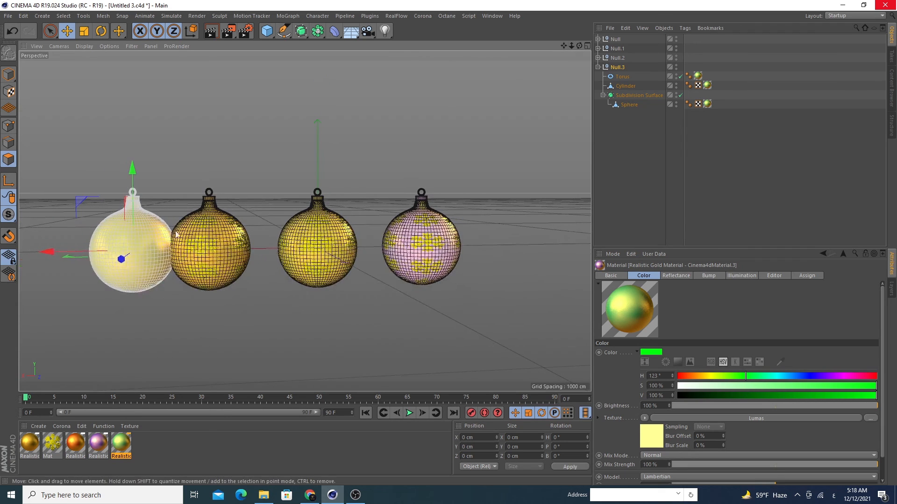
pyautogui.moveTo(67, 249); pyautogui.dragTo(44, 245)
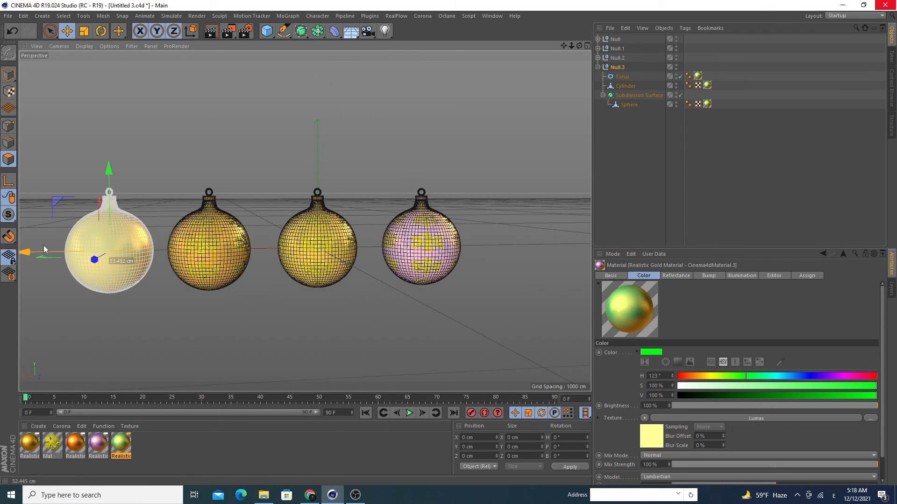
pyautogui.click(210, 31)
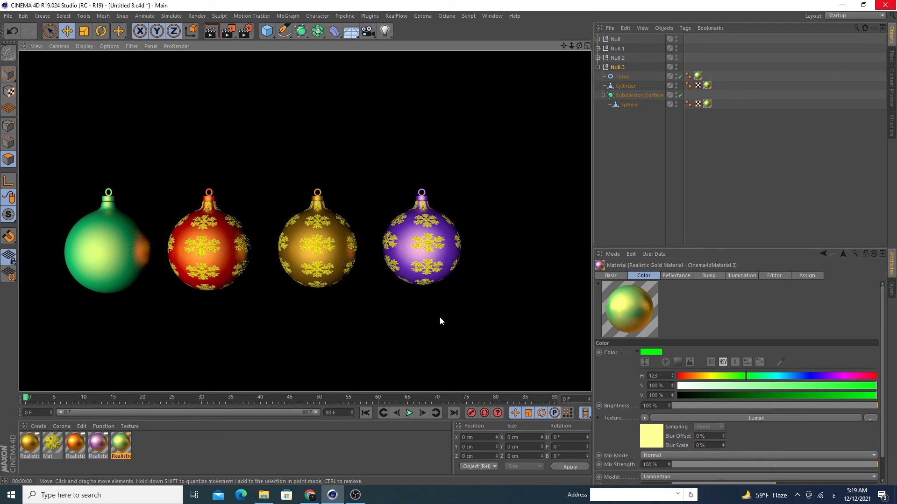
# Step: Collapse the Null.3 group and darken the green material's Default Specular layer color to H 114°, S 95%, V 51%
pyautogui.click(598, 67)
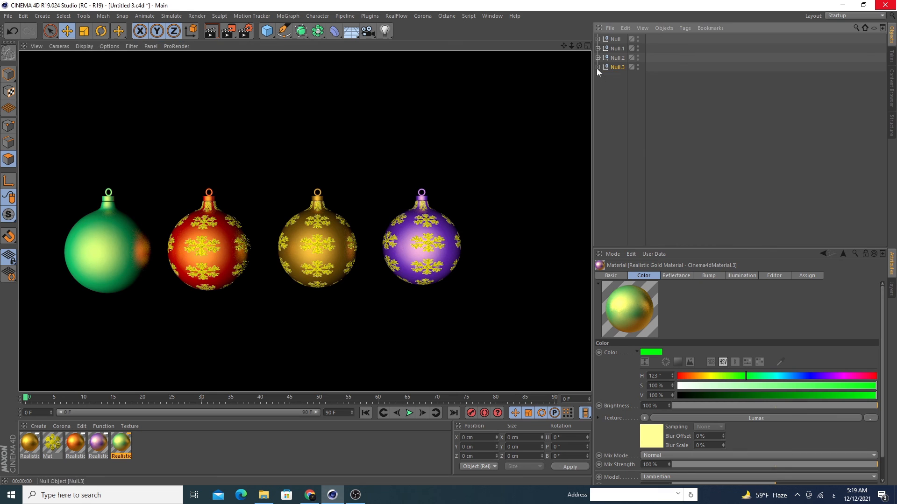
pyautogui.doubleClick(121, 443)
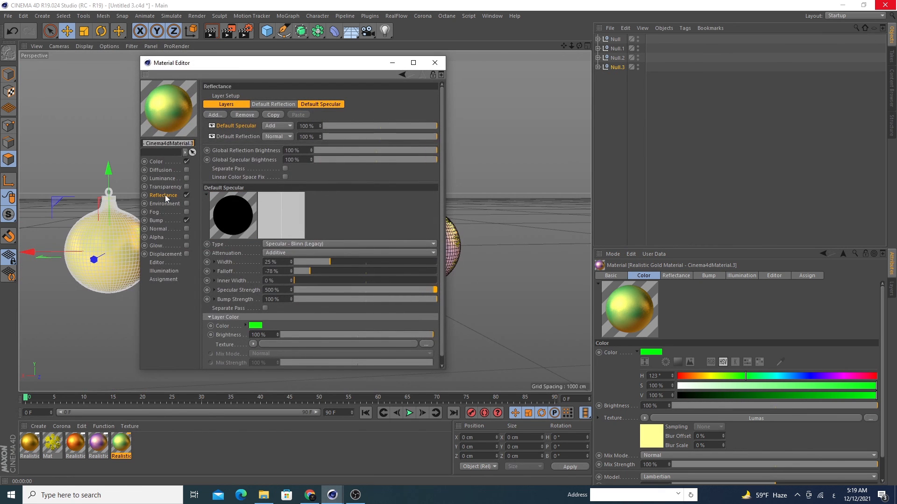
pyautogui.click(257, 326)
pyautogui.click(255, 324)
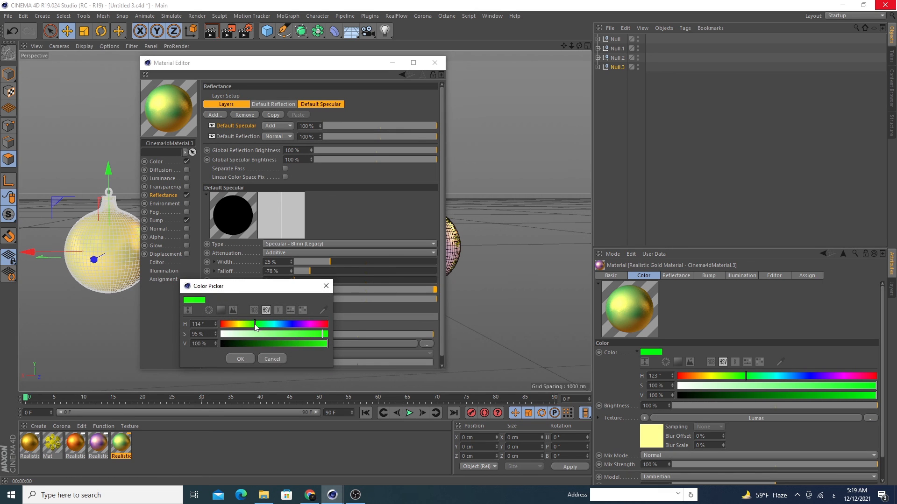
pyautogui.click(276, 345)
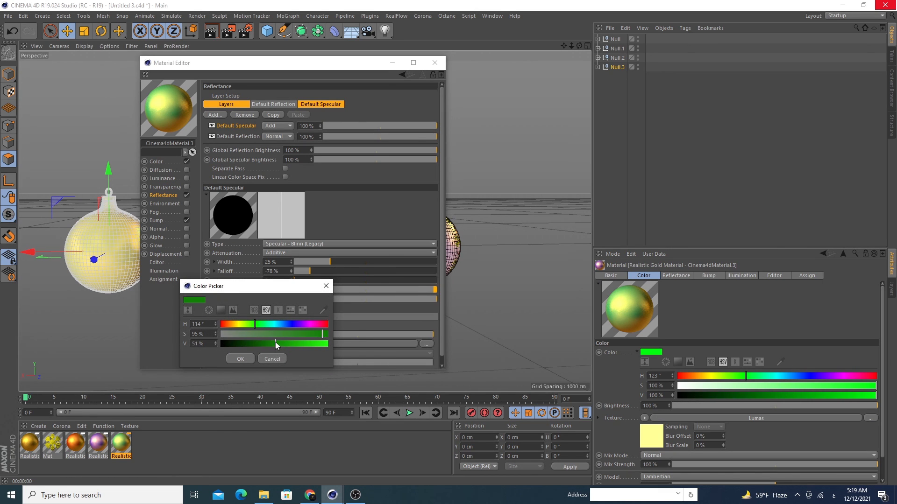
pyautogui.click(246, 359)
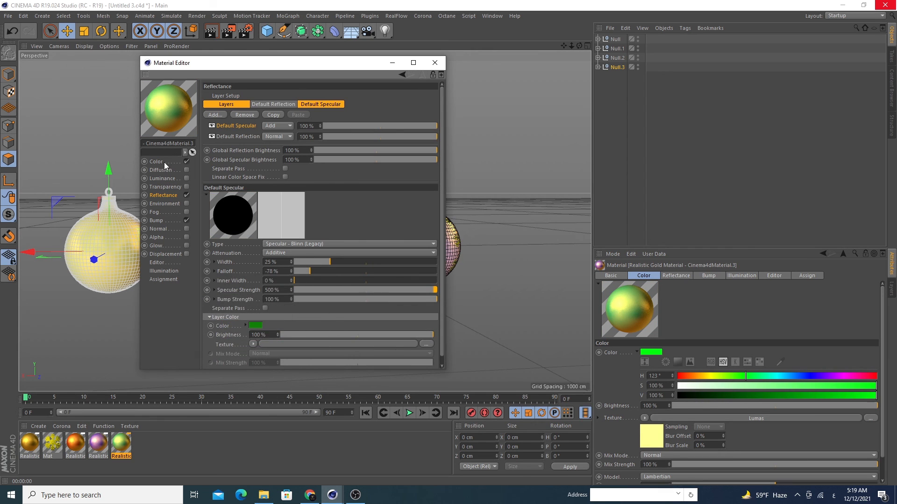
# Step: Change the green material's Lumas shader color to a darker green with H 110°, S 88% and a reduced value
pyautogui.click(164, 161)
pyautogui.click(260, 180)
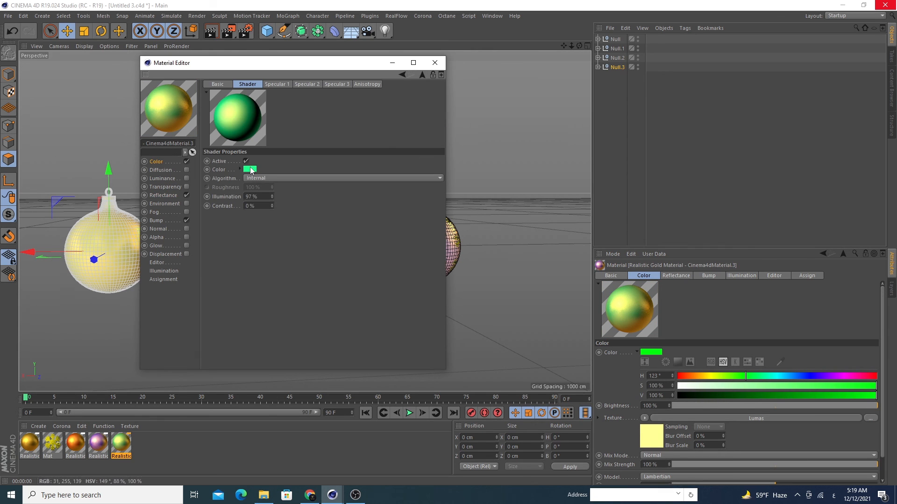
pyautogui.click(249, 169)
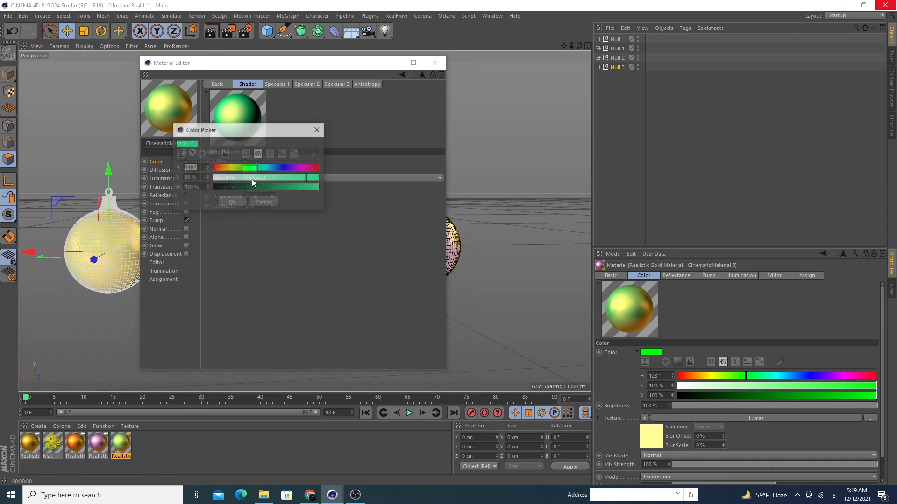
pyautogui.click(253, 167)
pyautogui.moveTo(253, 167); pyautogui.dragTo(246, 171)
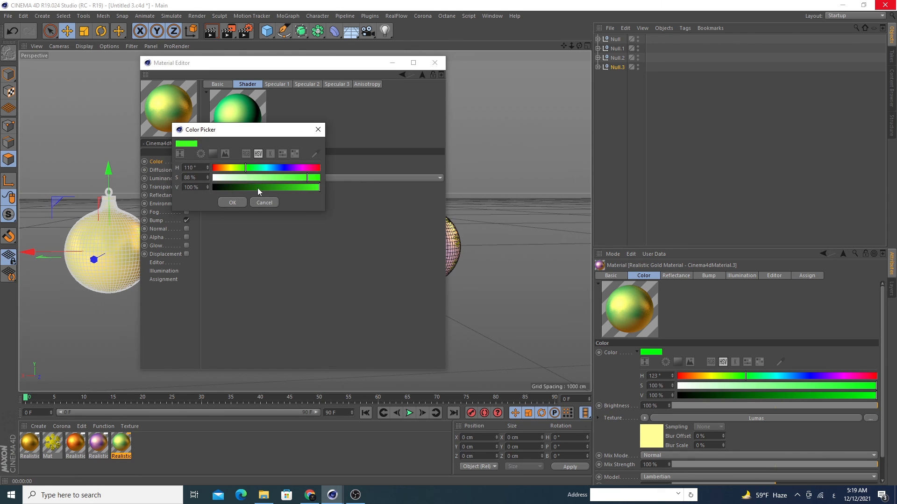
pyautogui.click(258, 189)
pyautogui.click(237, 202)
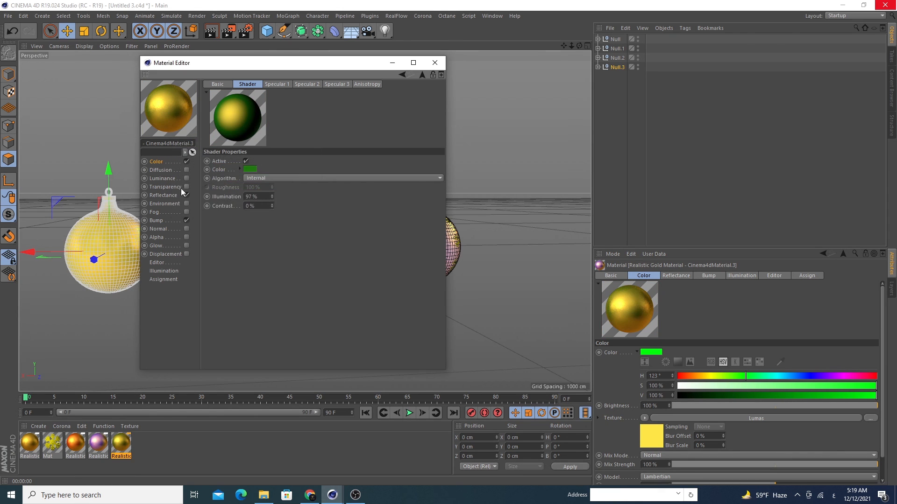
pyautogui.click(434, 62)
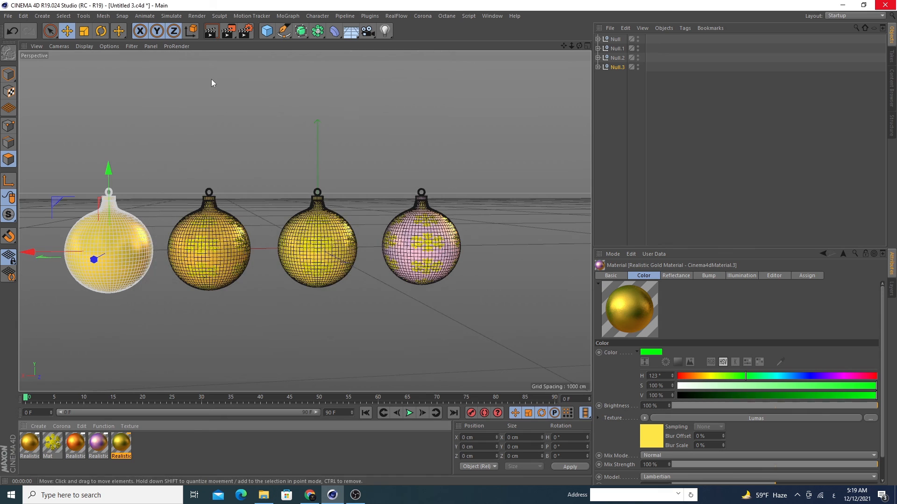
# Step: Render the row of four ornaments, and render it again from an adjusted, closer angle
pyautogui.click(211, 31)
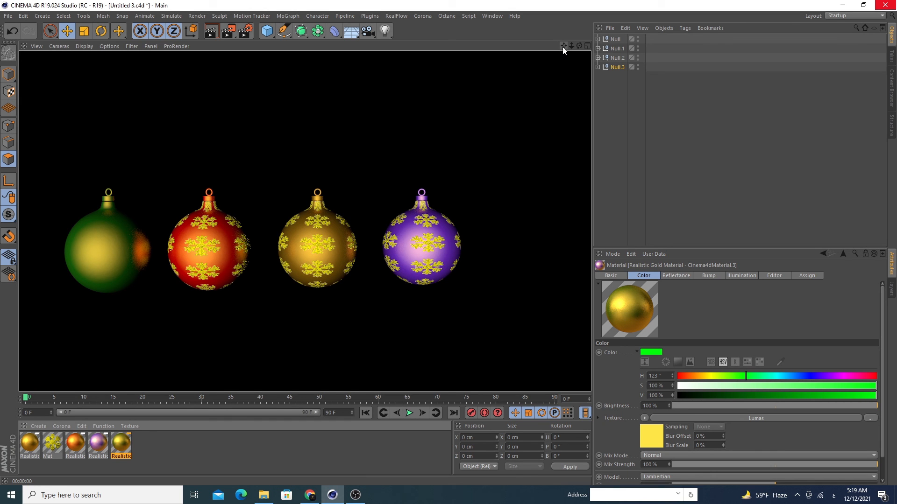
pyautogui.moveTo(579, 47); pyautogui.dragTo(570, 49)
pyautogui.hotkey('ctrl', 'r')
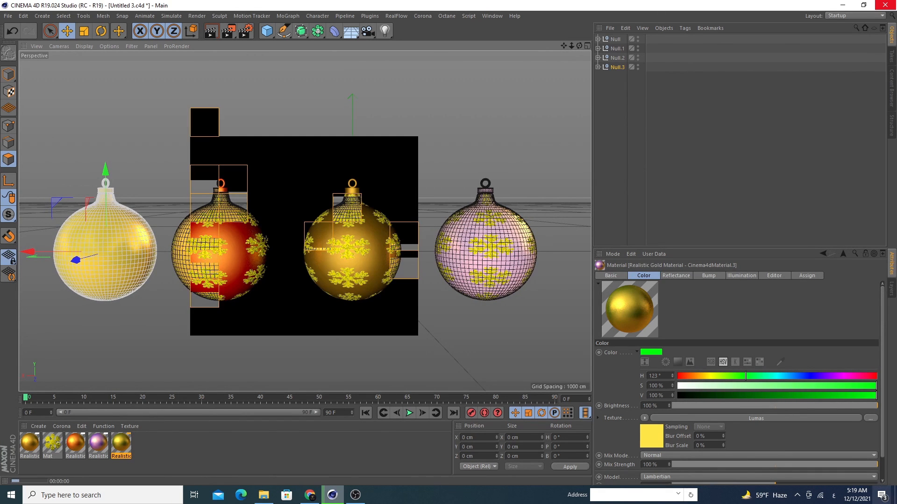